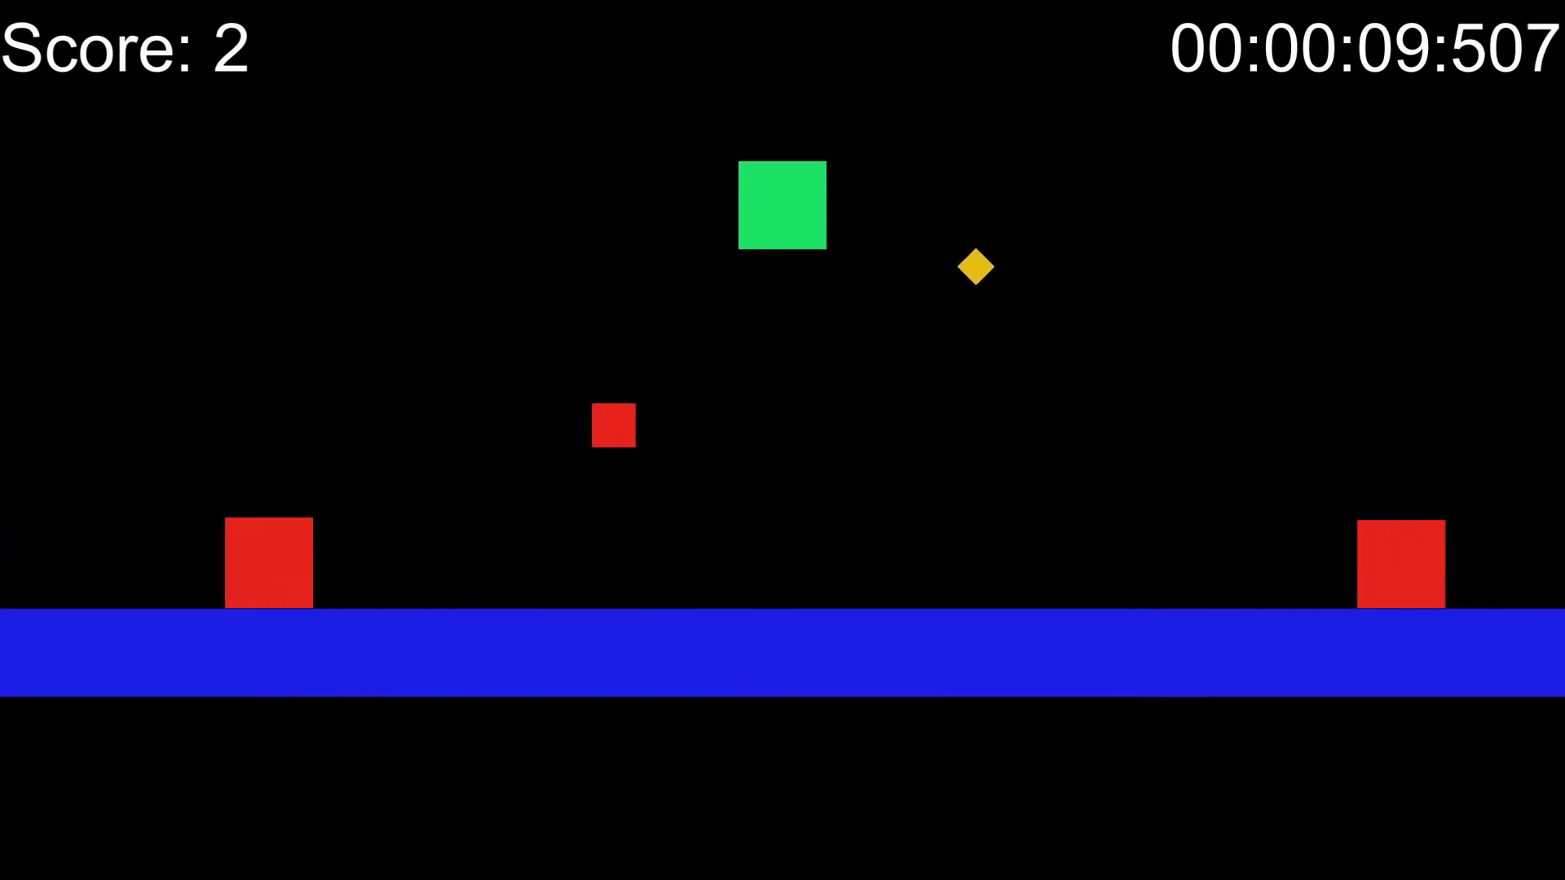
key(space)
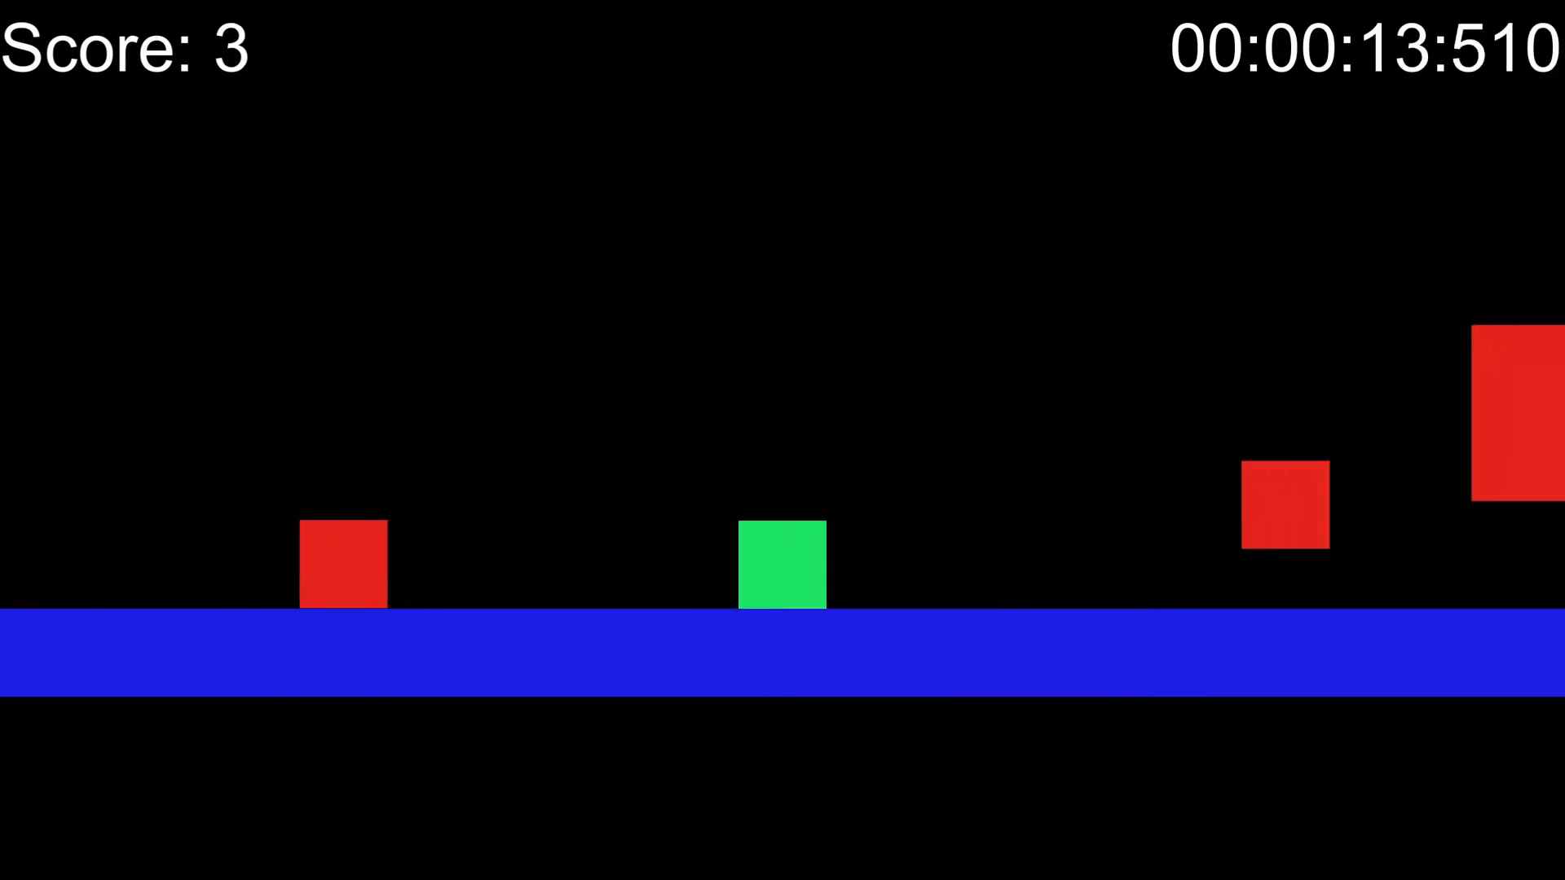
key(space)
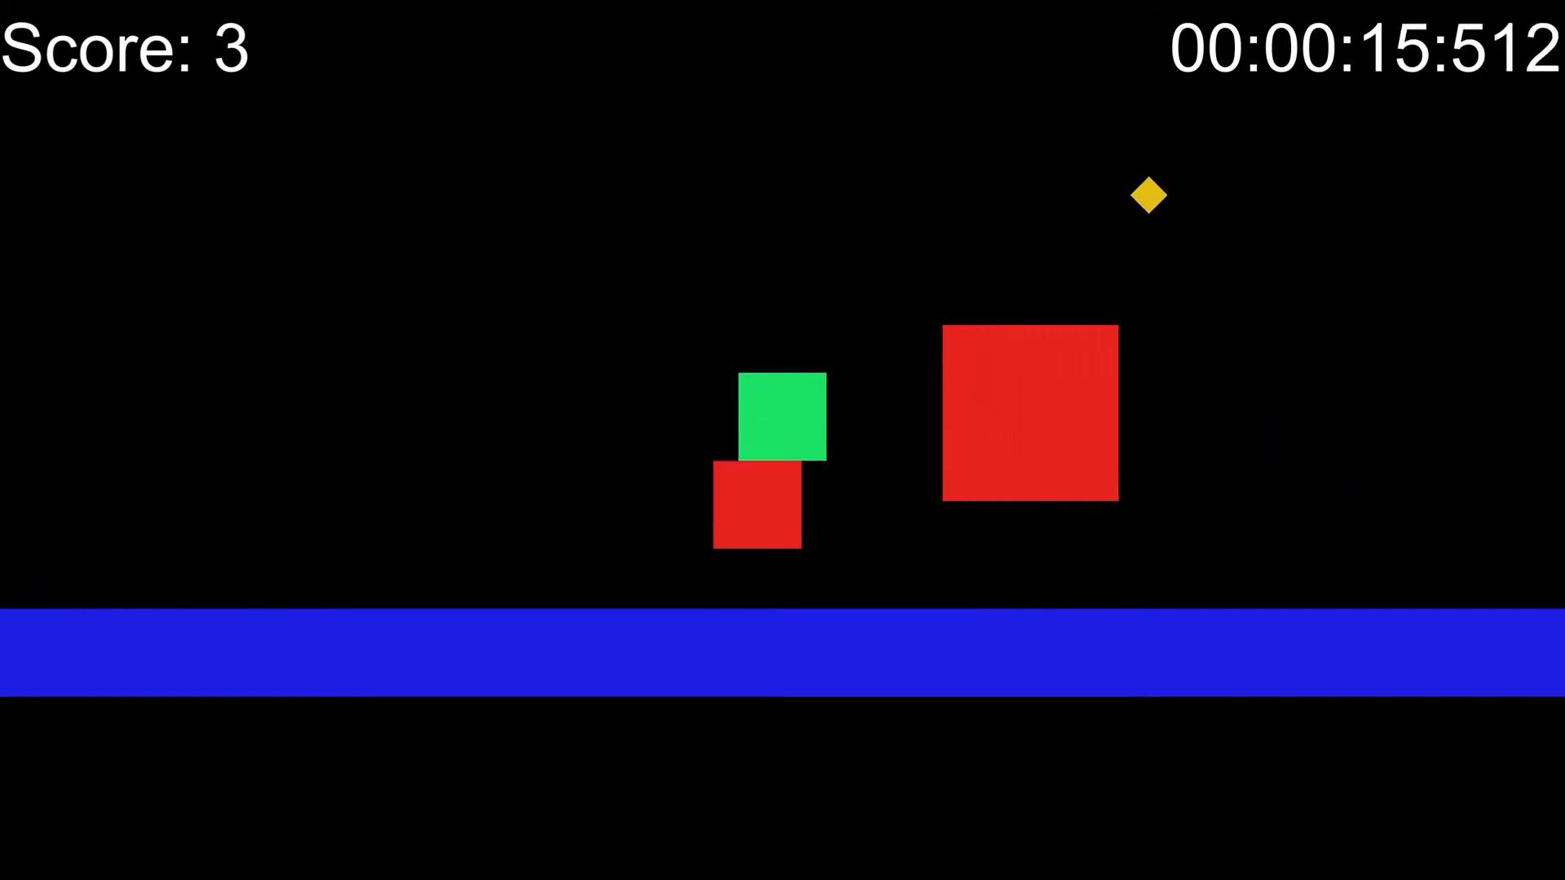
key(space)
key(space)
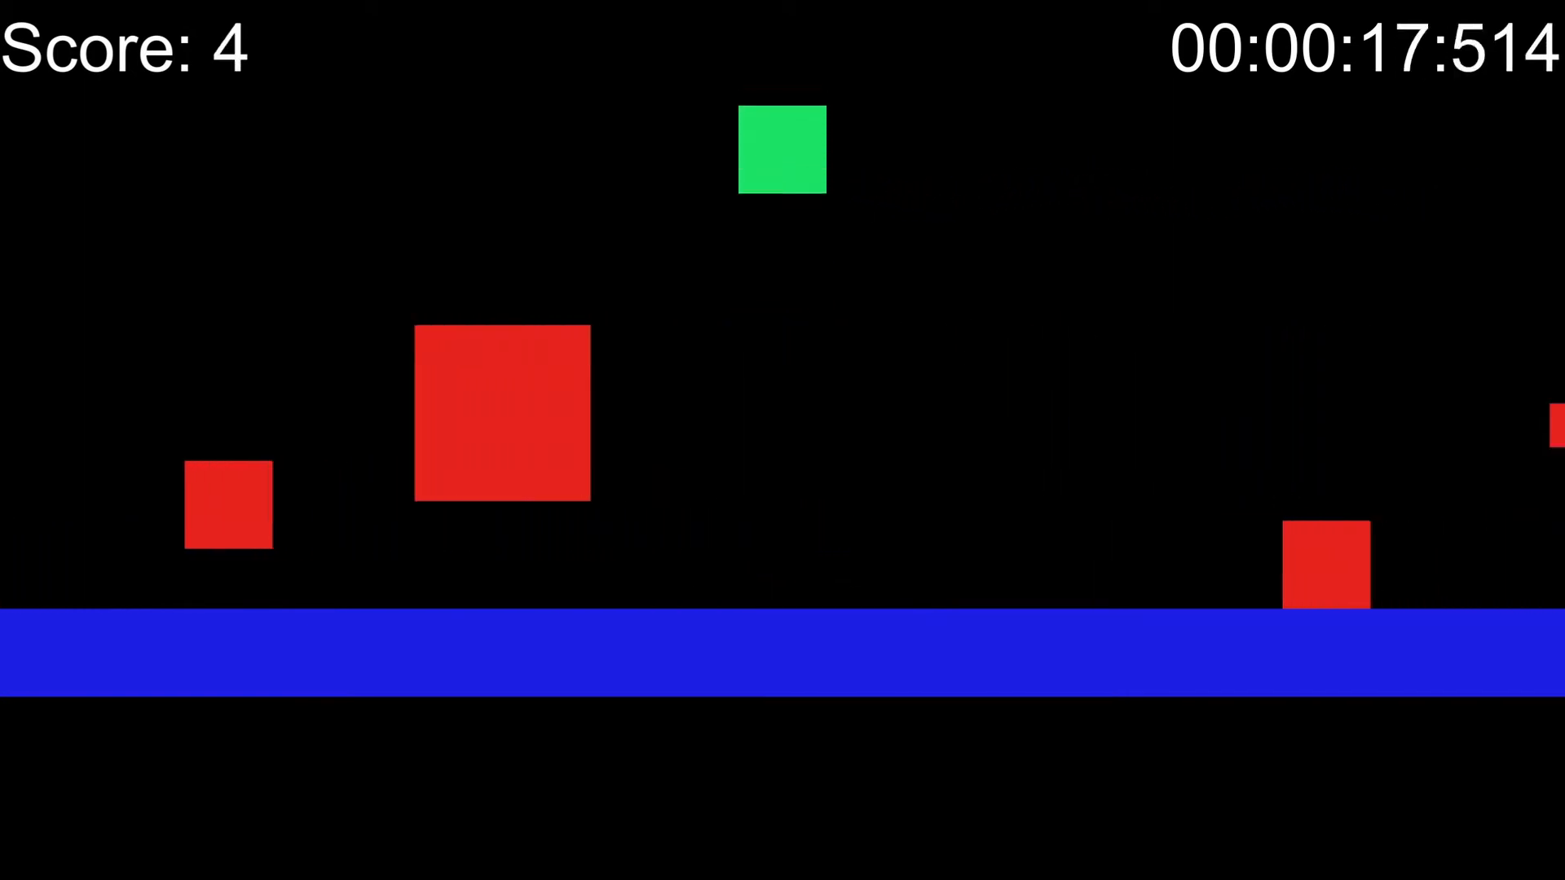
key(space)
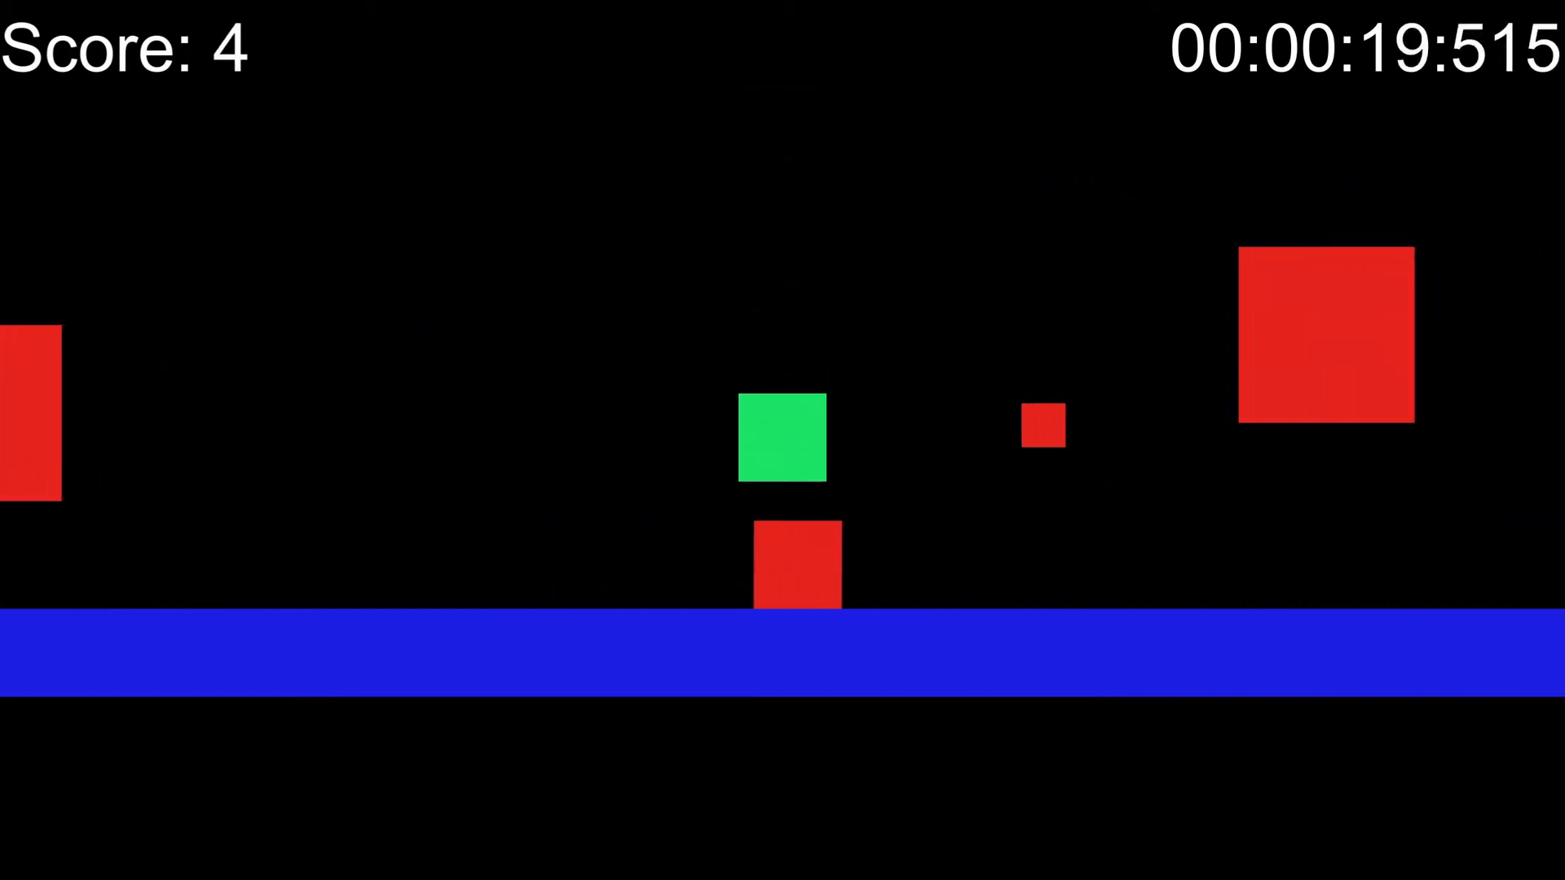
key(space)
key(space)
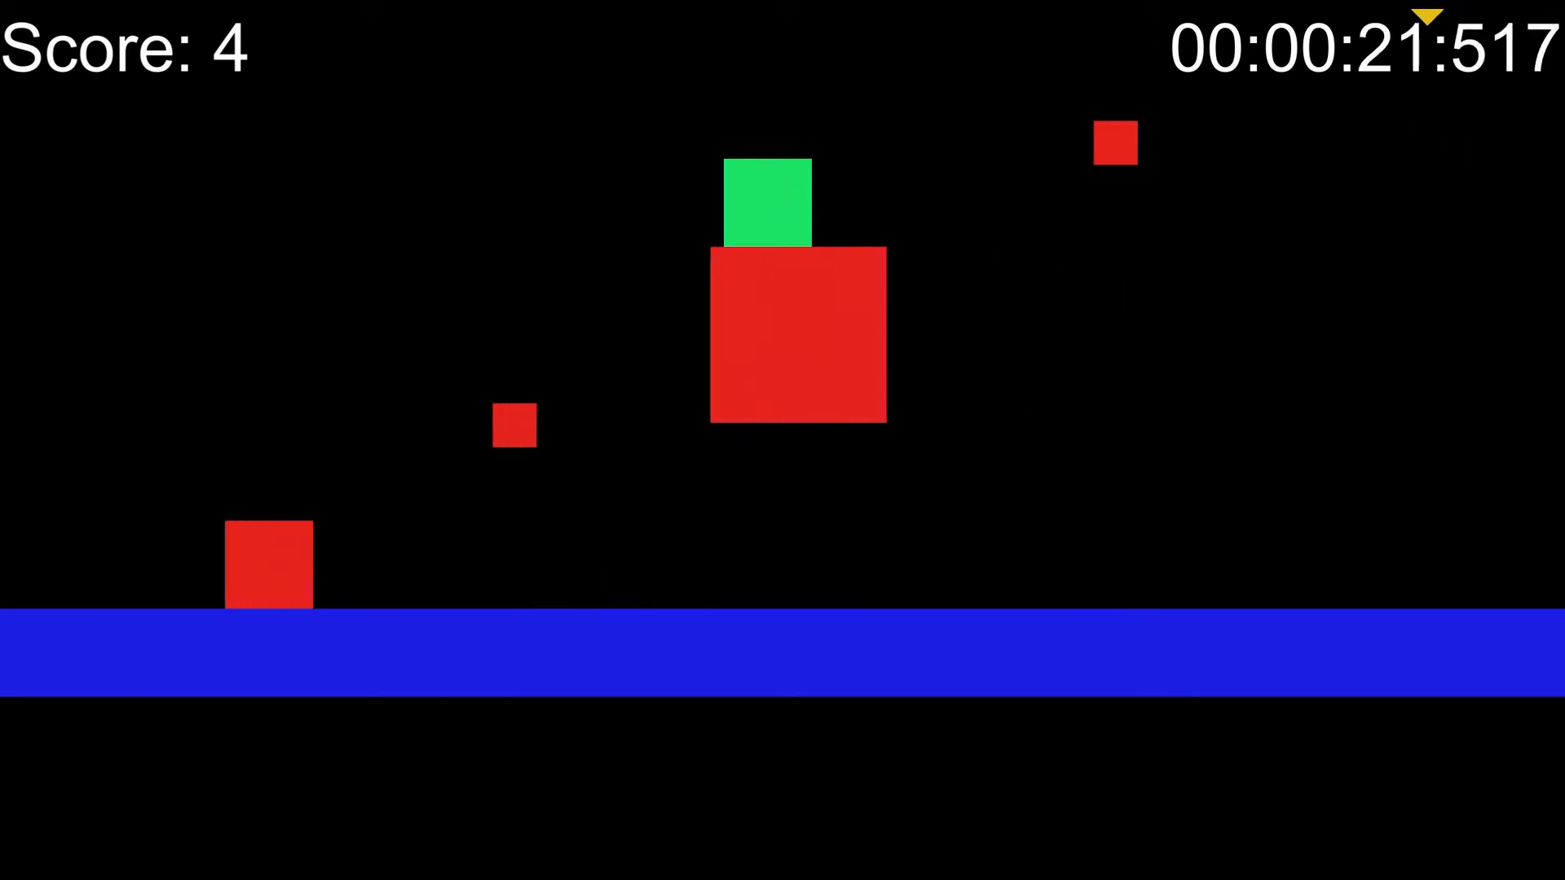
key(space)
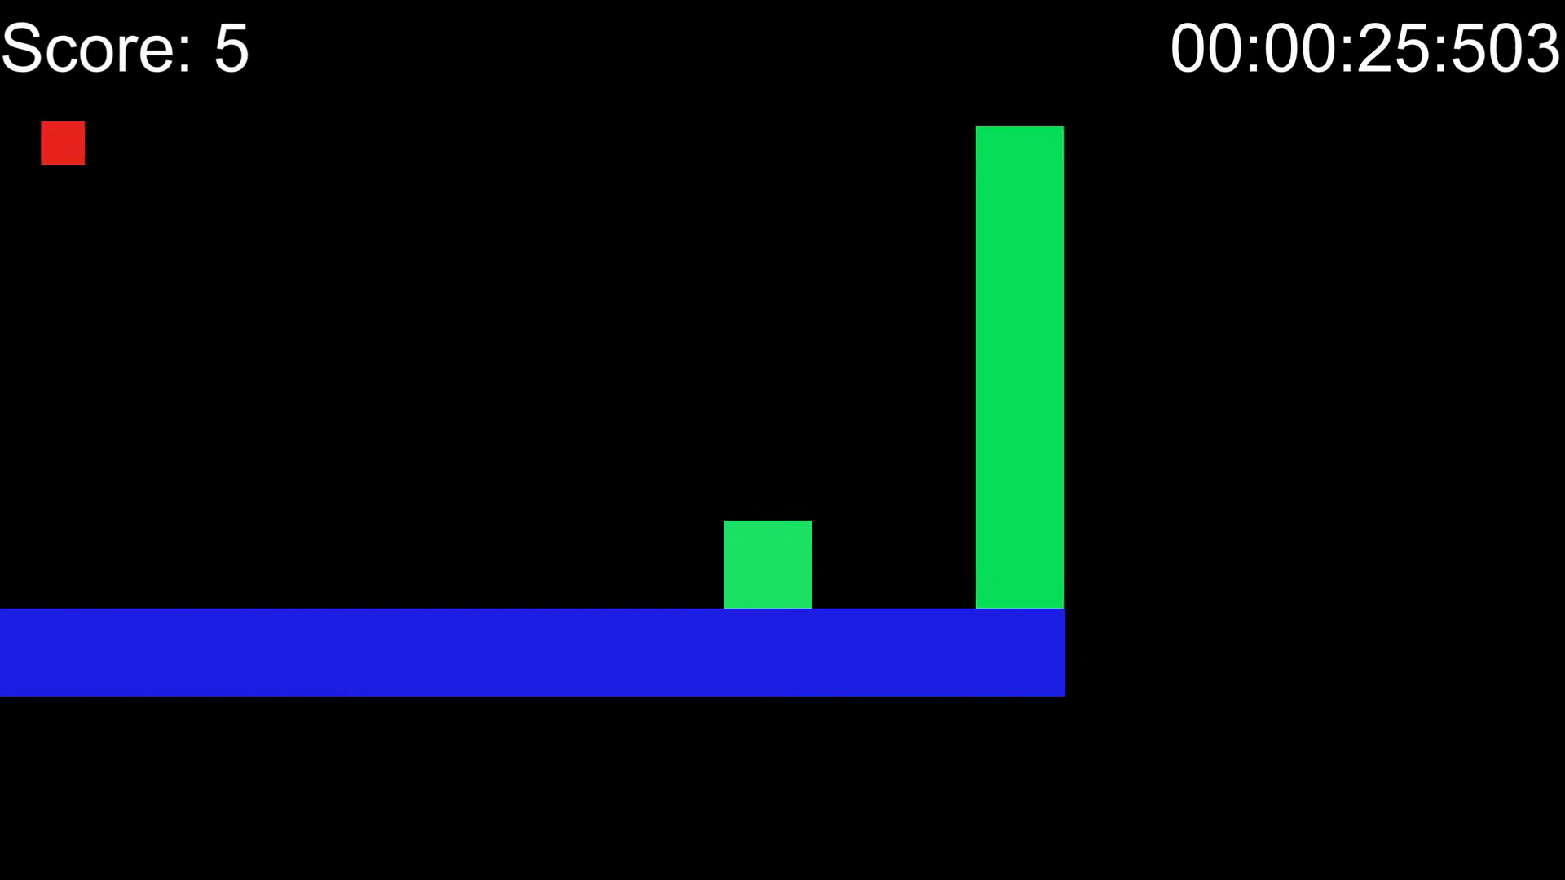
key(space)
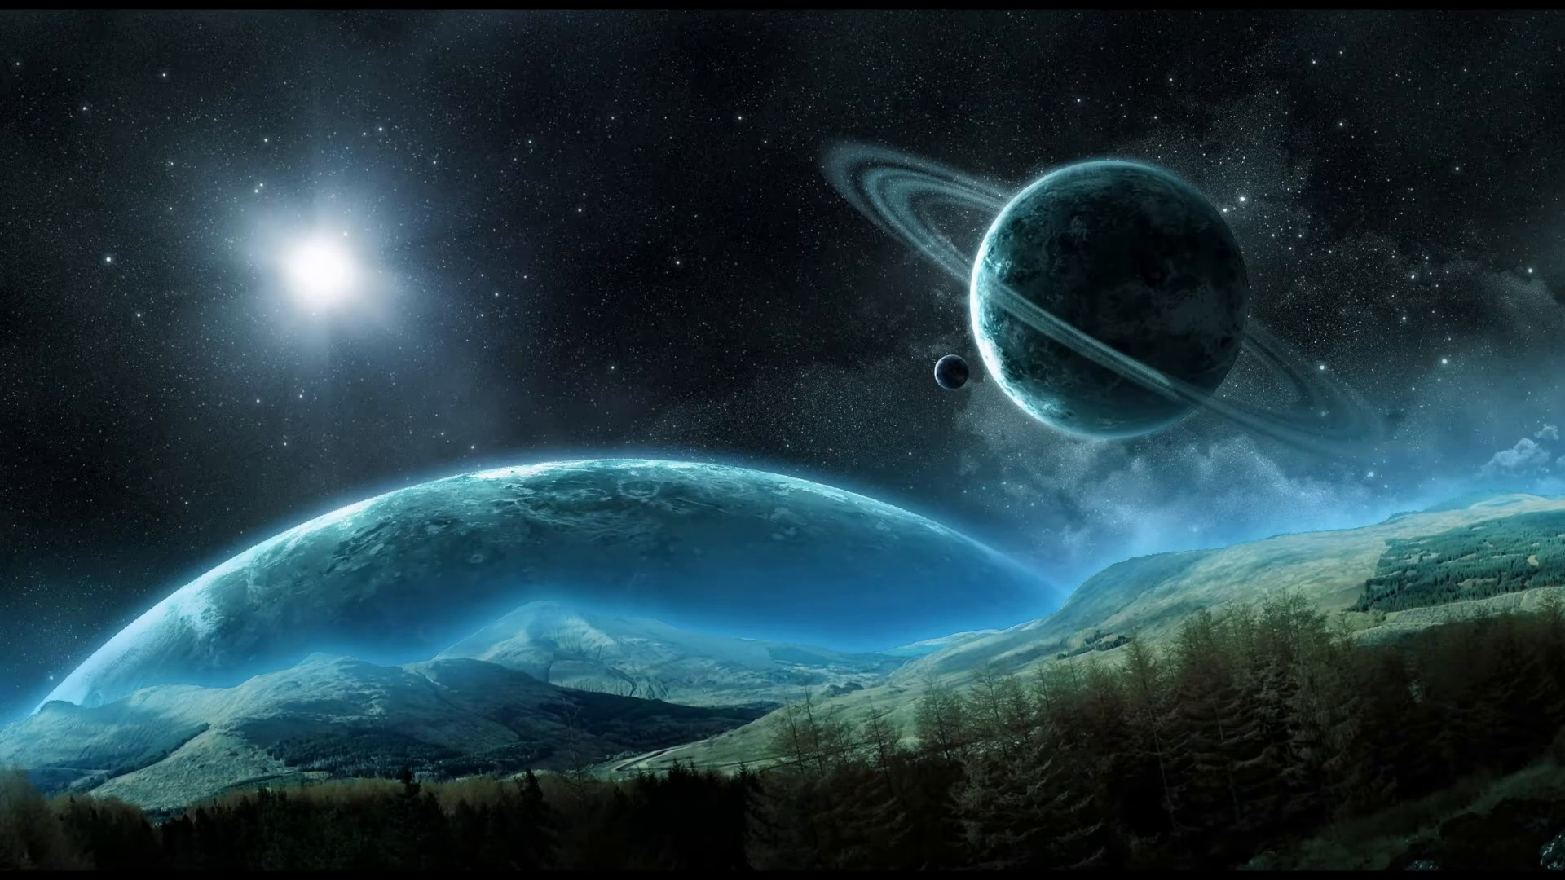
Launch Unity Hub and show the installed Unity versions
key(super+s)
text(unit)
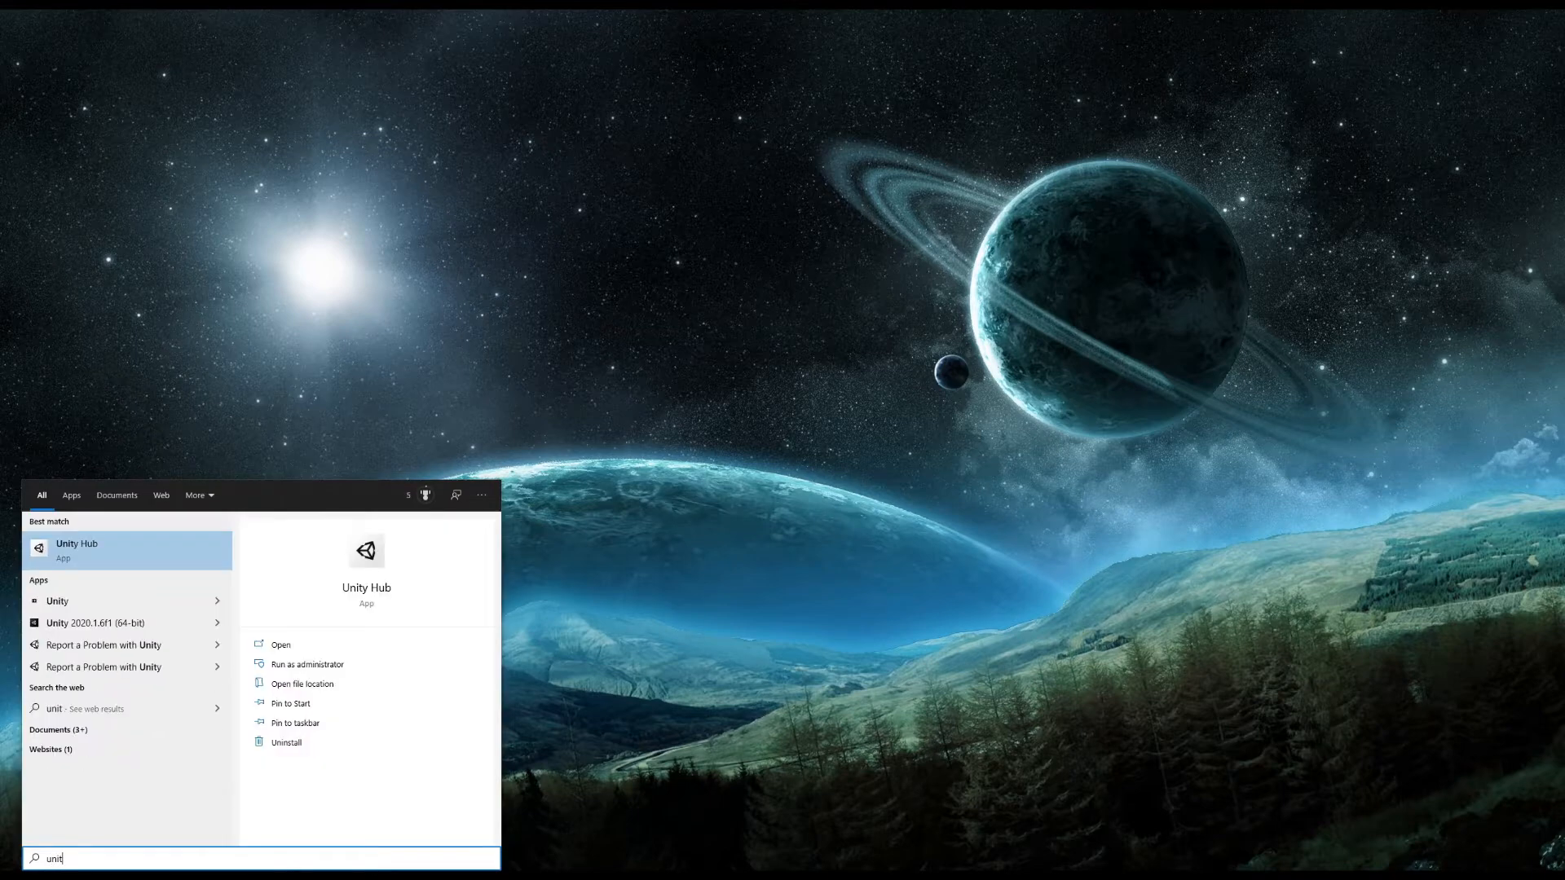
key(Return)
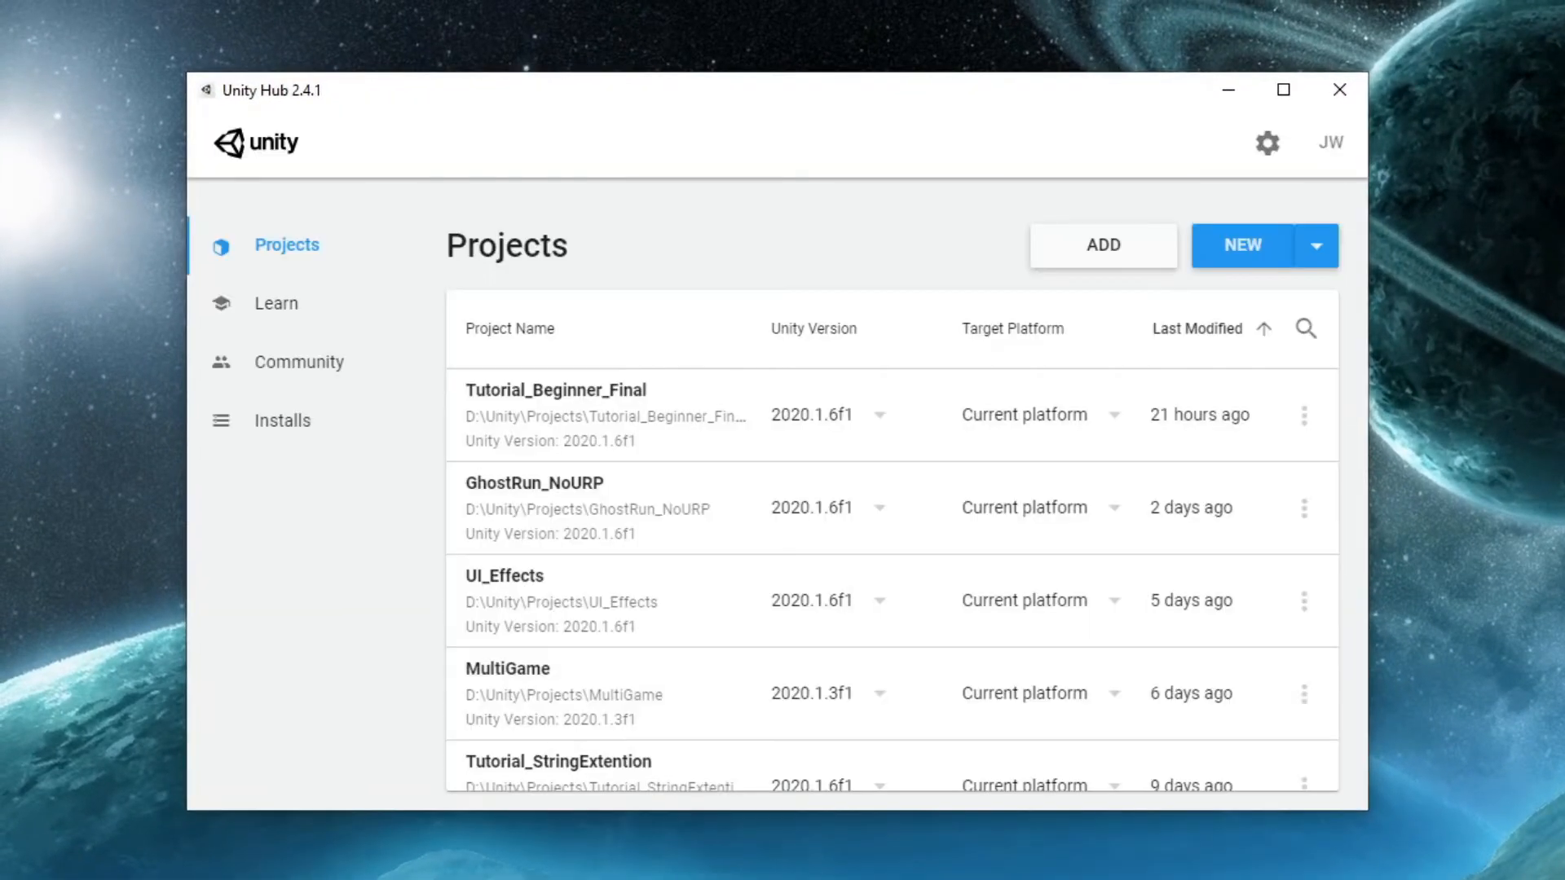
click(314, 423)
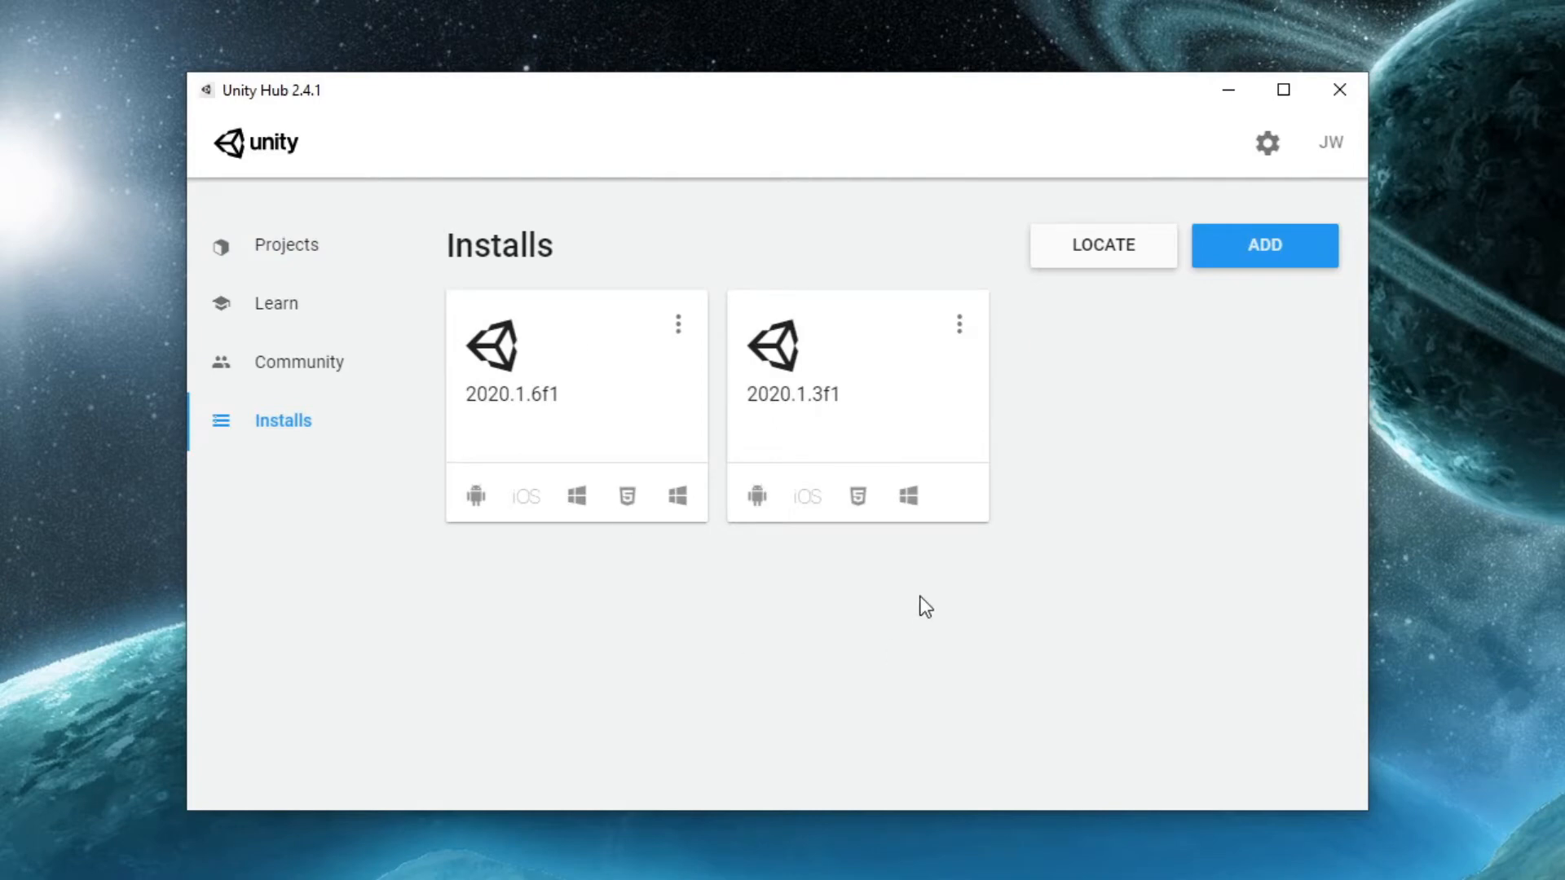
click(1240, 244)
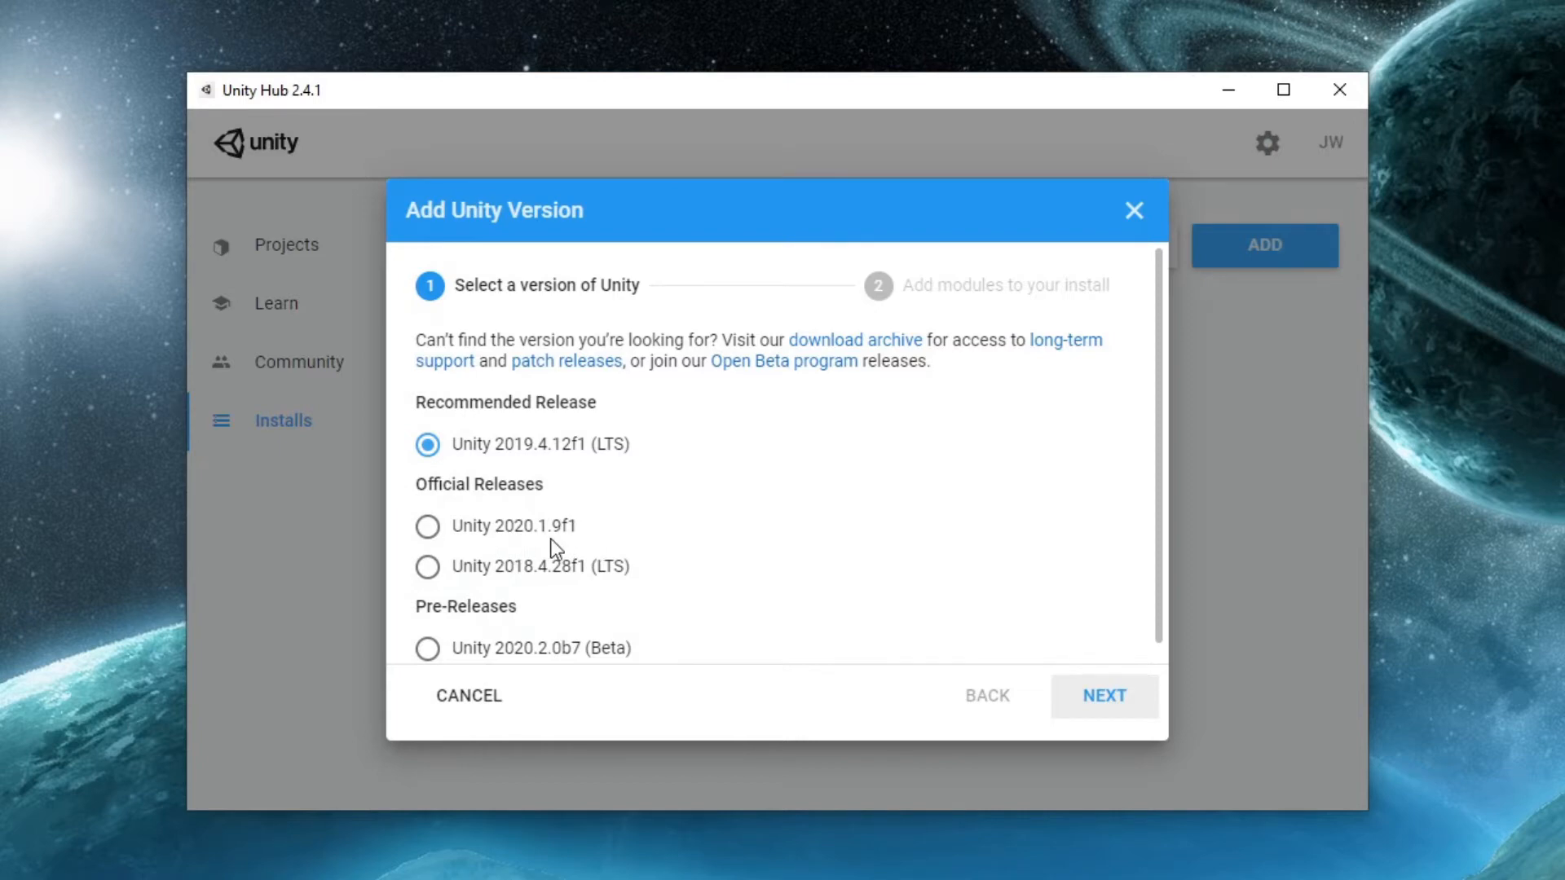
click(509, 532)
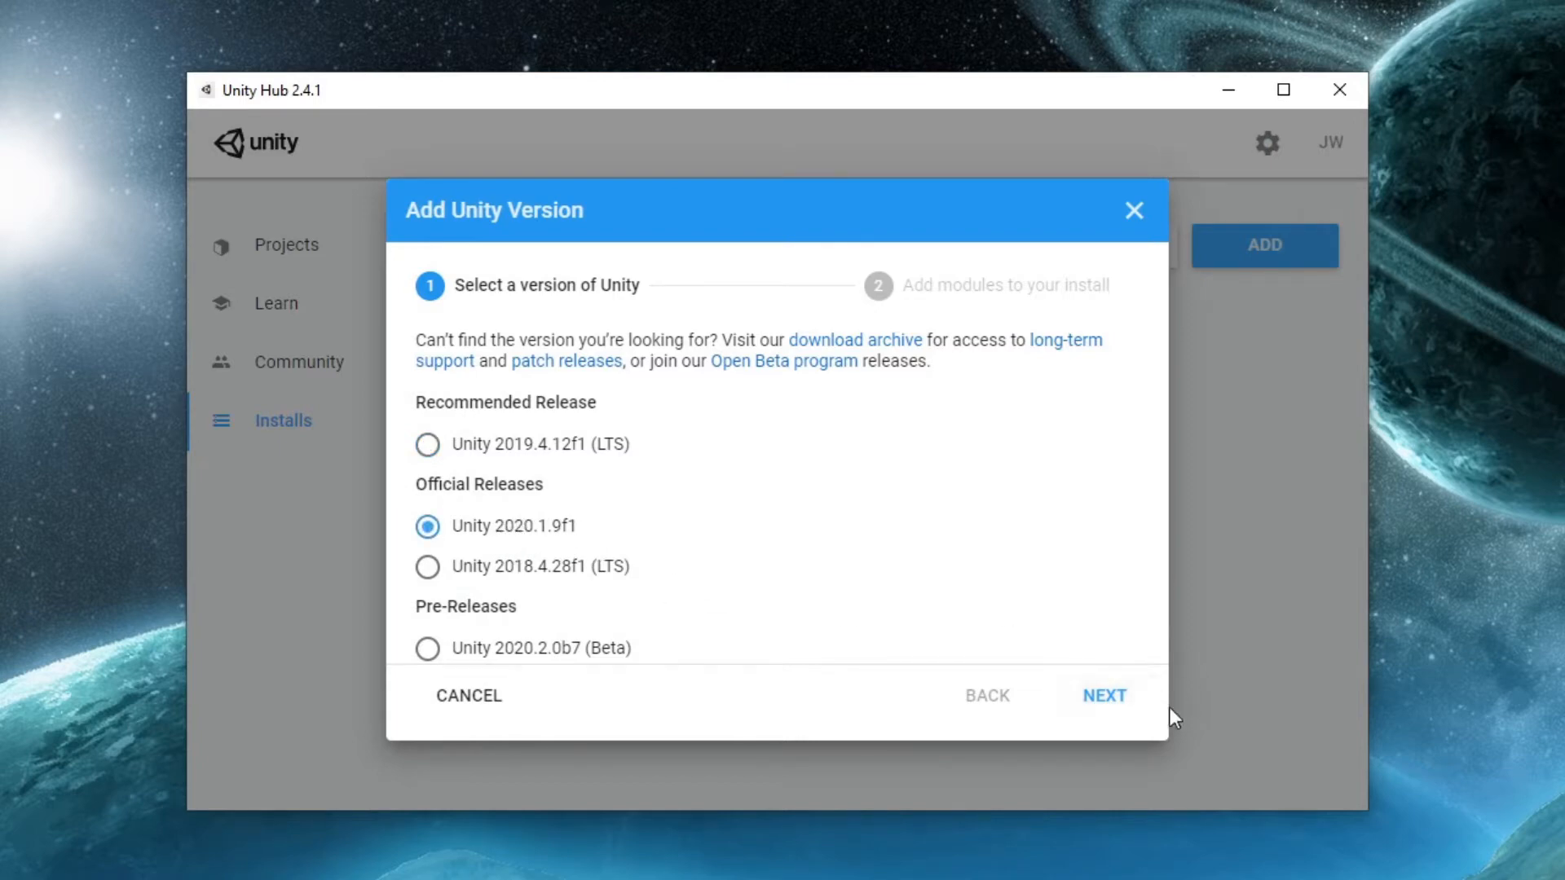
click(1102, 699)
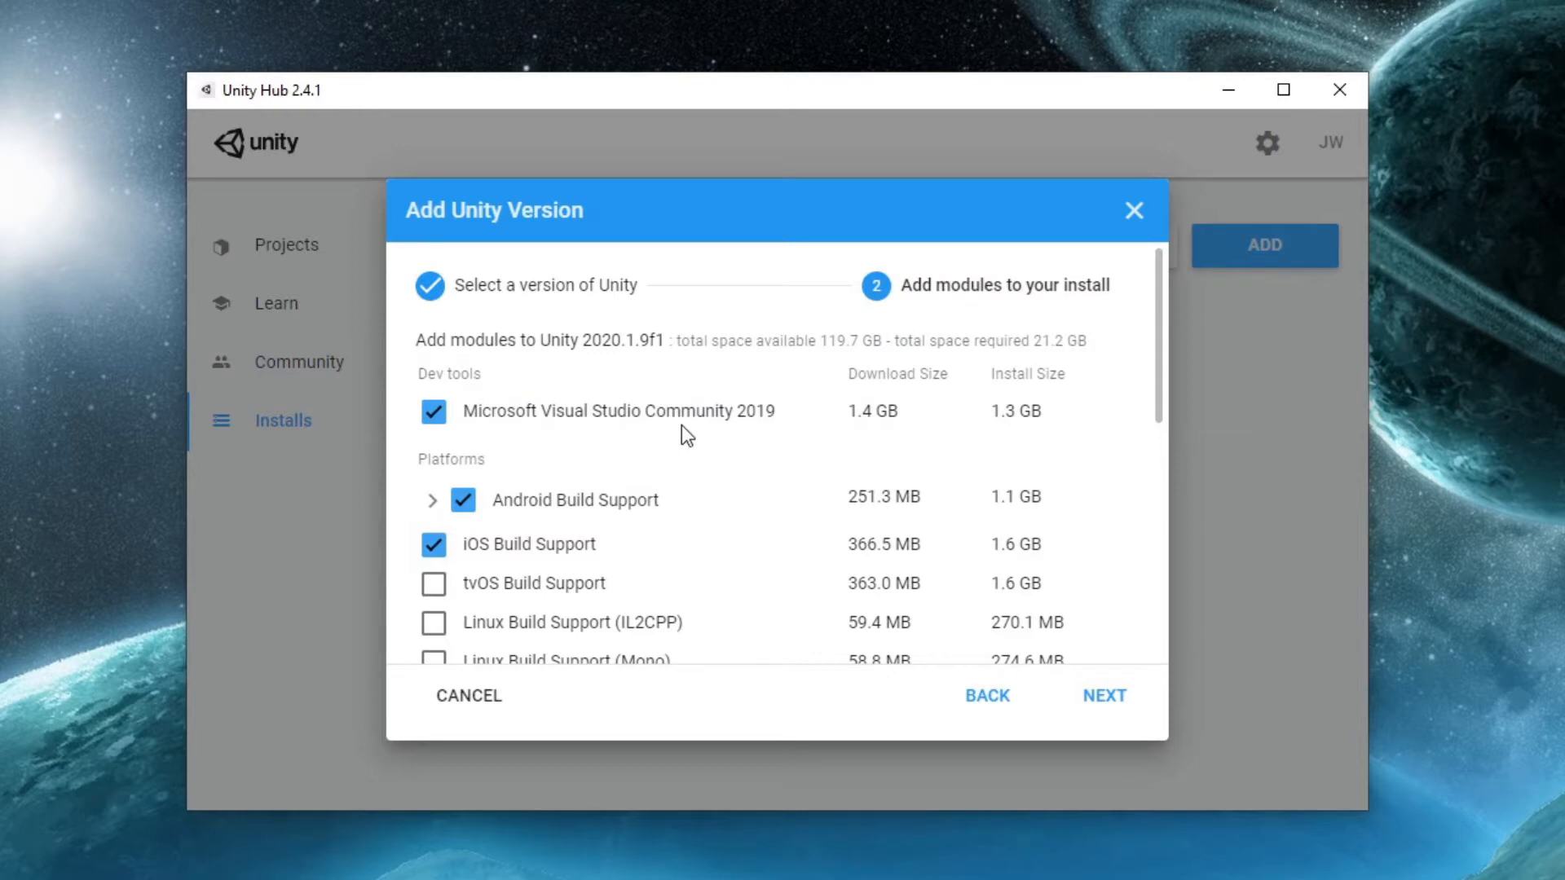
scroll(681, 424, down, 7)
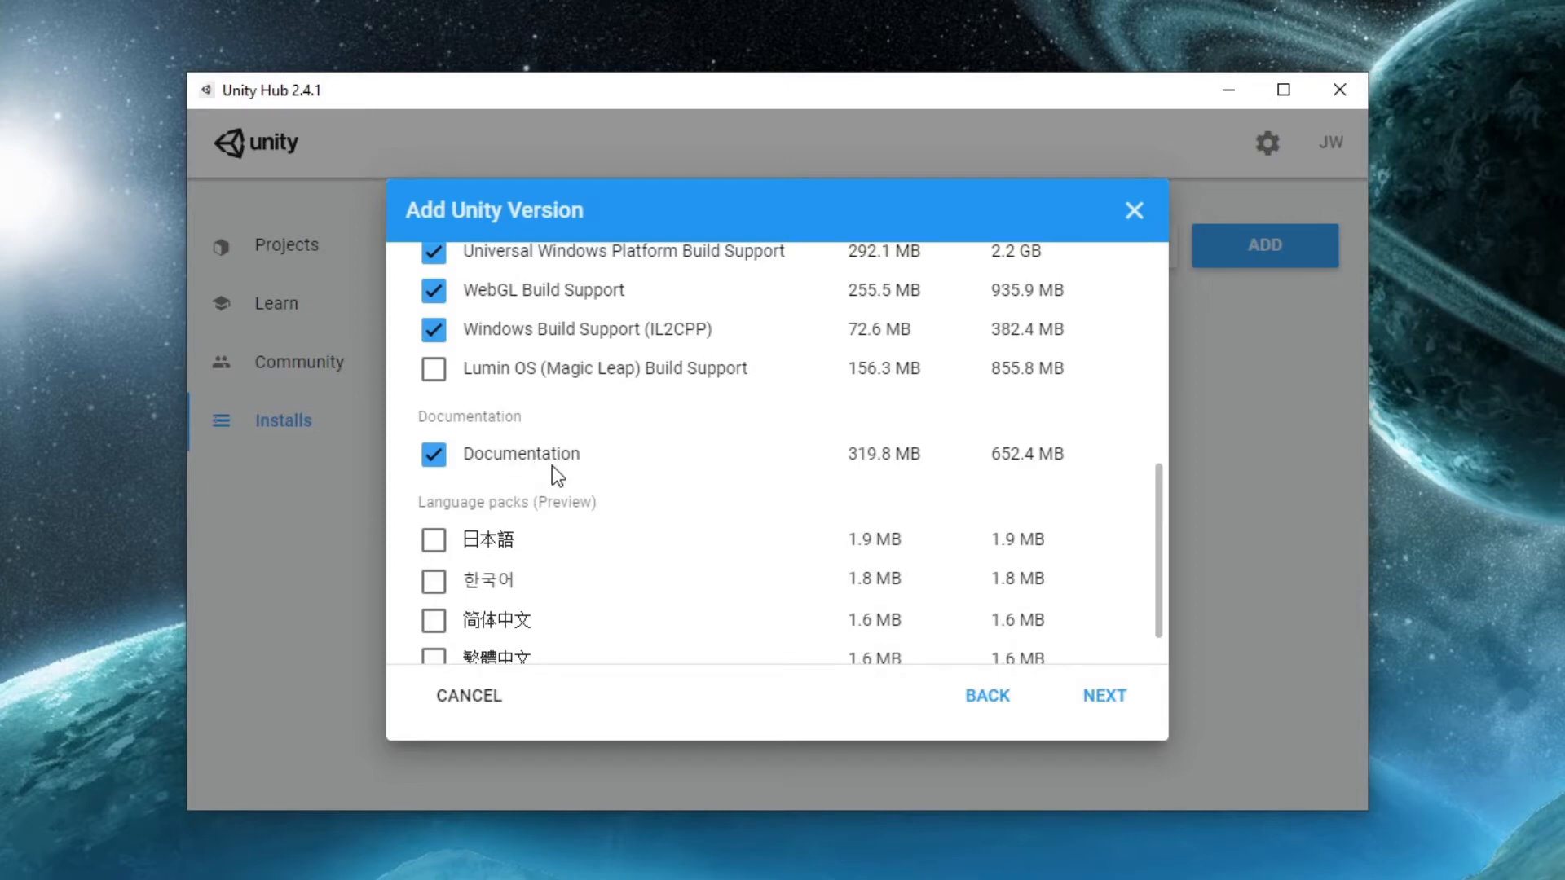
scroll(551, 466, up, 7)
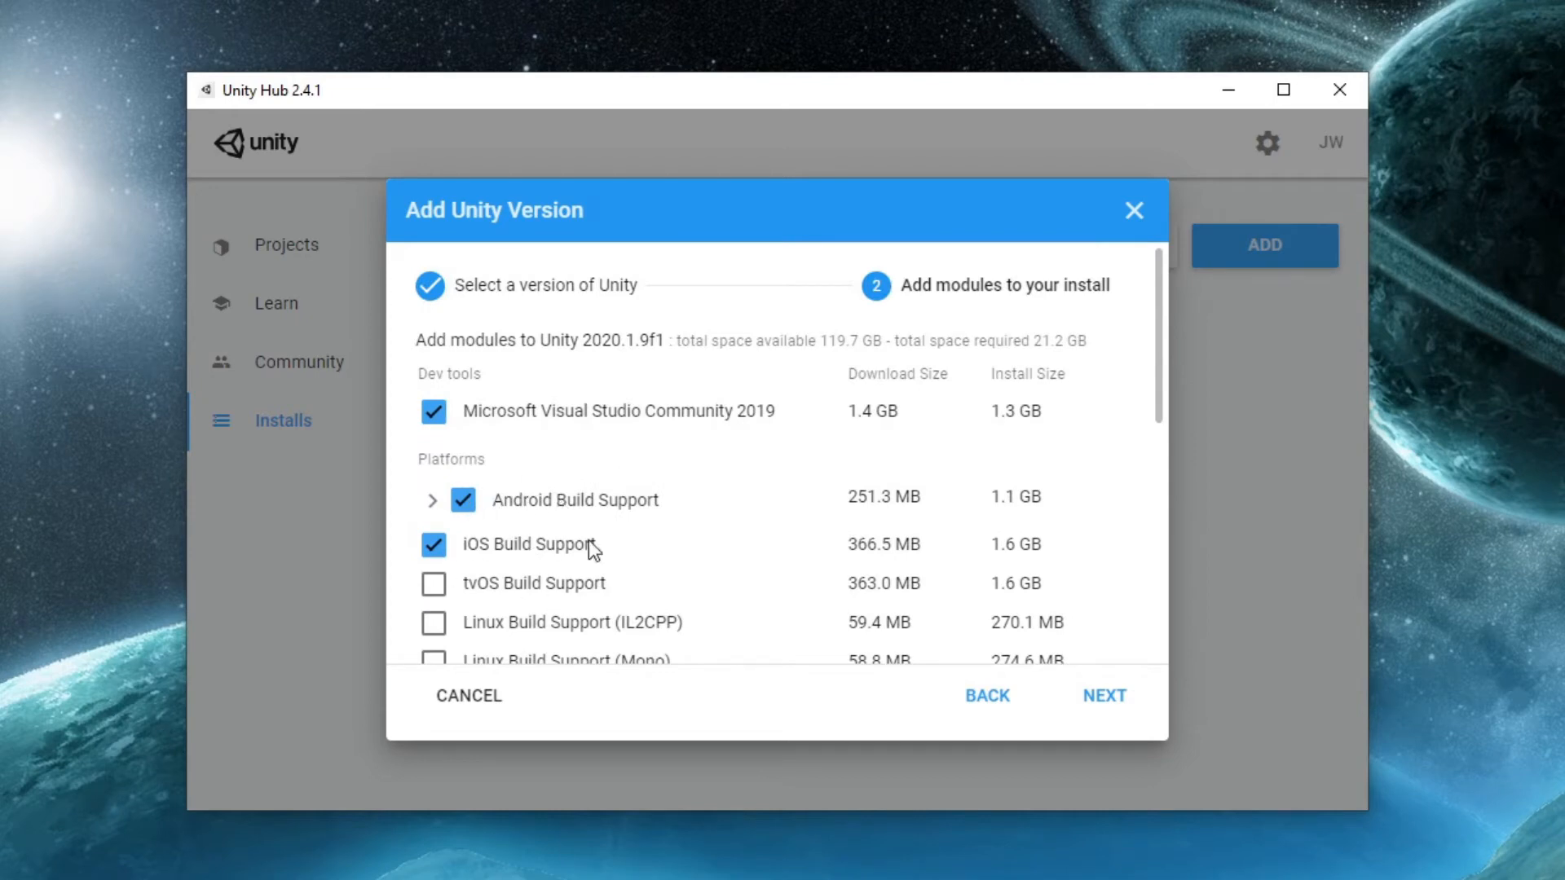
click(1106, 708)
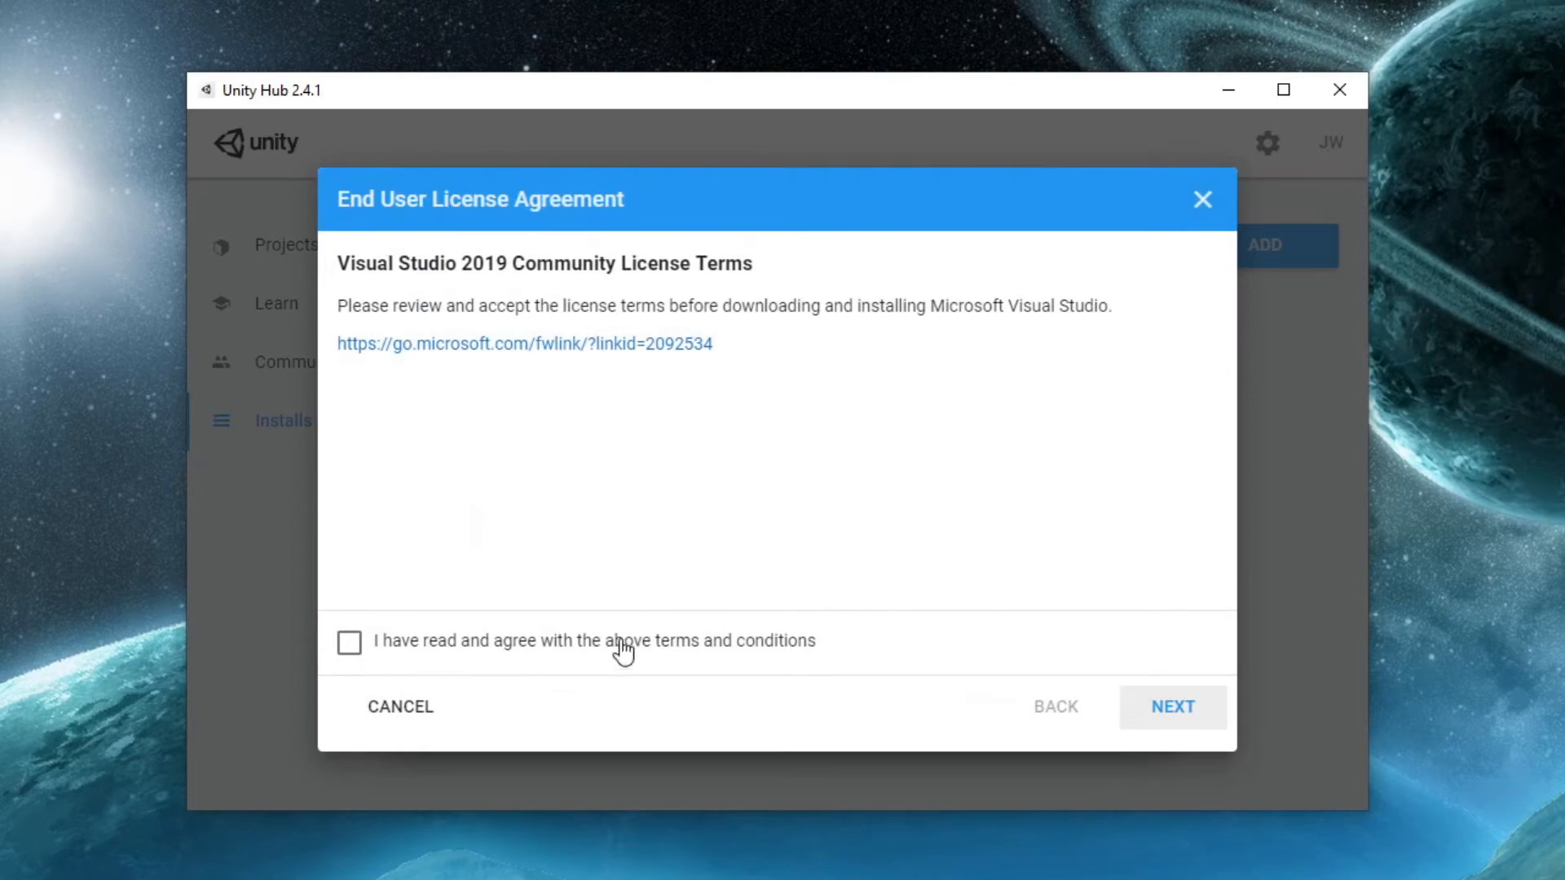
click(1202, 201)
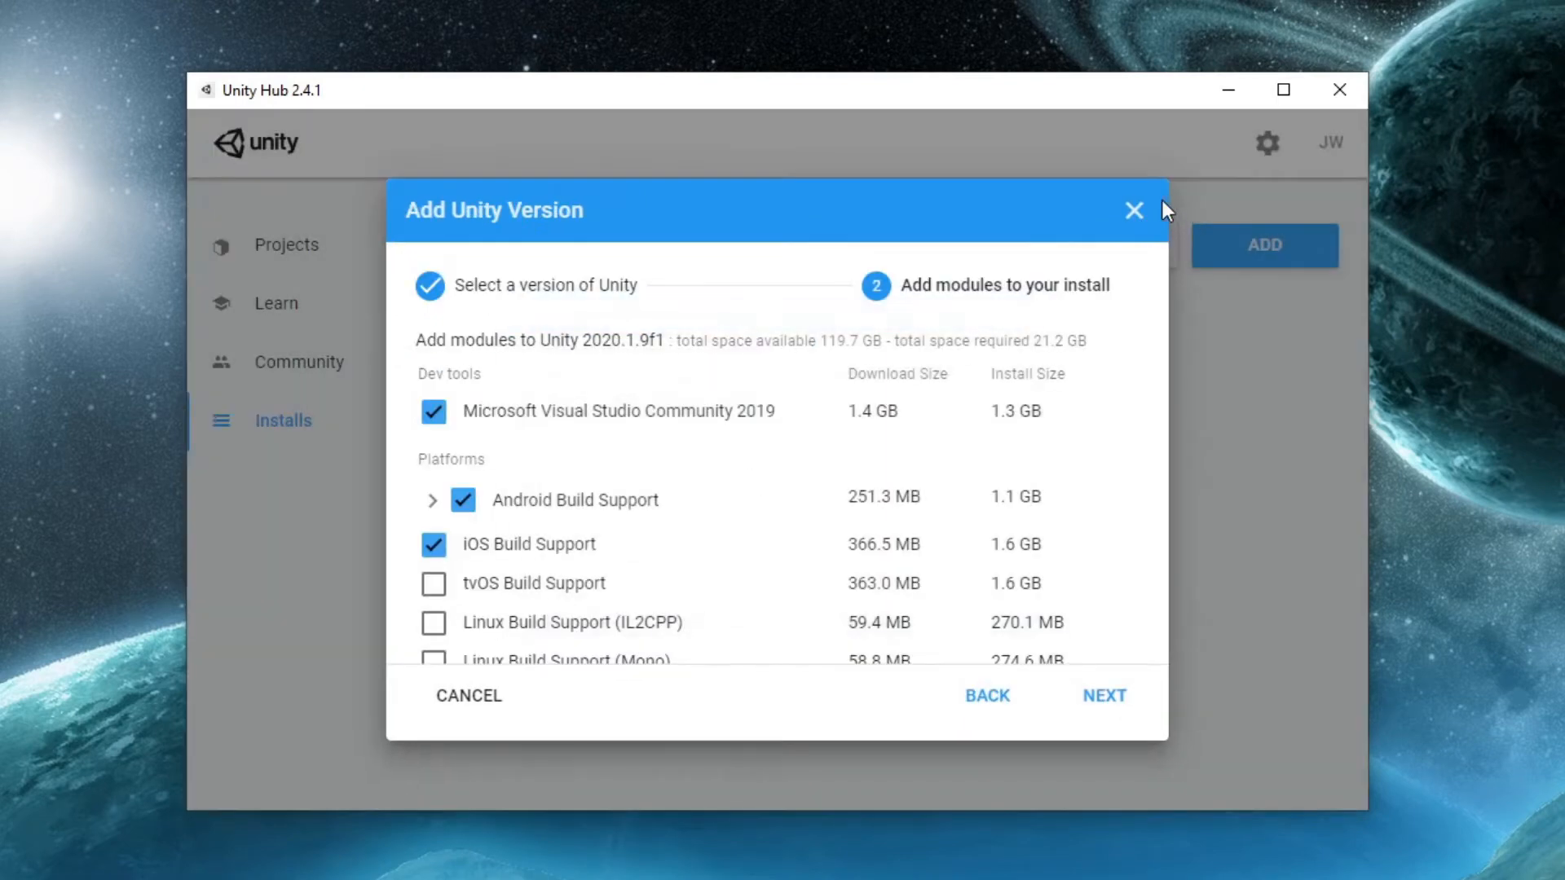
click(1132, 202)
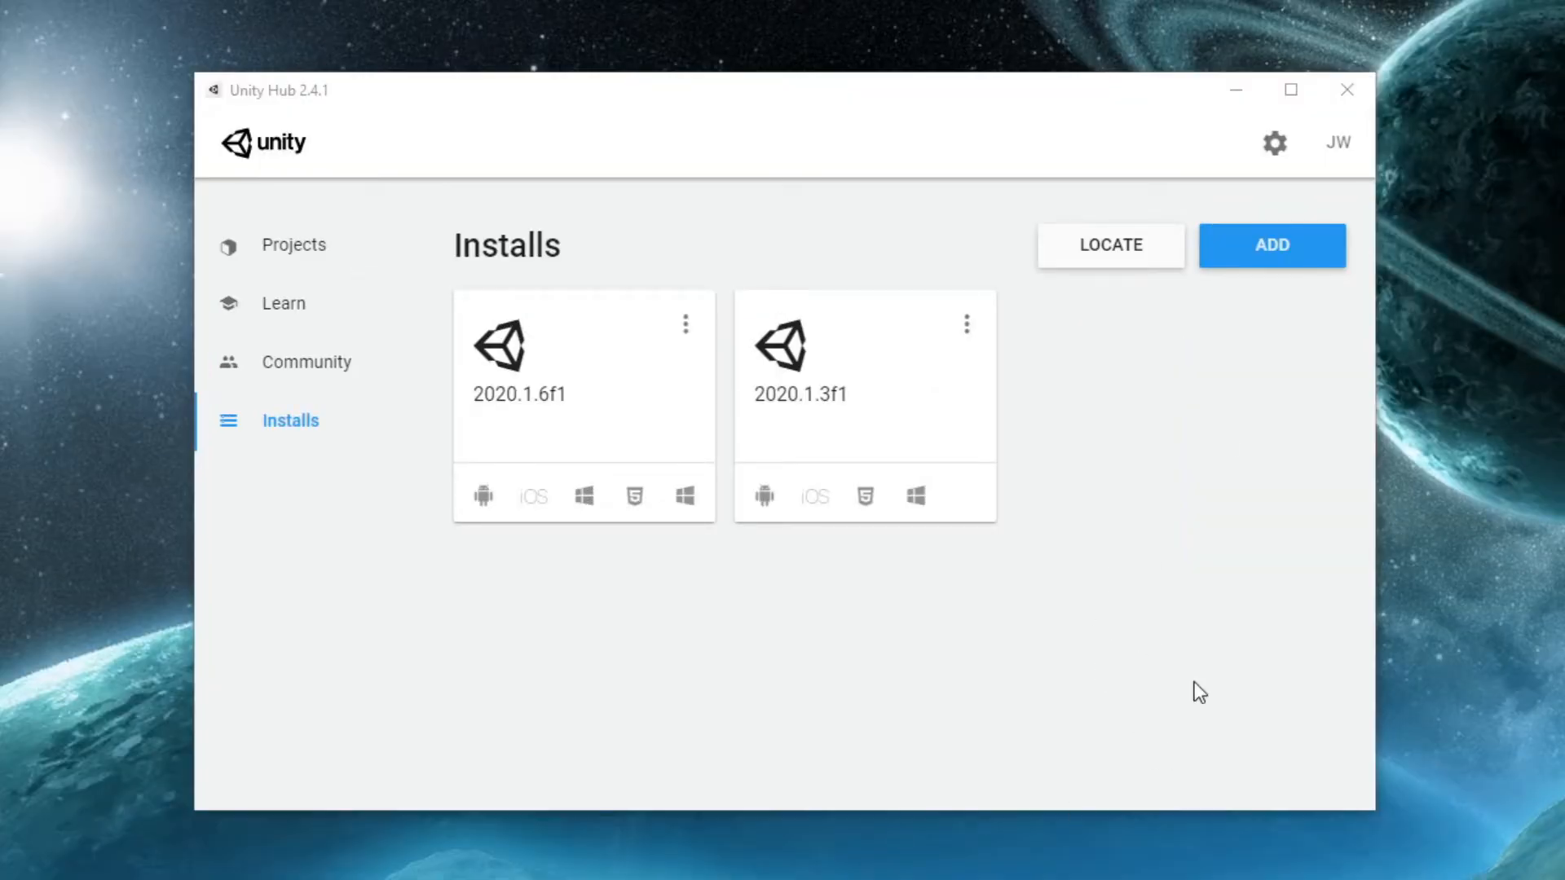
Start a new project from the projects list using the 2D template
click(352, 275)
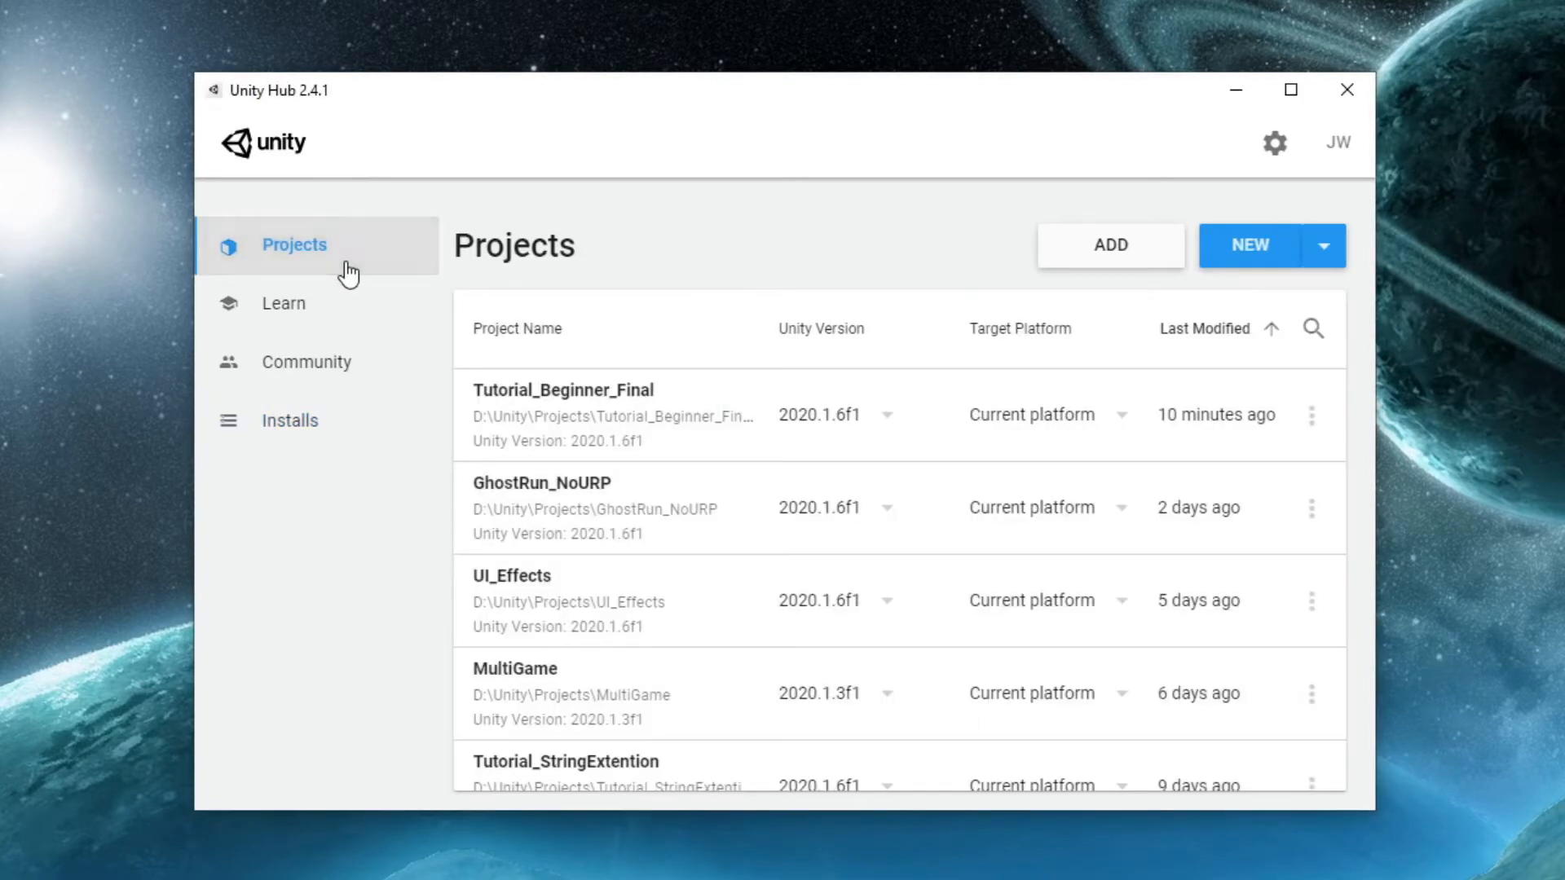
click(1237, 249)
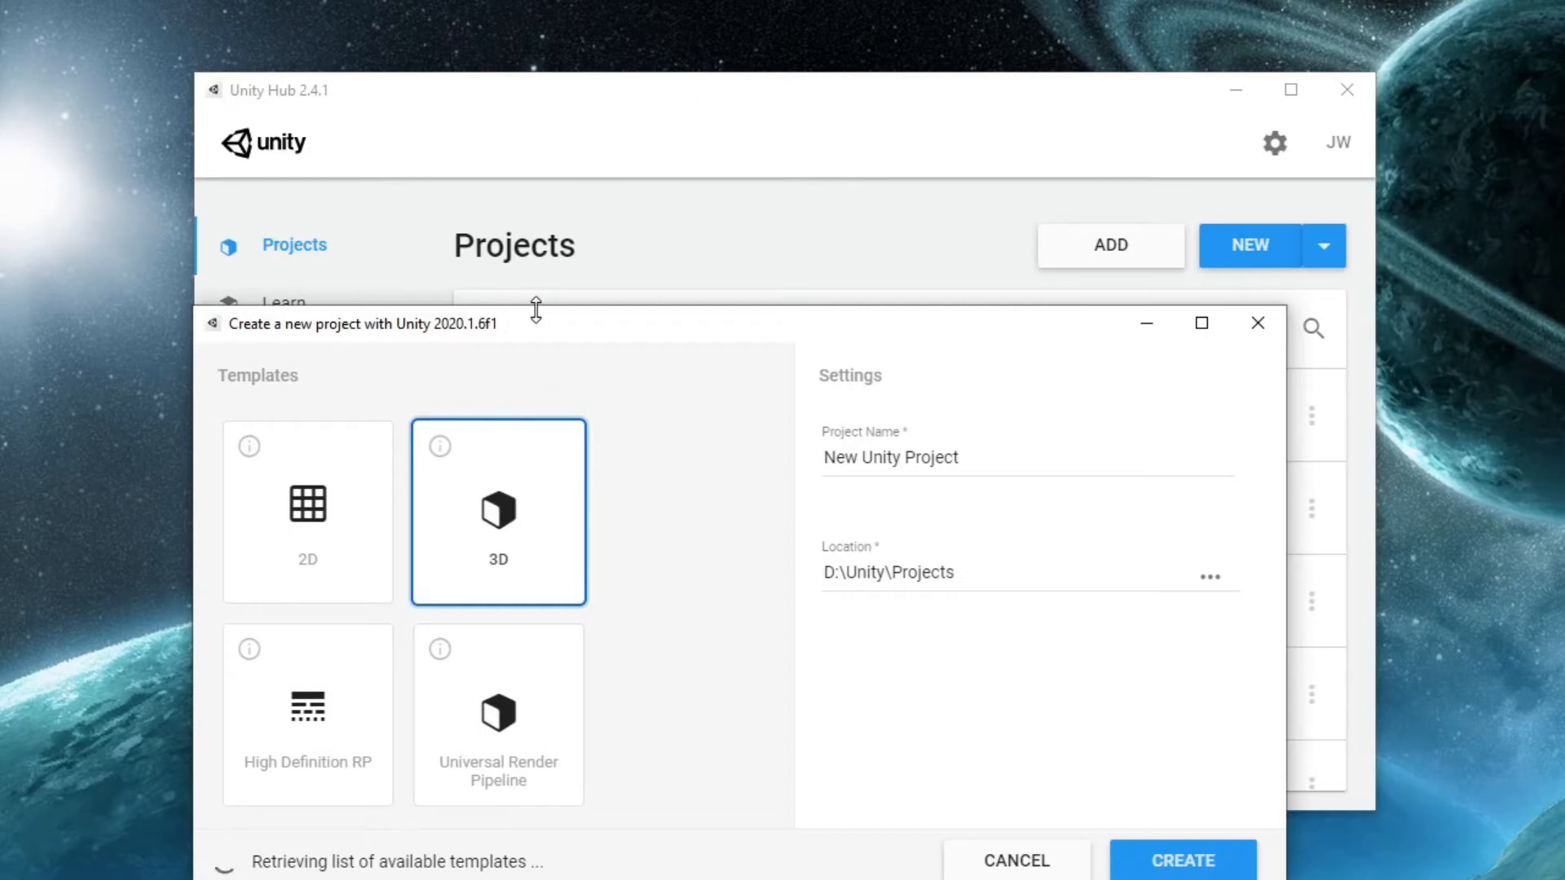
click(373, 537)
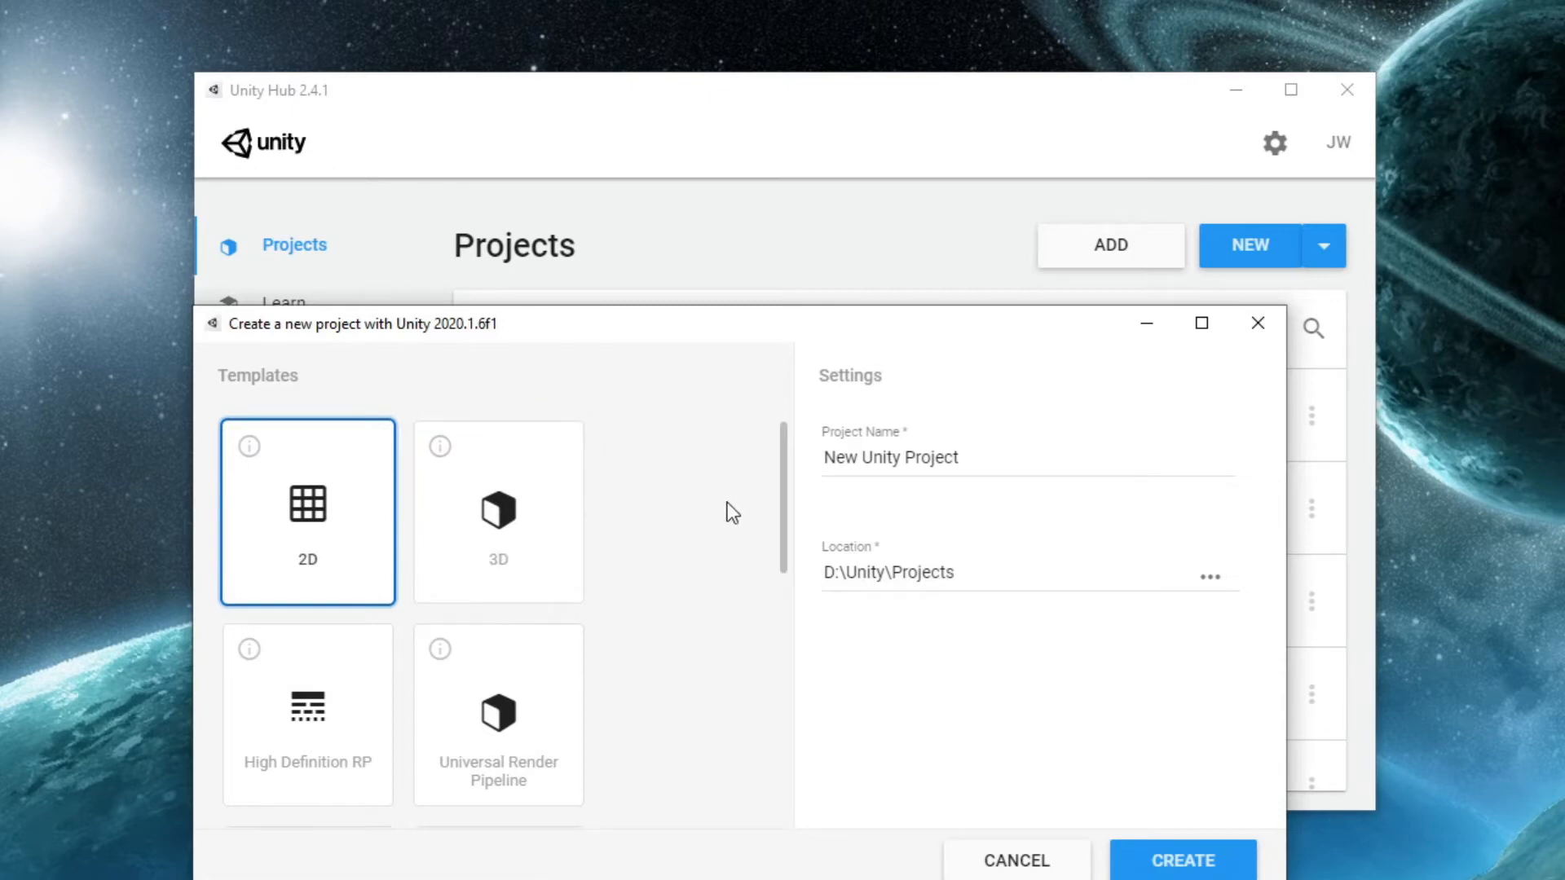
scroll(732, 512, down, 5)
scroll(727, 504, up, 5)
Name the new project Tutorial_YourFirstSteps and create it
drag(1005, 453, 687, 461)
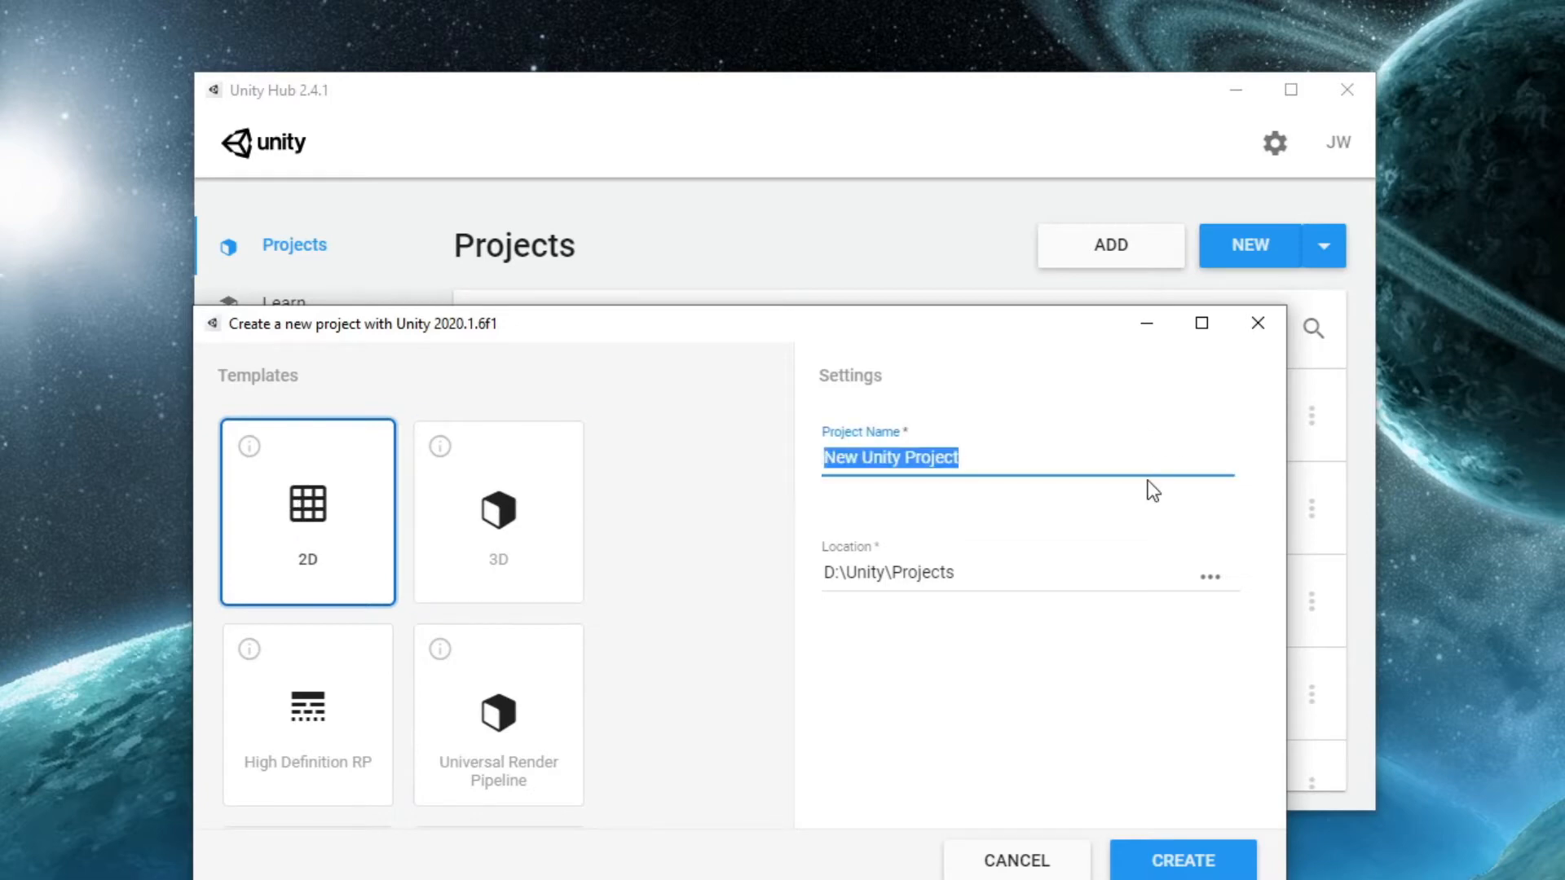
text(T)
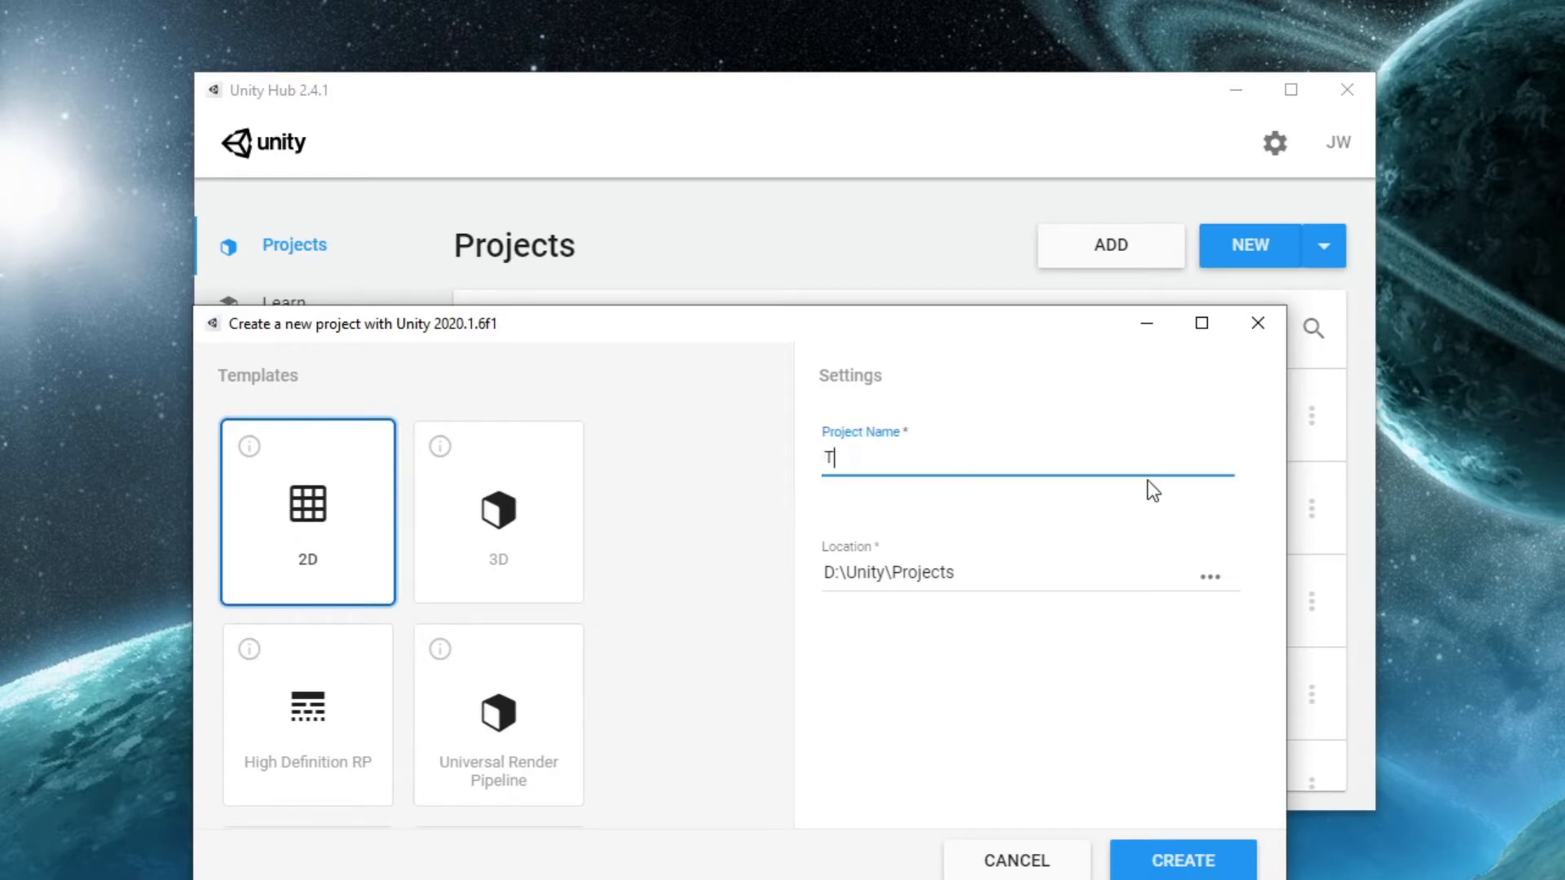
text(otorial_YourFirstSte)
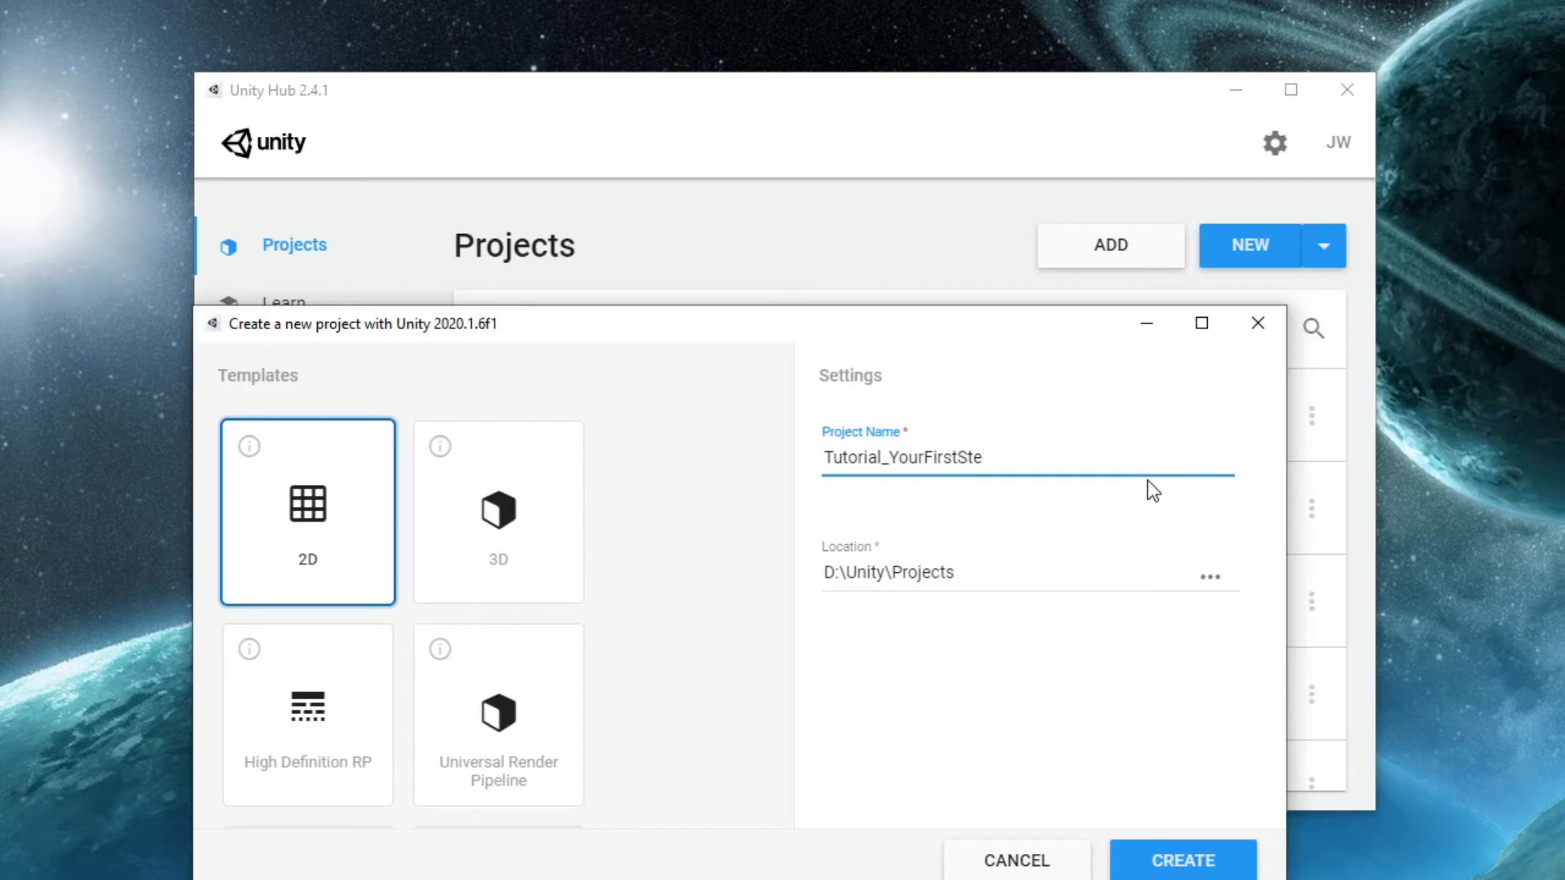
text(ps)
click(1184, 874)
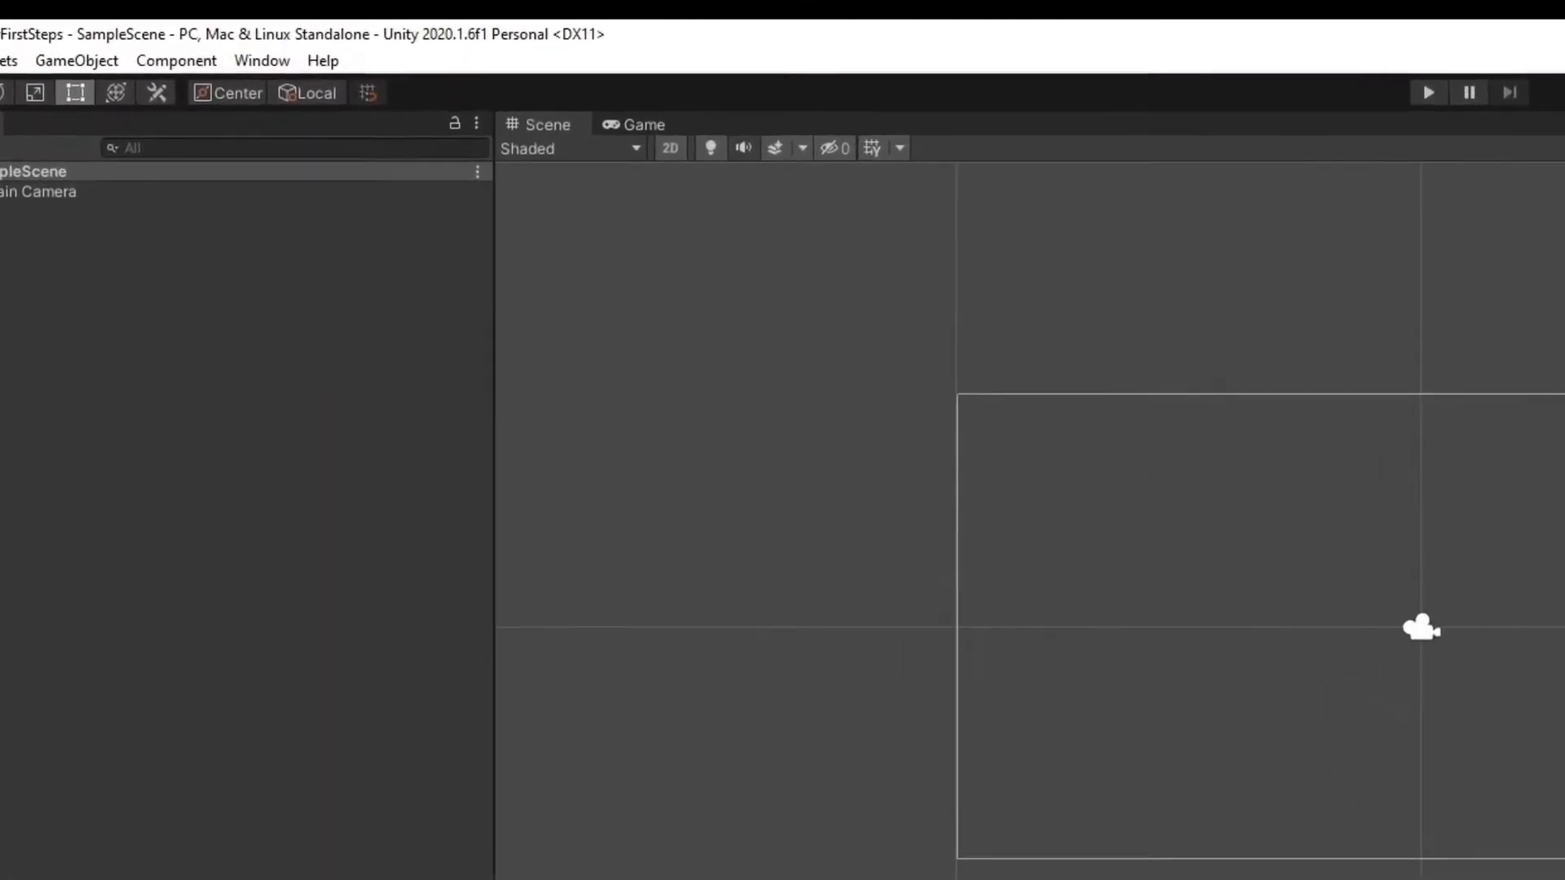
Switch the Unity editor to the Default layout and maximize its window
click(290, 71)
mouse_move(391, 221)
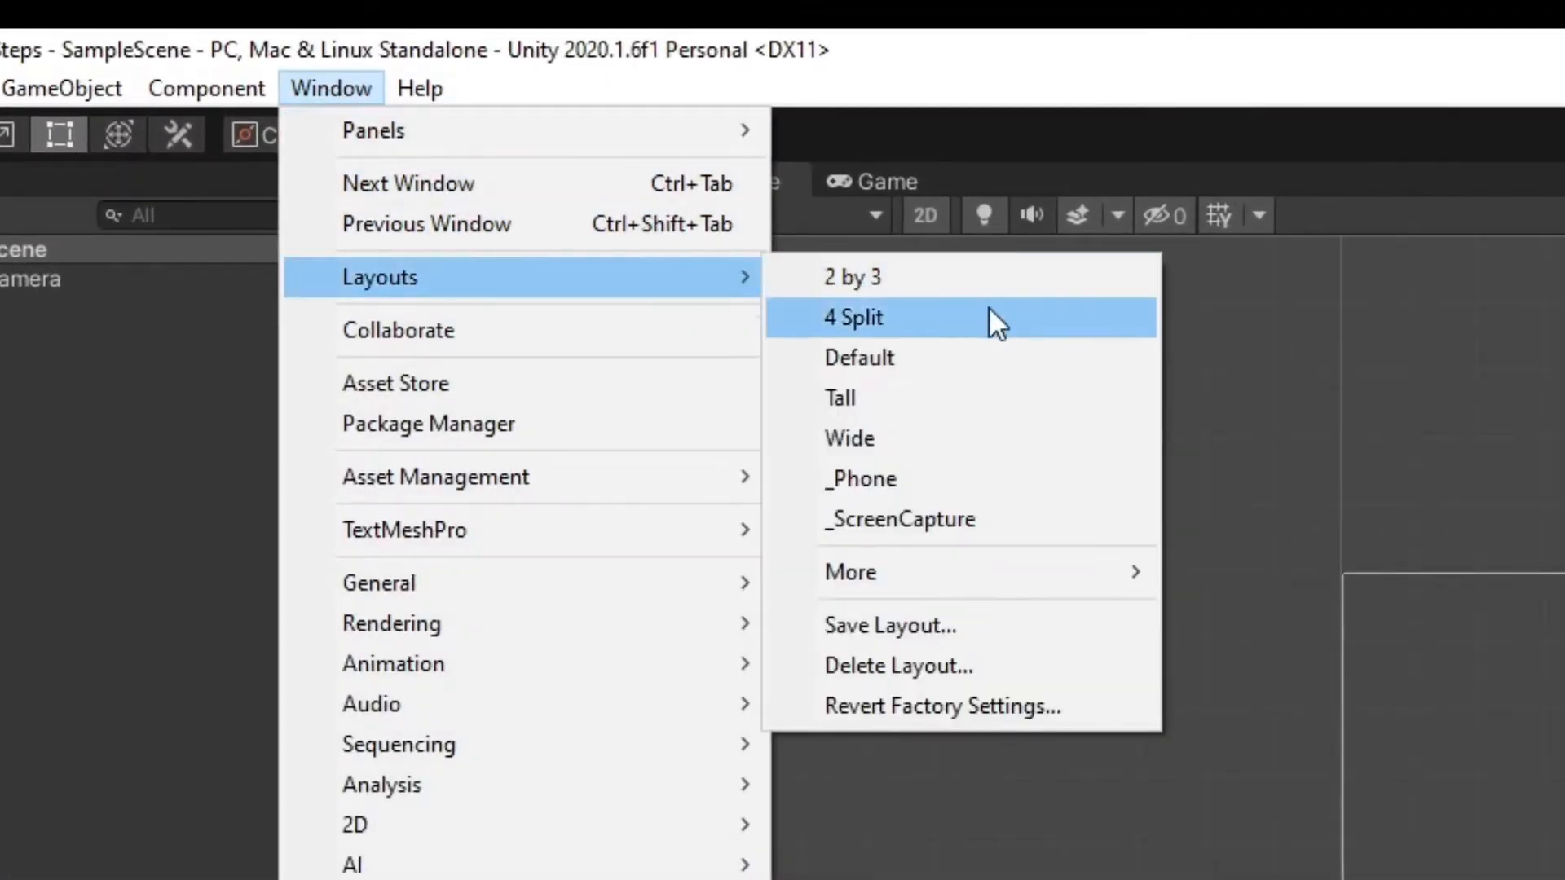
click(985, 357)
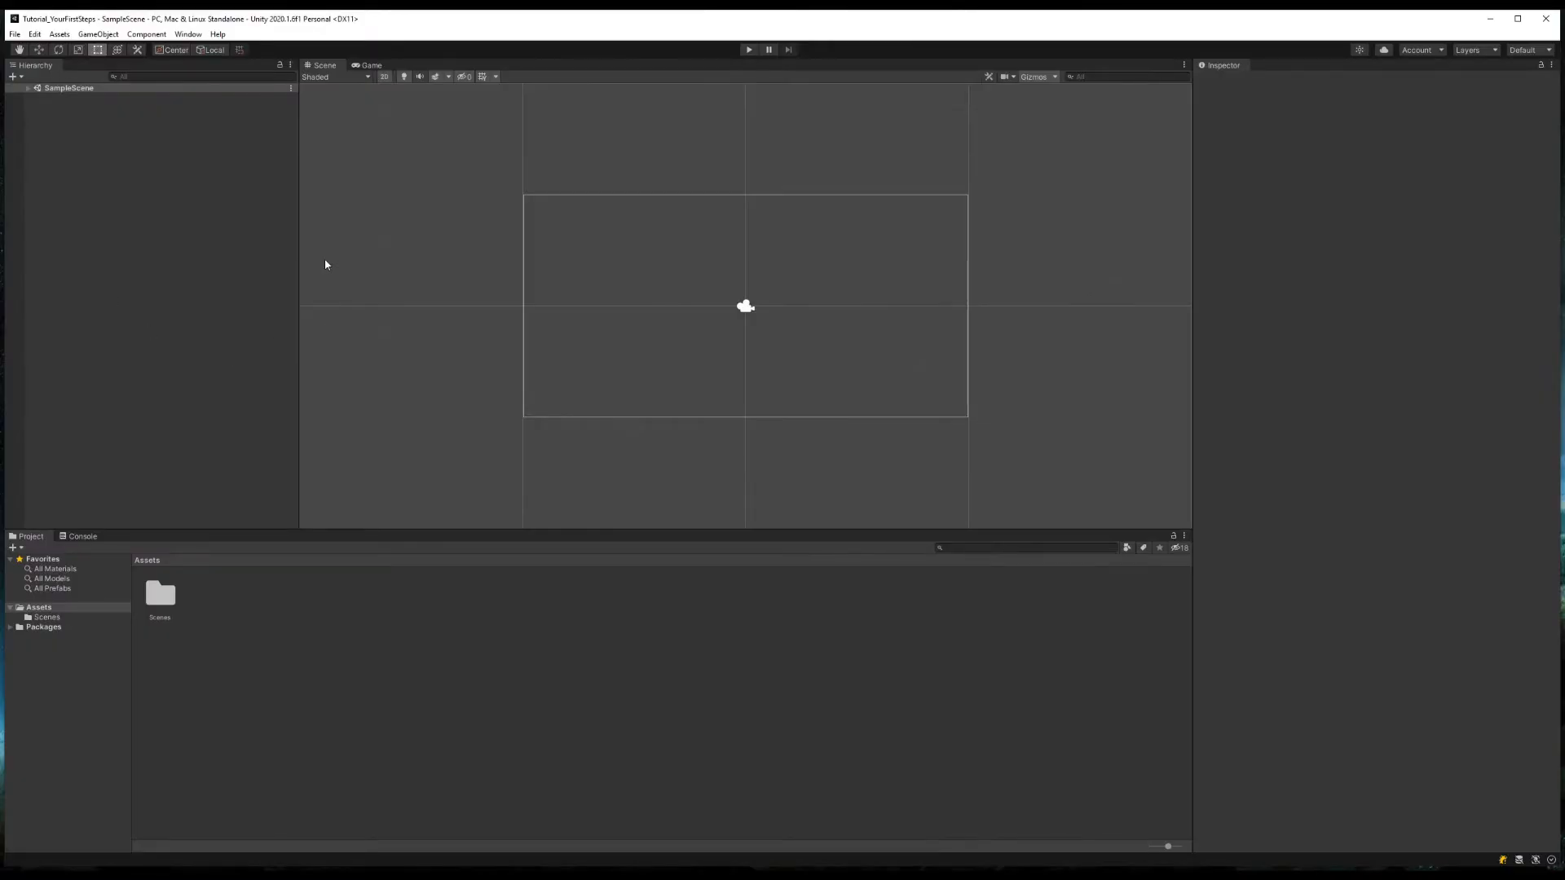
double_click(281, 19)
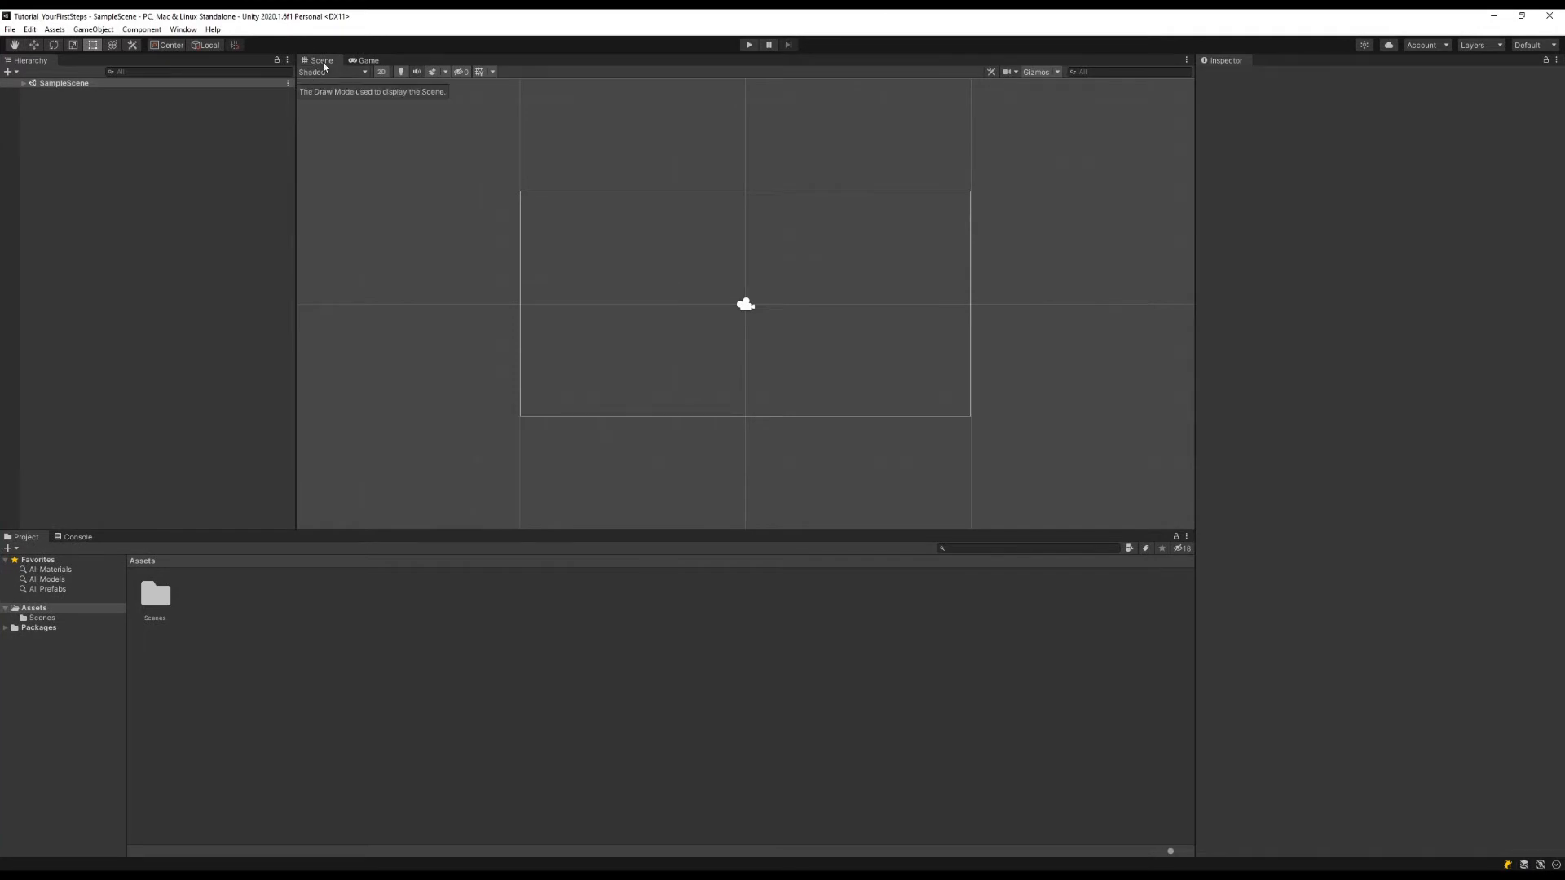
Undock the Game view, dock it back beside the Scene view, and bring the Scene view to the front
drag(359, 61, 753, 267)
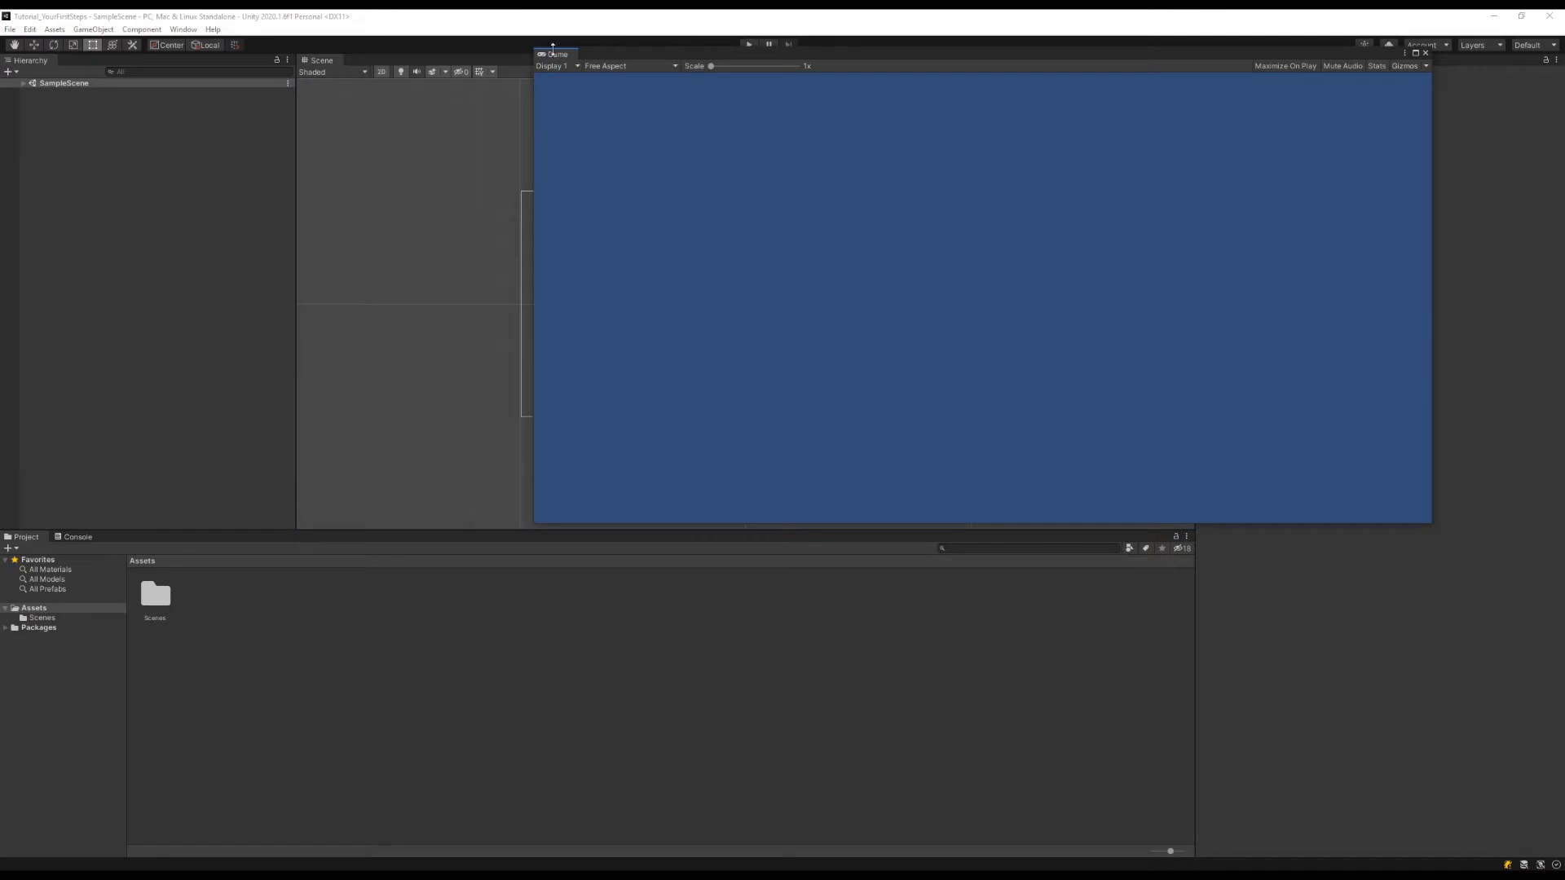
drag(552, 49, 352, 62)
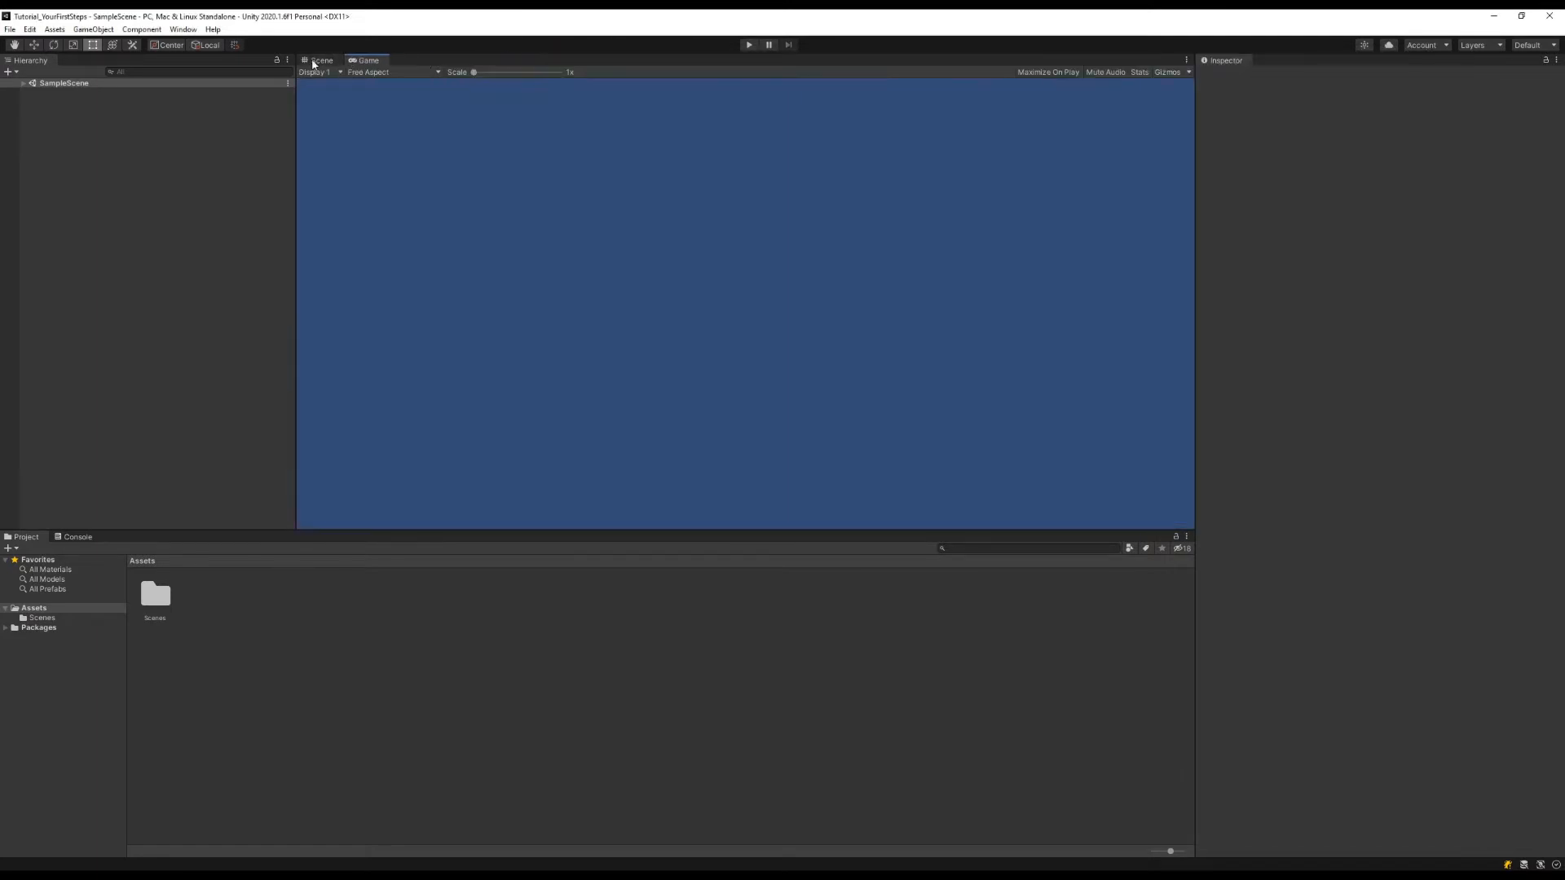
click(317, 60)
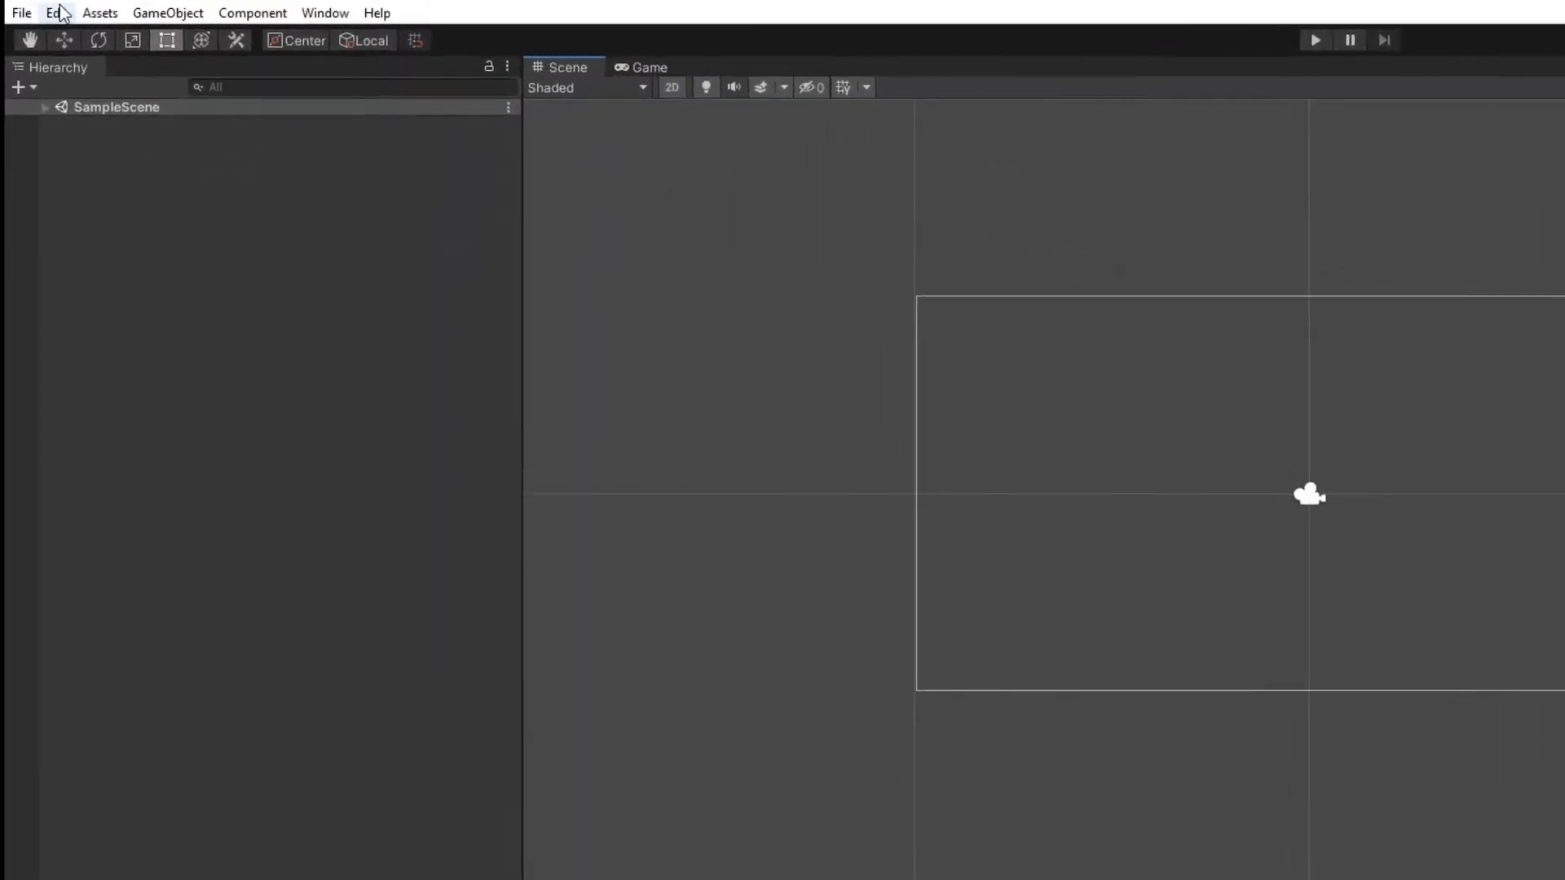
Open the editor preferences and check the available Editor Theme options without changing the theme
click(30, 29)
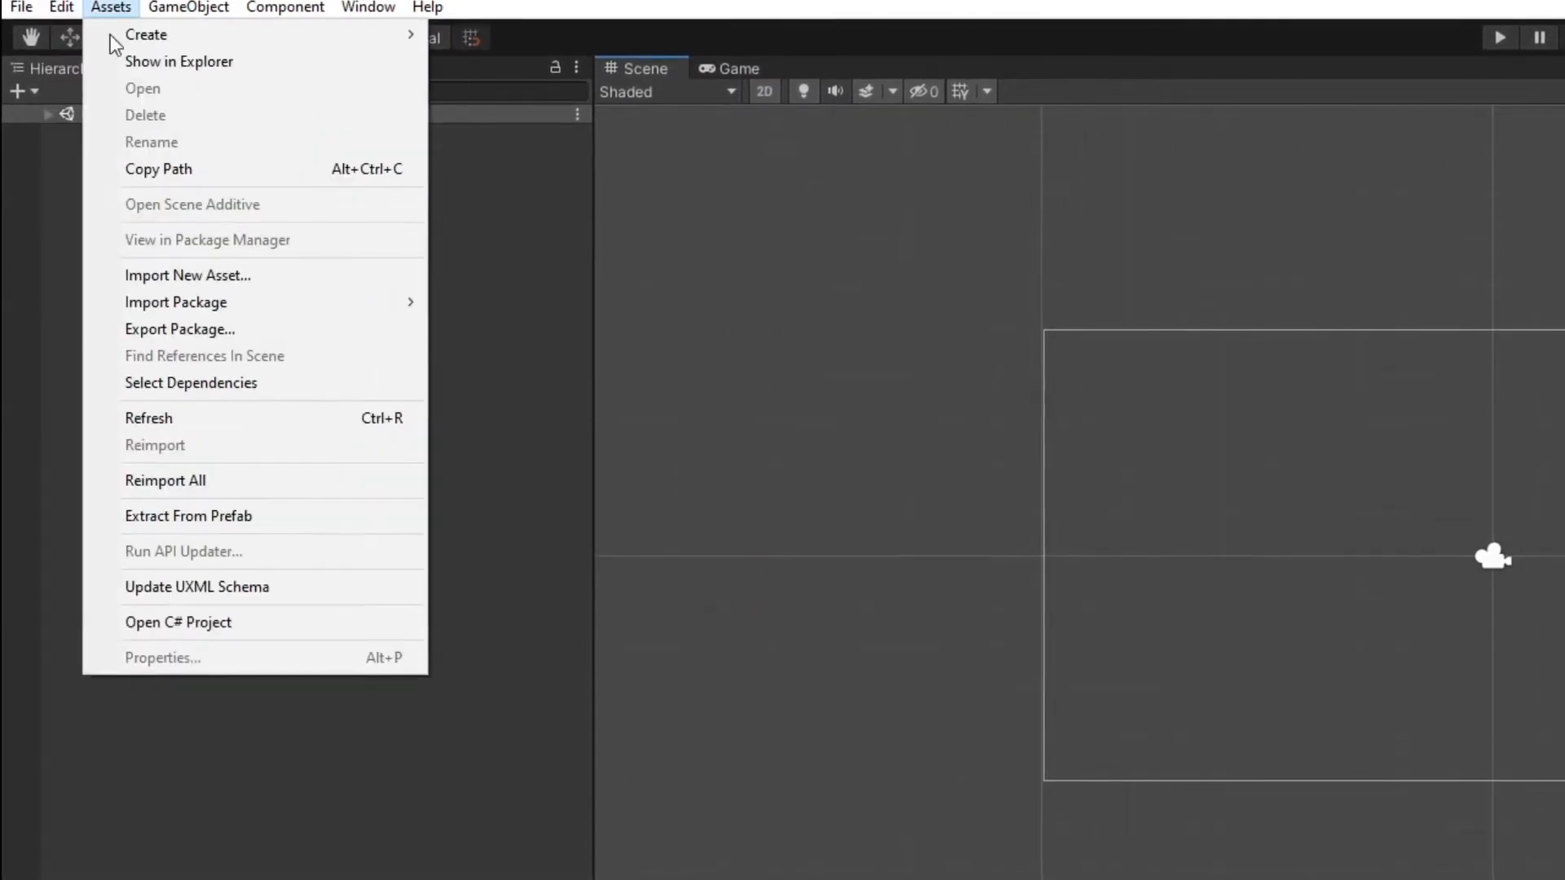
click(183, 748)
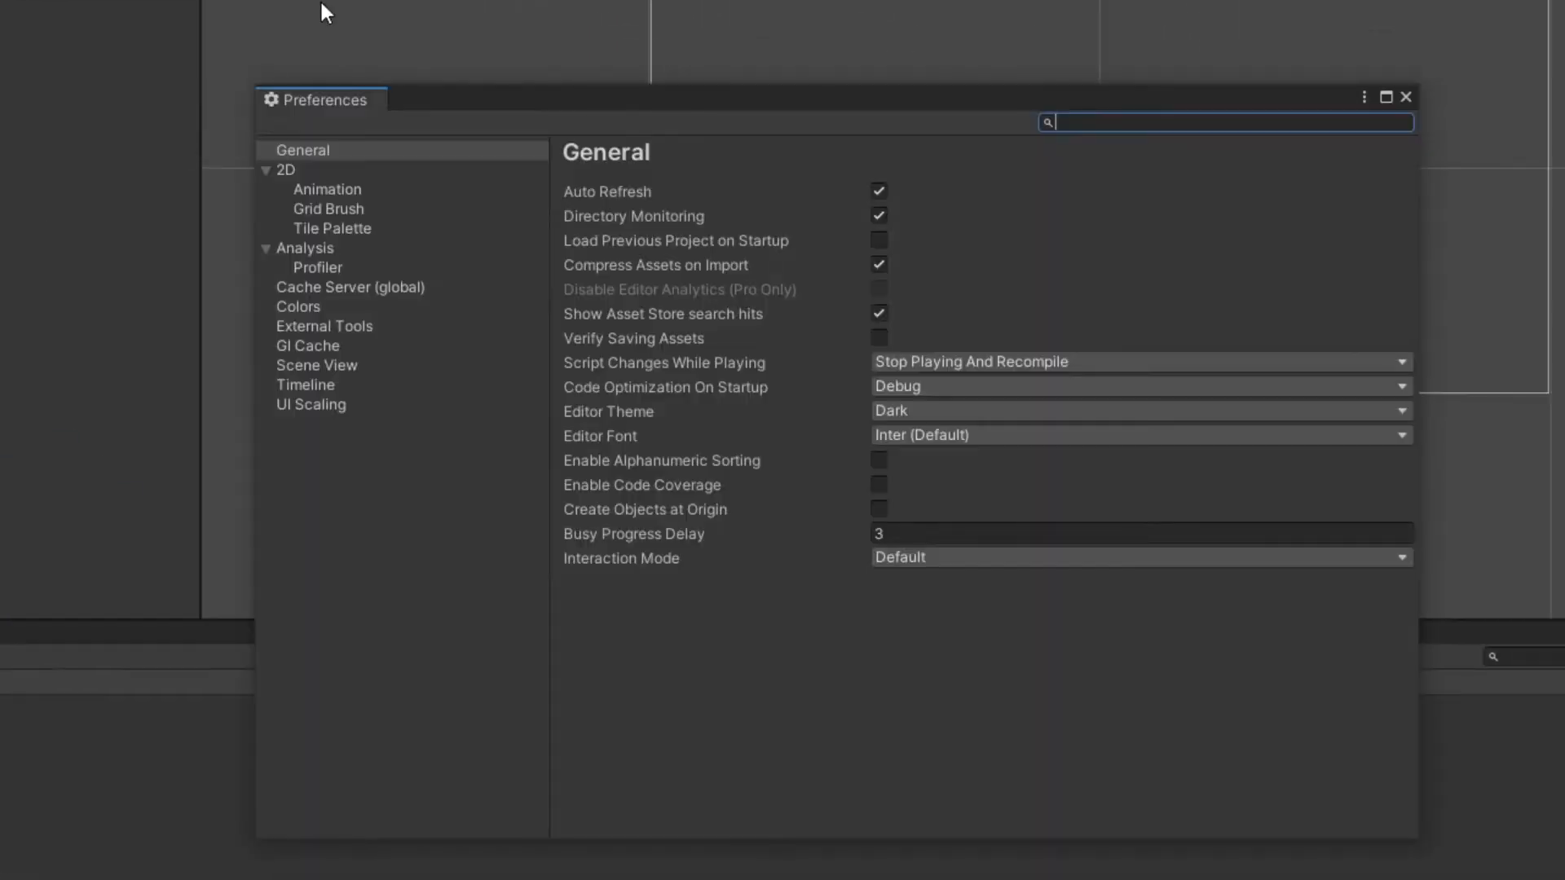
click(903, 413)
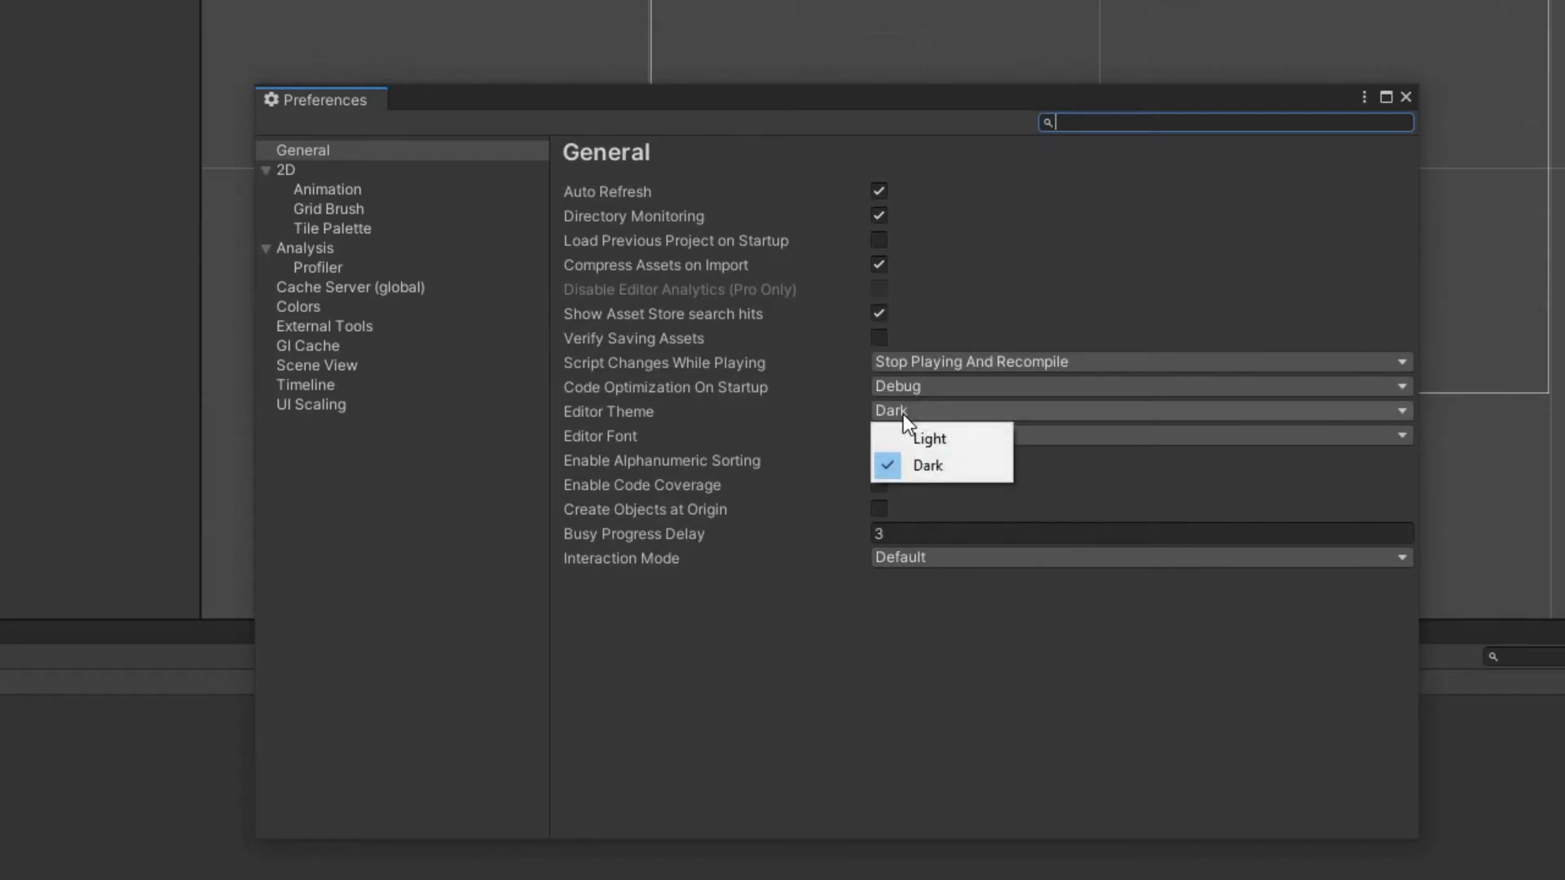
click(903, 413)
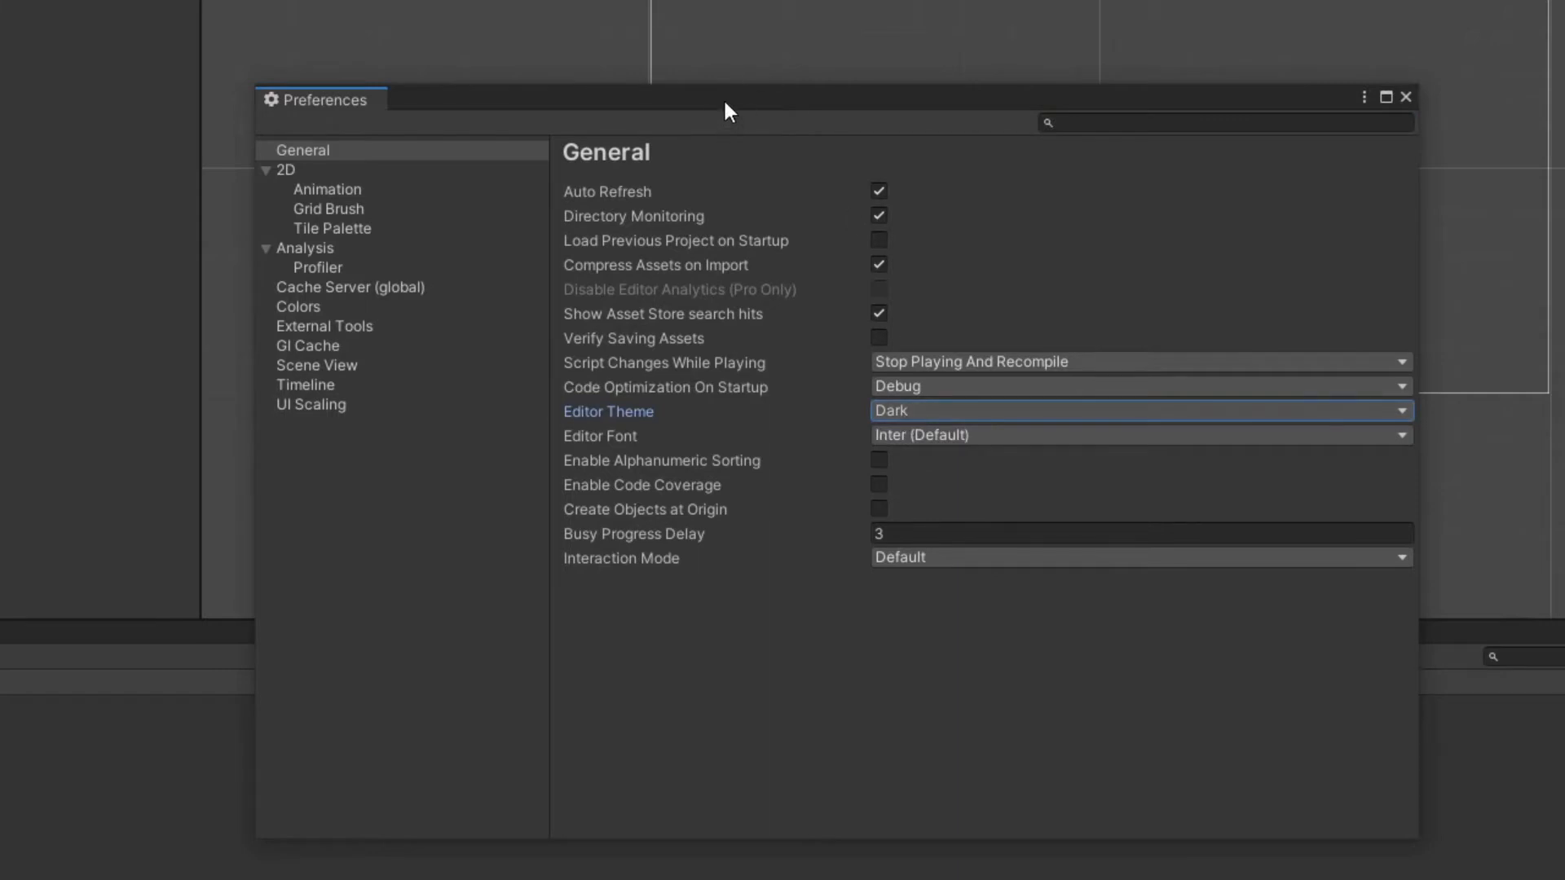
Close the preferences and inspect the DemoScene hierarchy, selecting the Main Camera, Player and Lvl objects in turn
click(1405, 96)
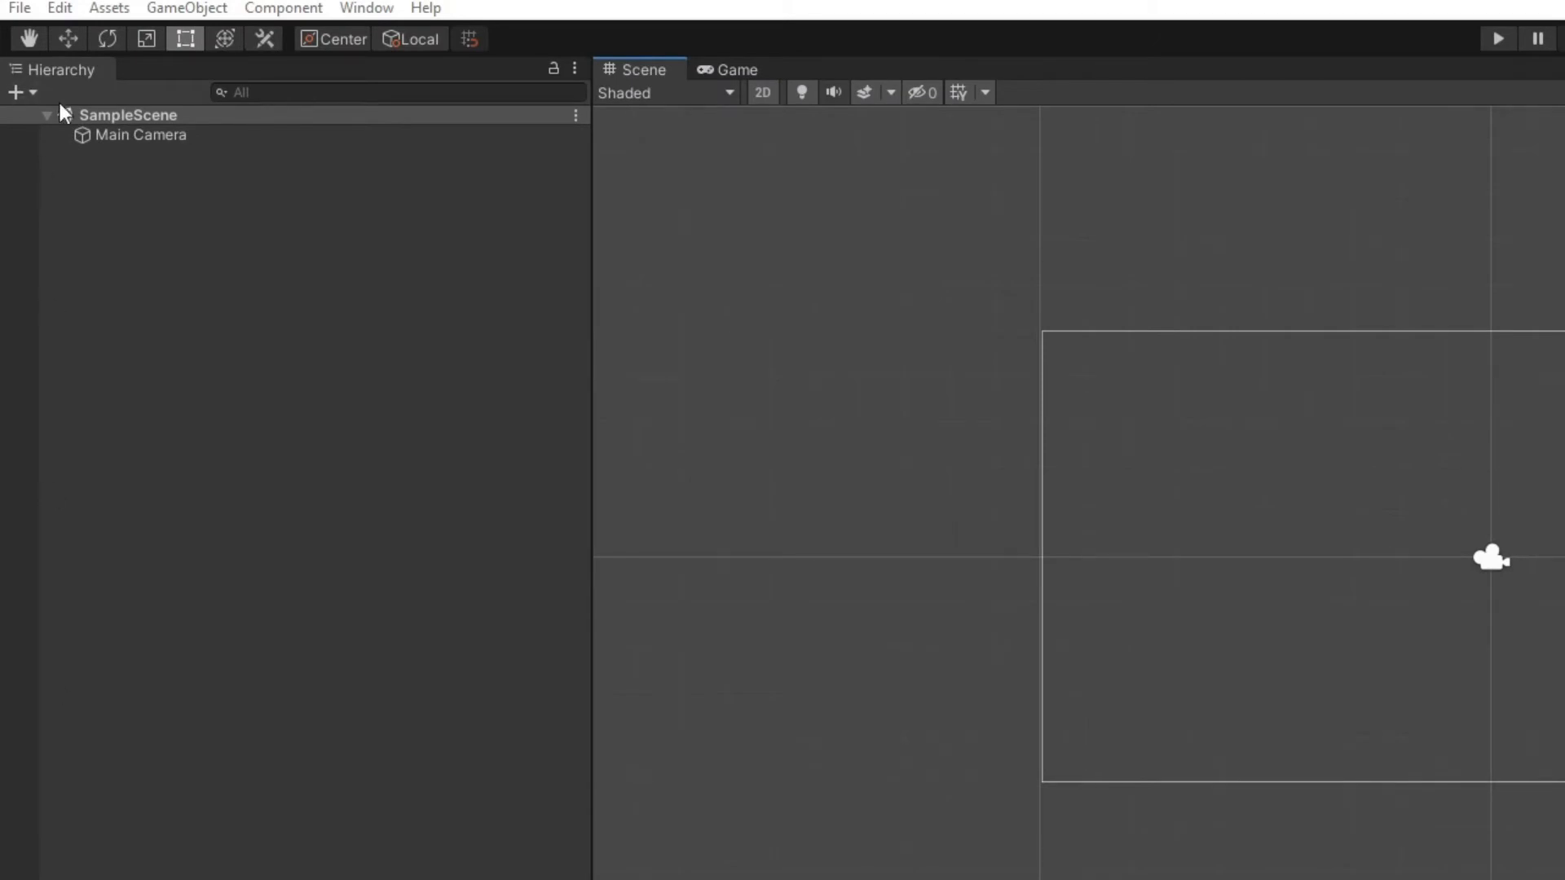
click(97, 134)
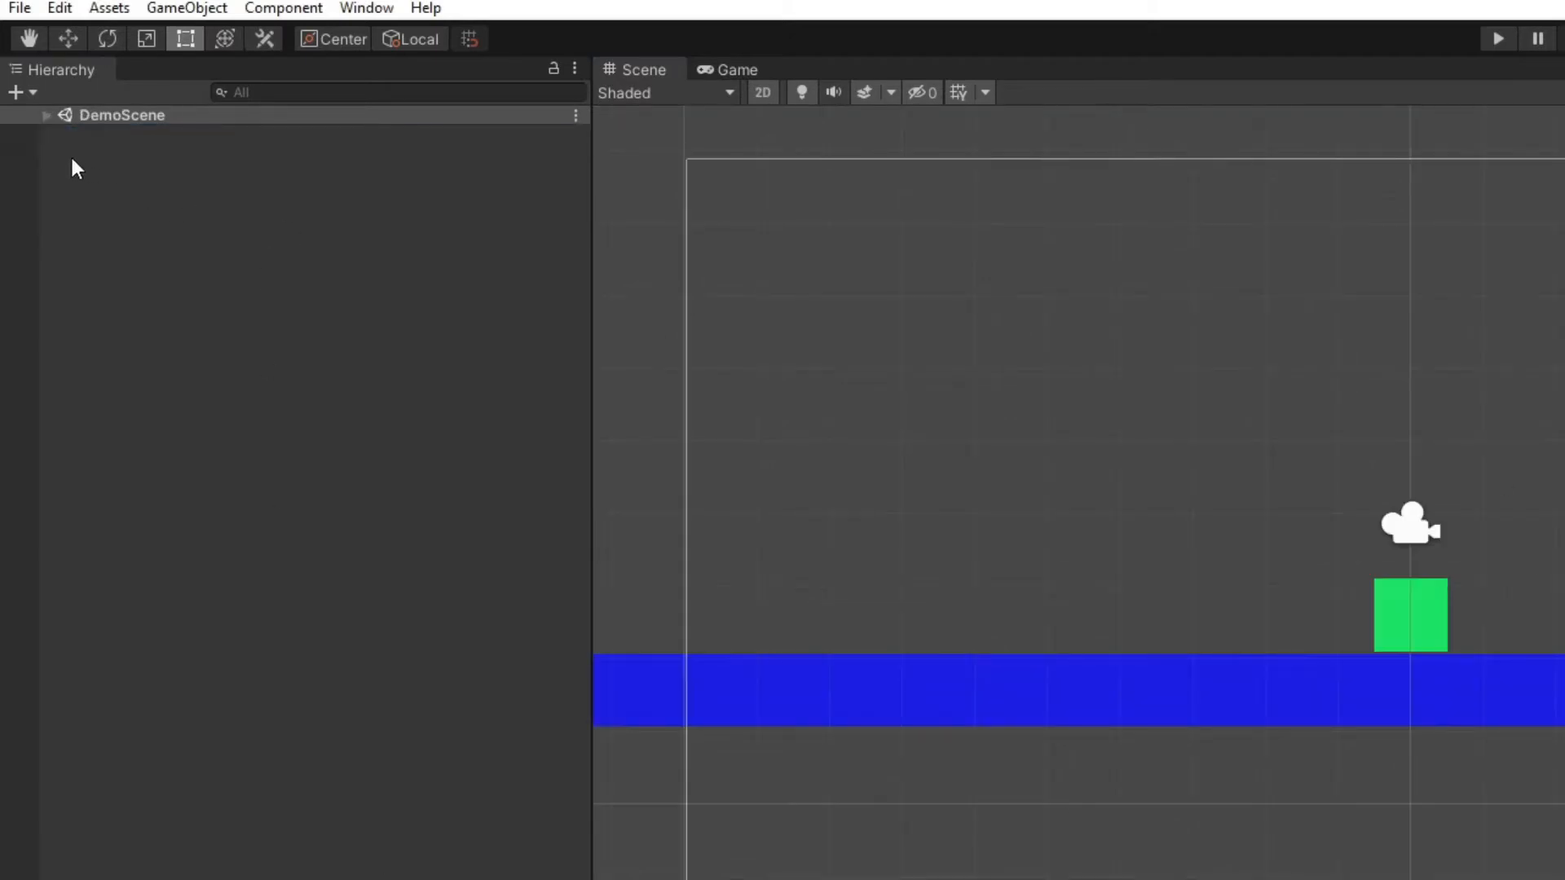
click(42, 118)
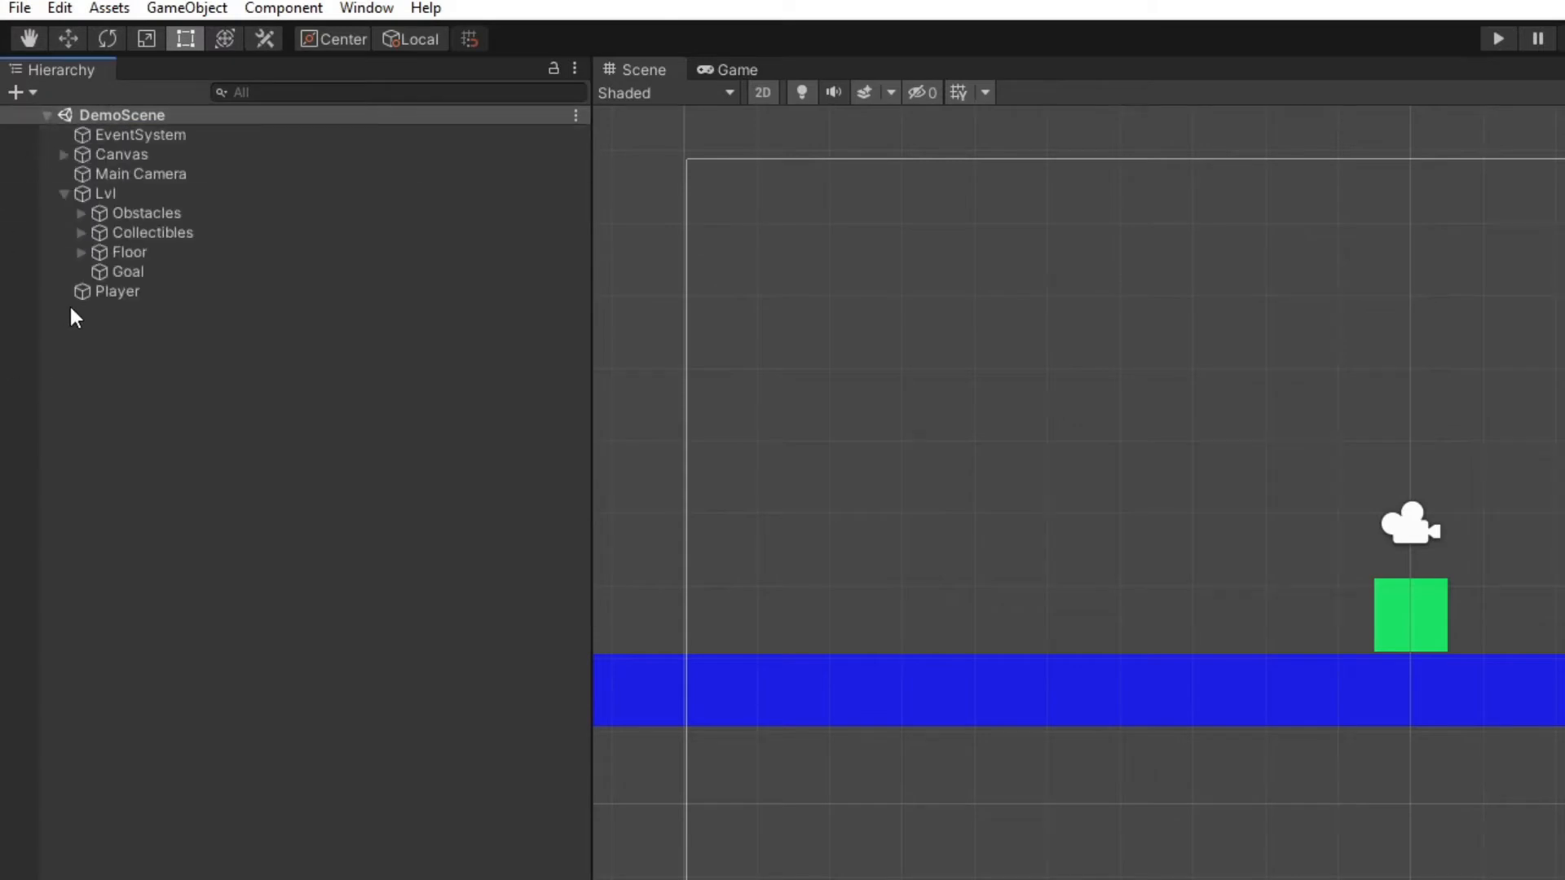
click(153, 172)
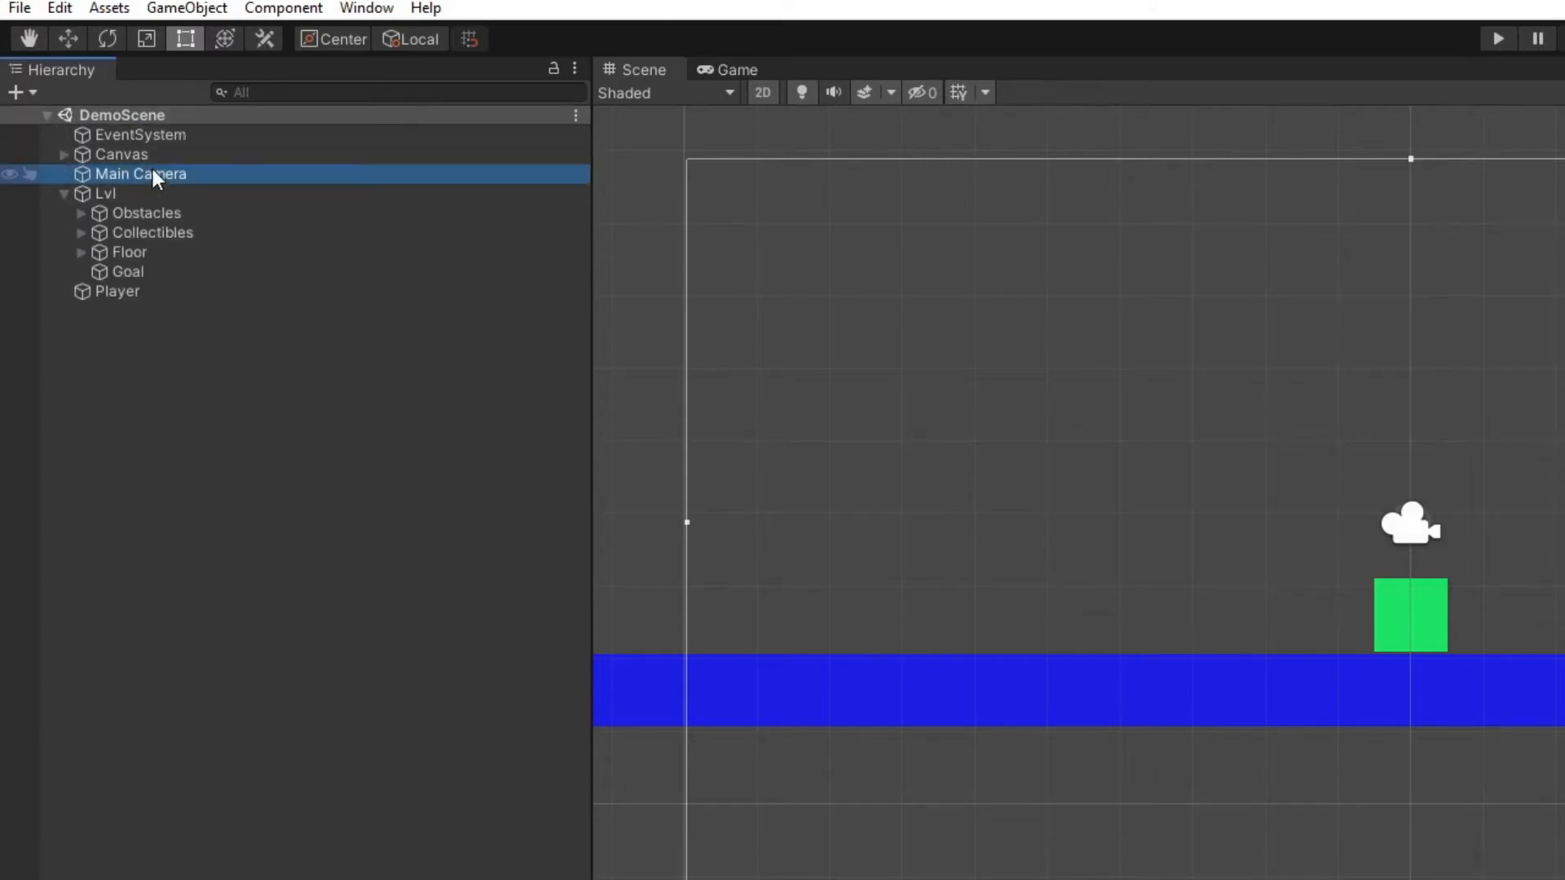
click(135, 294)
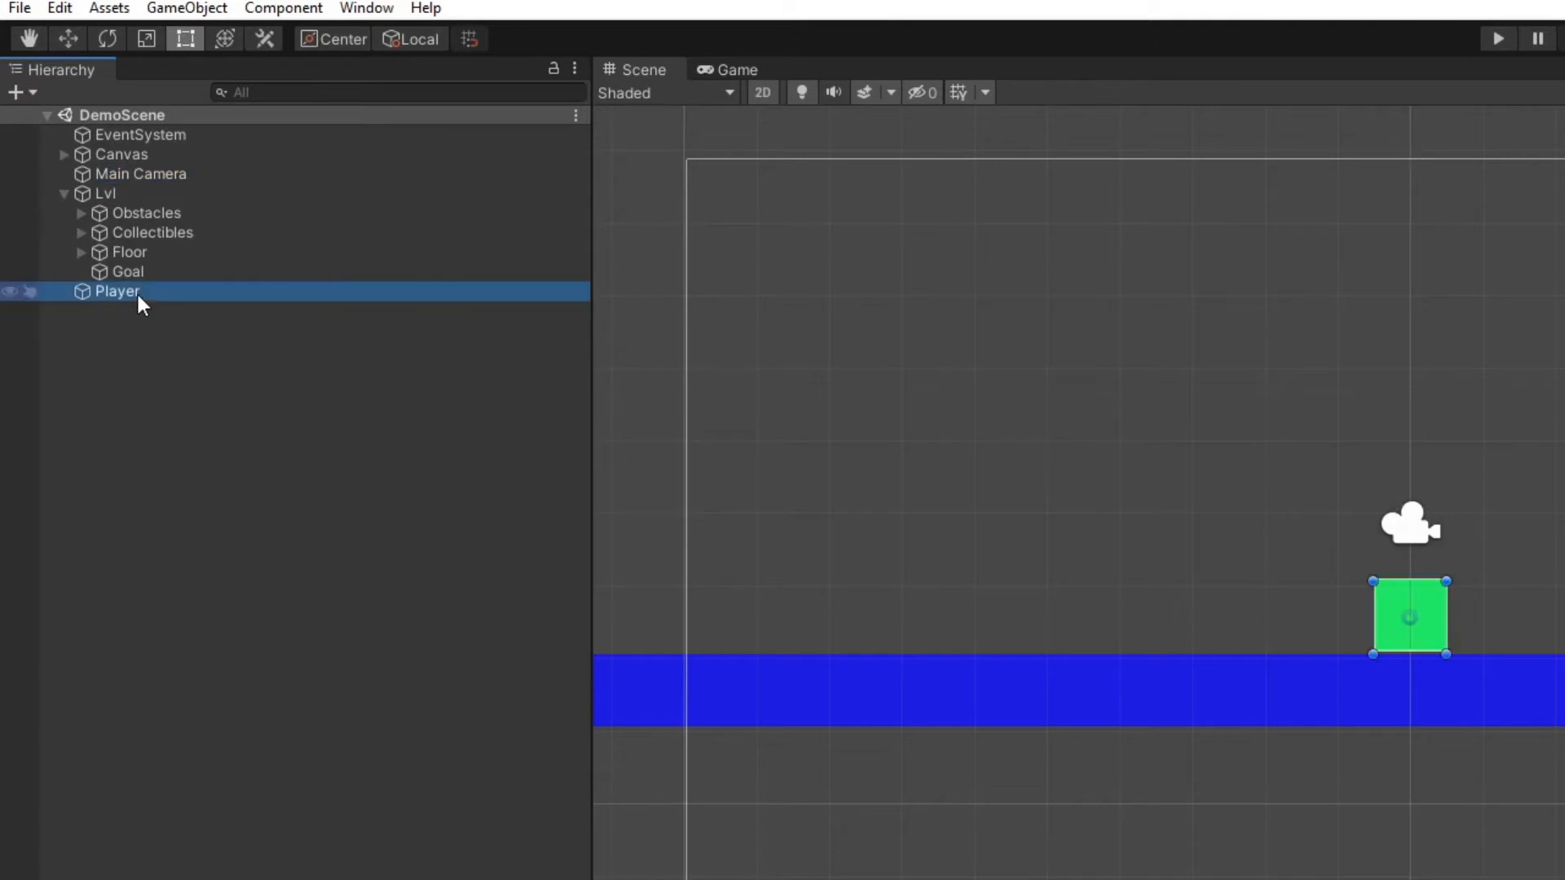
click(150, 196)
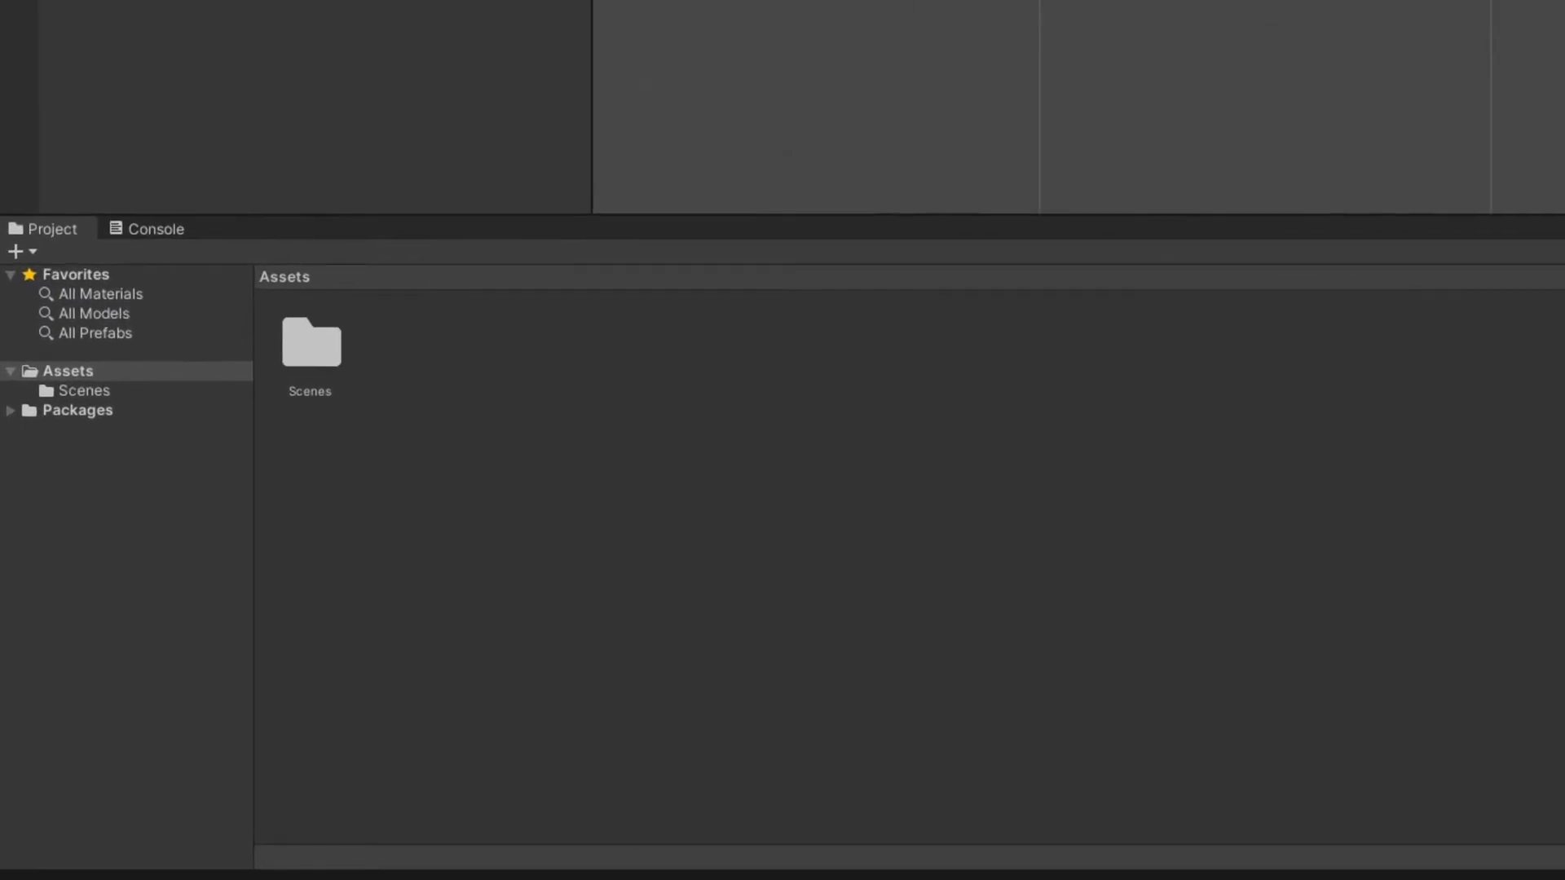
Look over the project's asset folders, selecting Scenes, Scripts, Sprites, Prefabs and Animation in turn
click(812, 522)
click(527, 811)
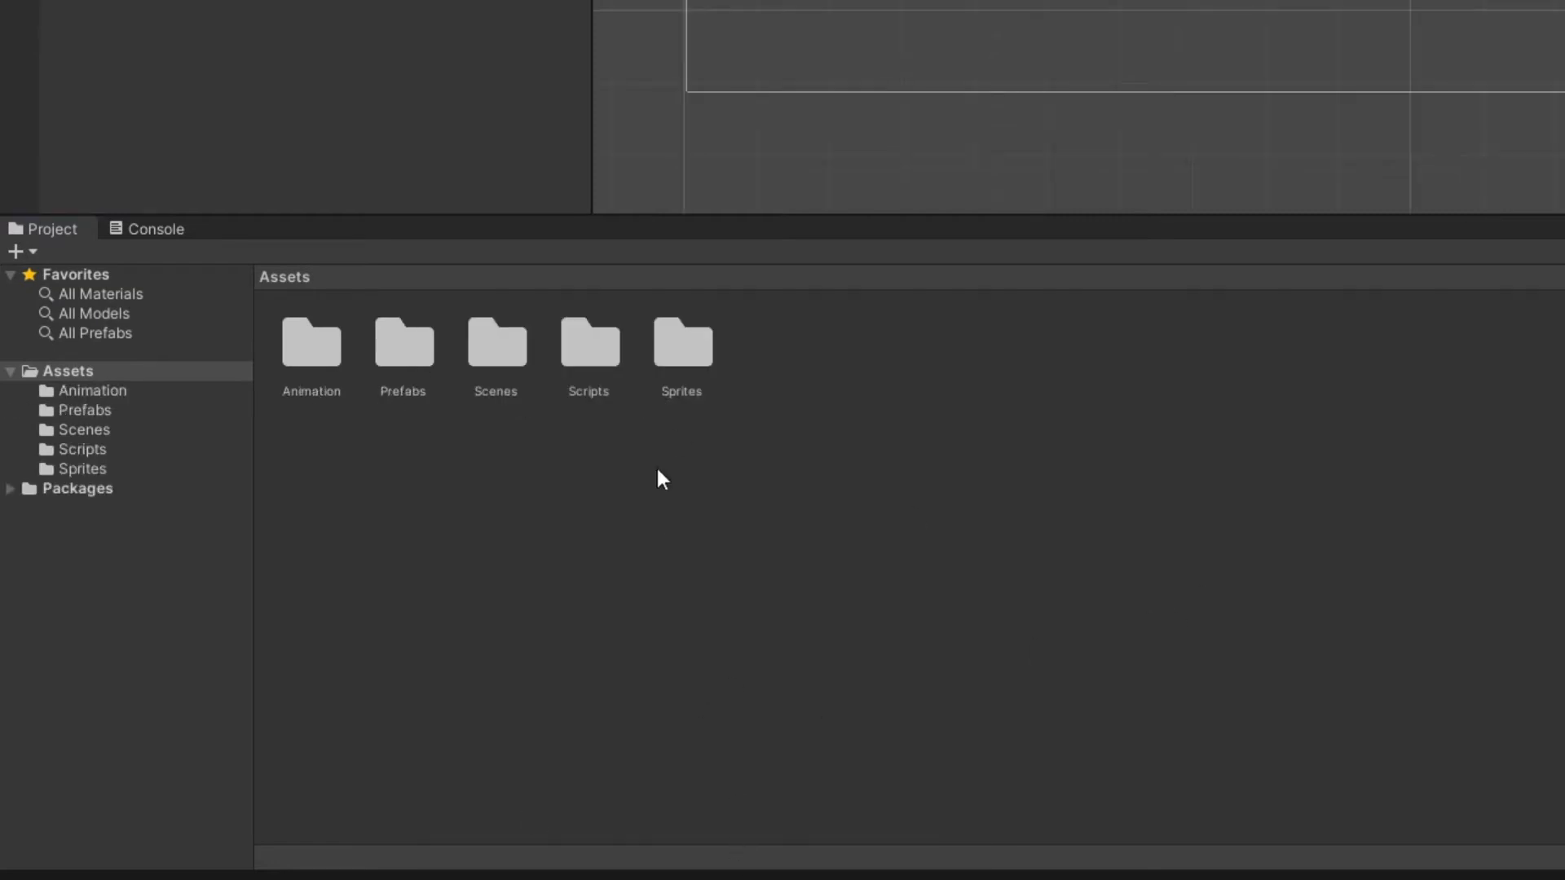
click(513, 366)
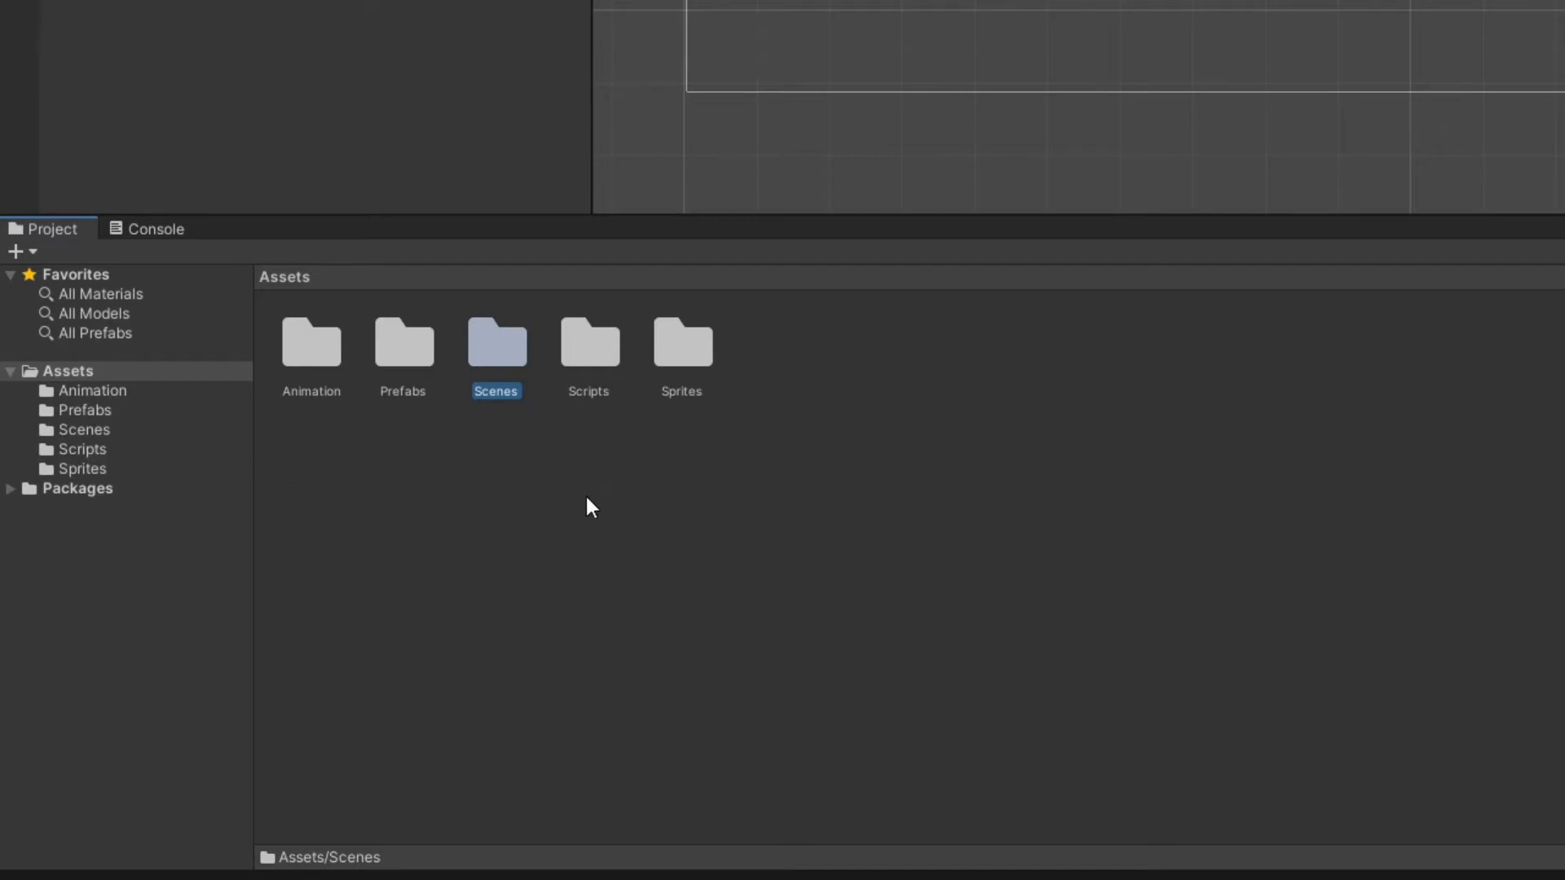
click(597, 362)
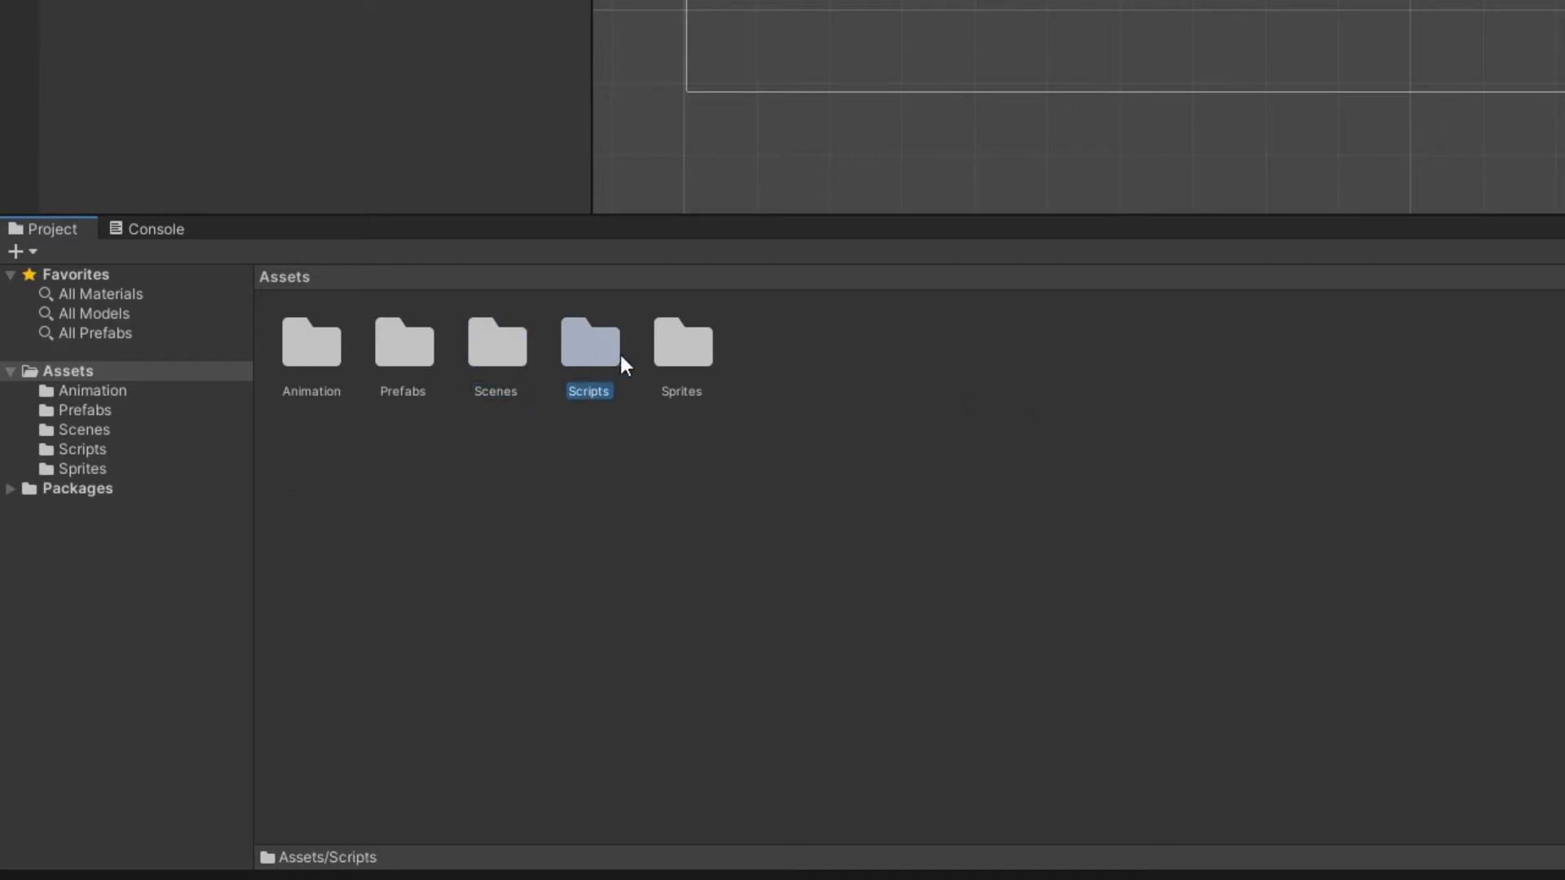
click(667, 350)
click(432, 352)
click(326, 367)
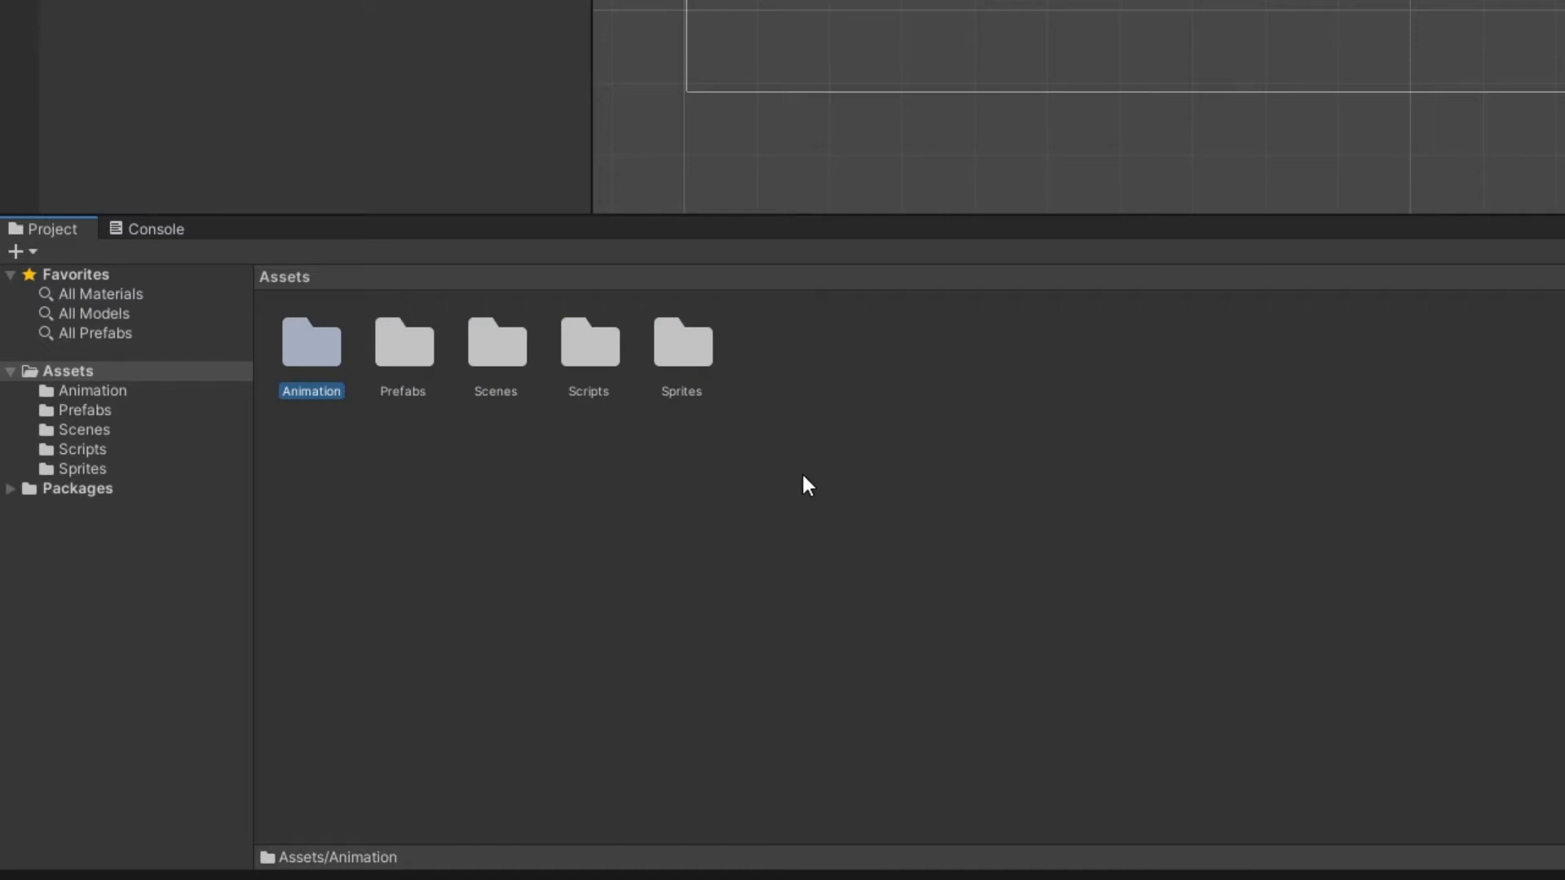
click(748, 475)
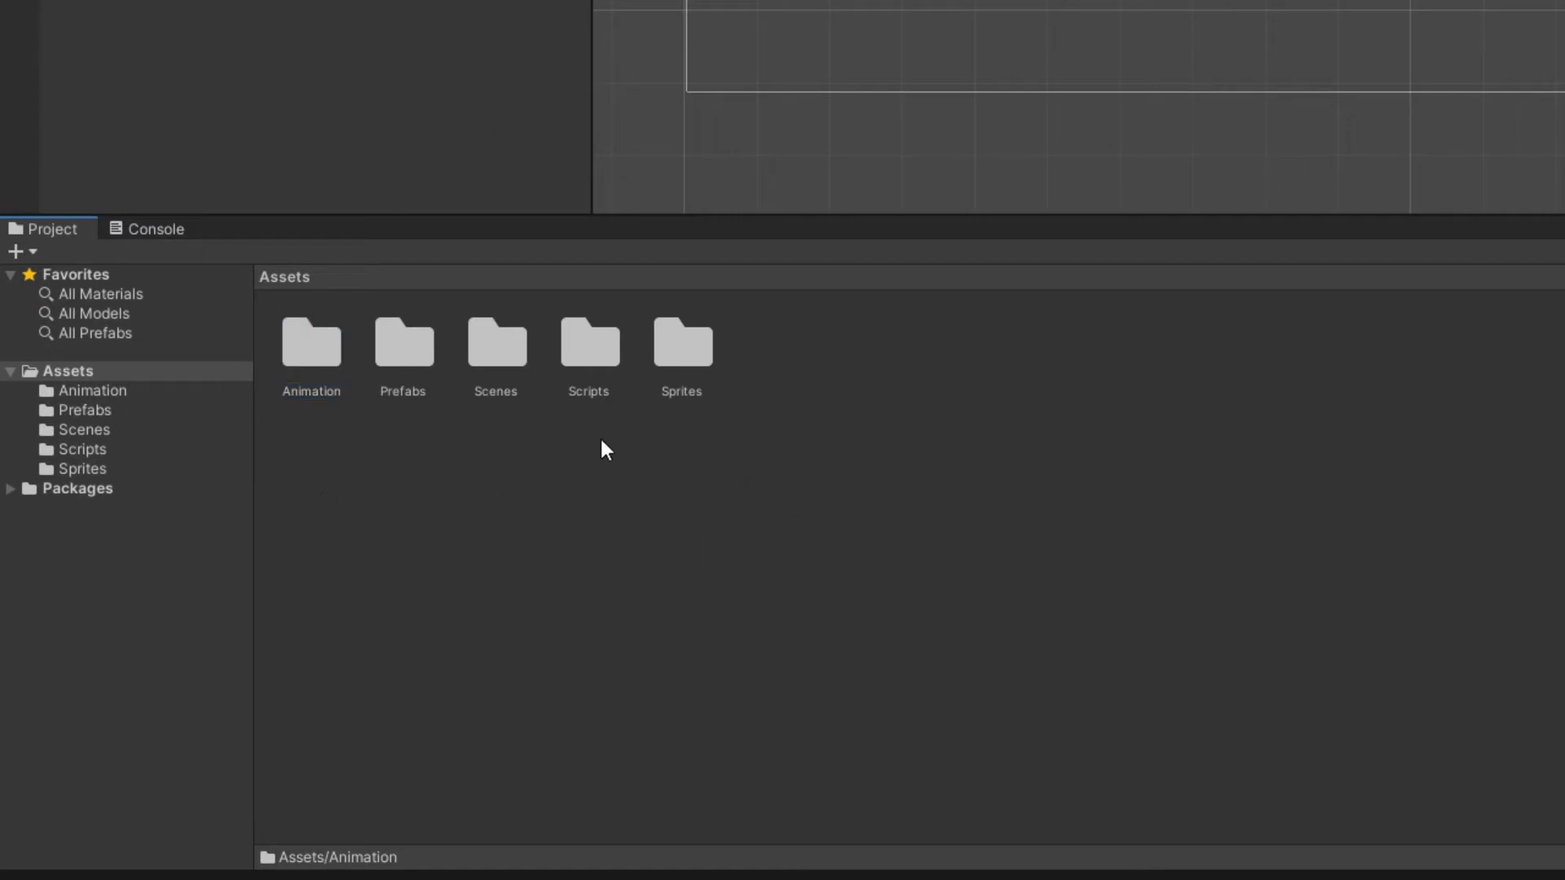
Open the Scripts folder to view its scripts, check the Console, and return to the Project window
double_click(590, 357)
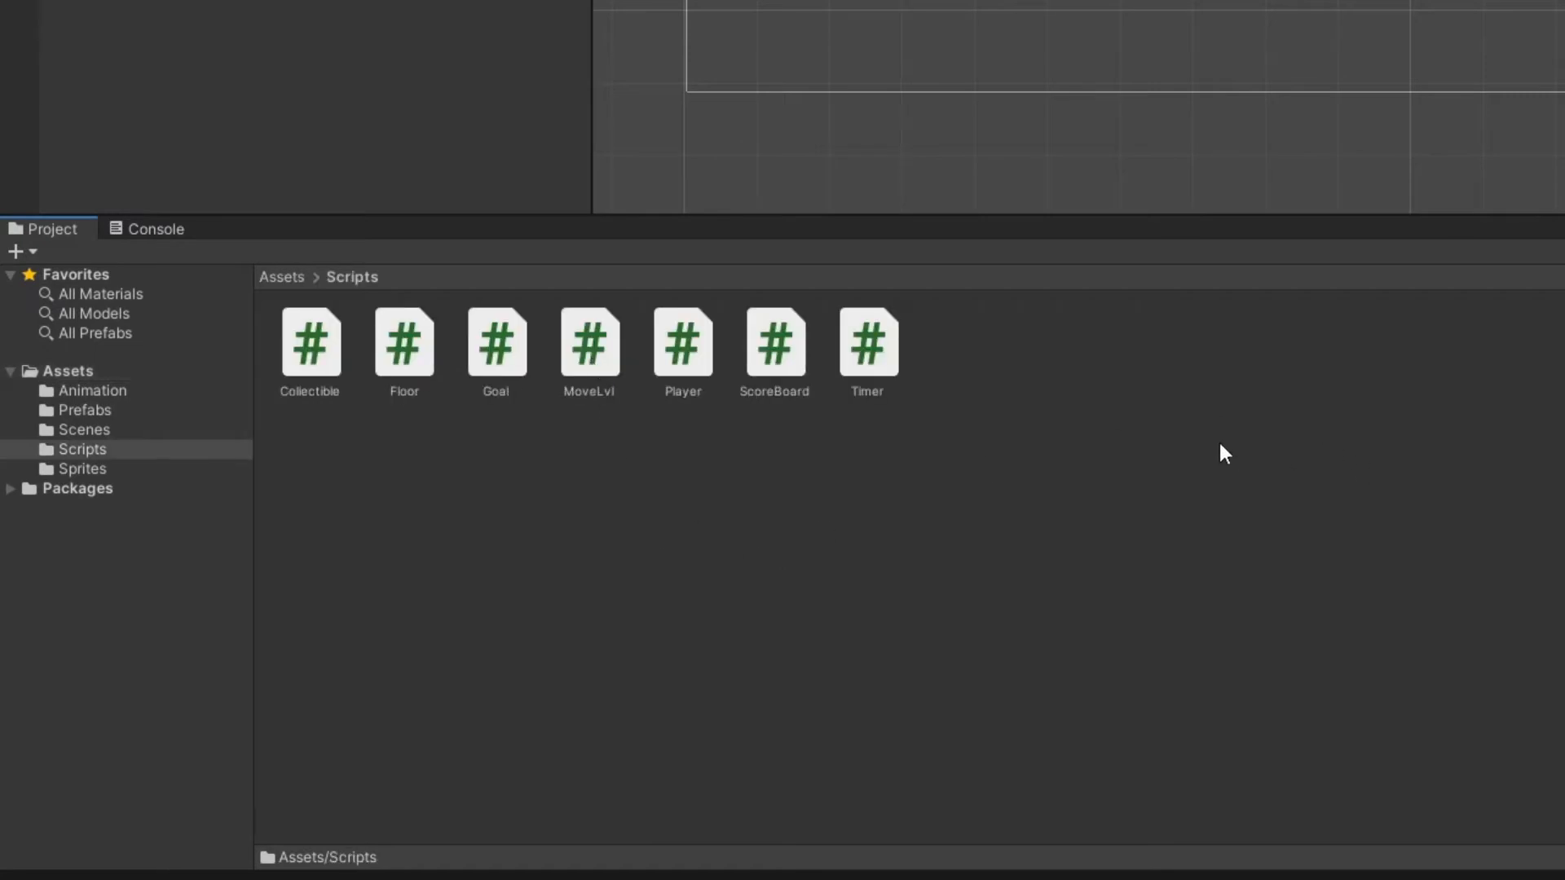
click(155, 231)
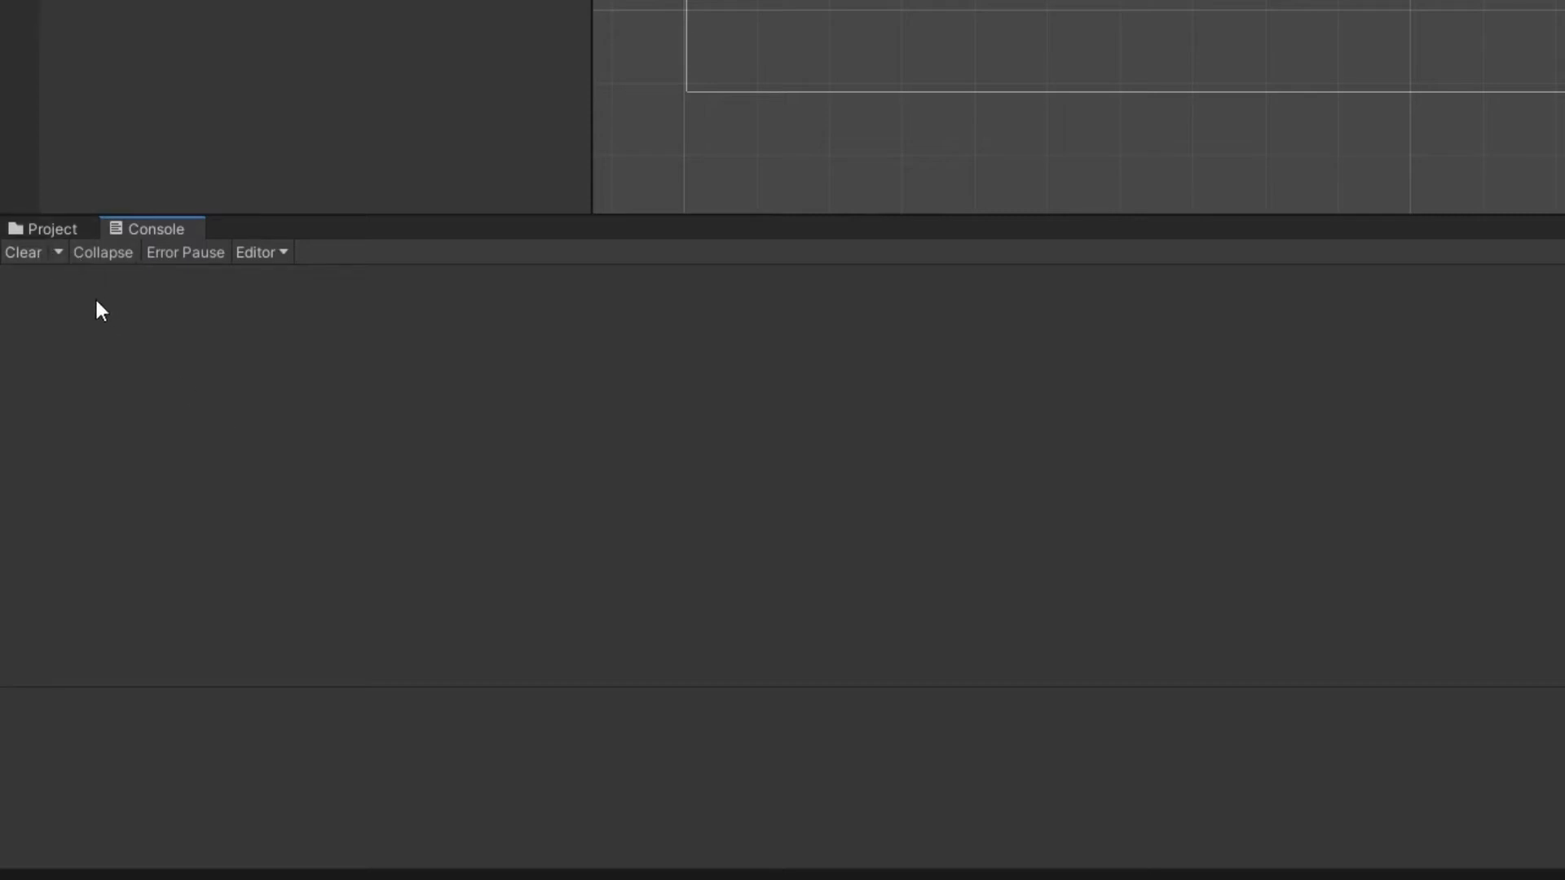
click(60, 232)
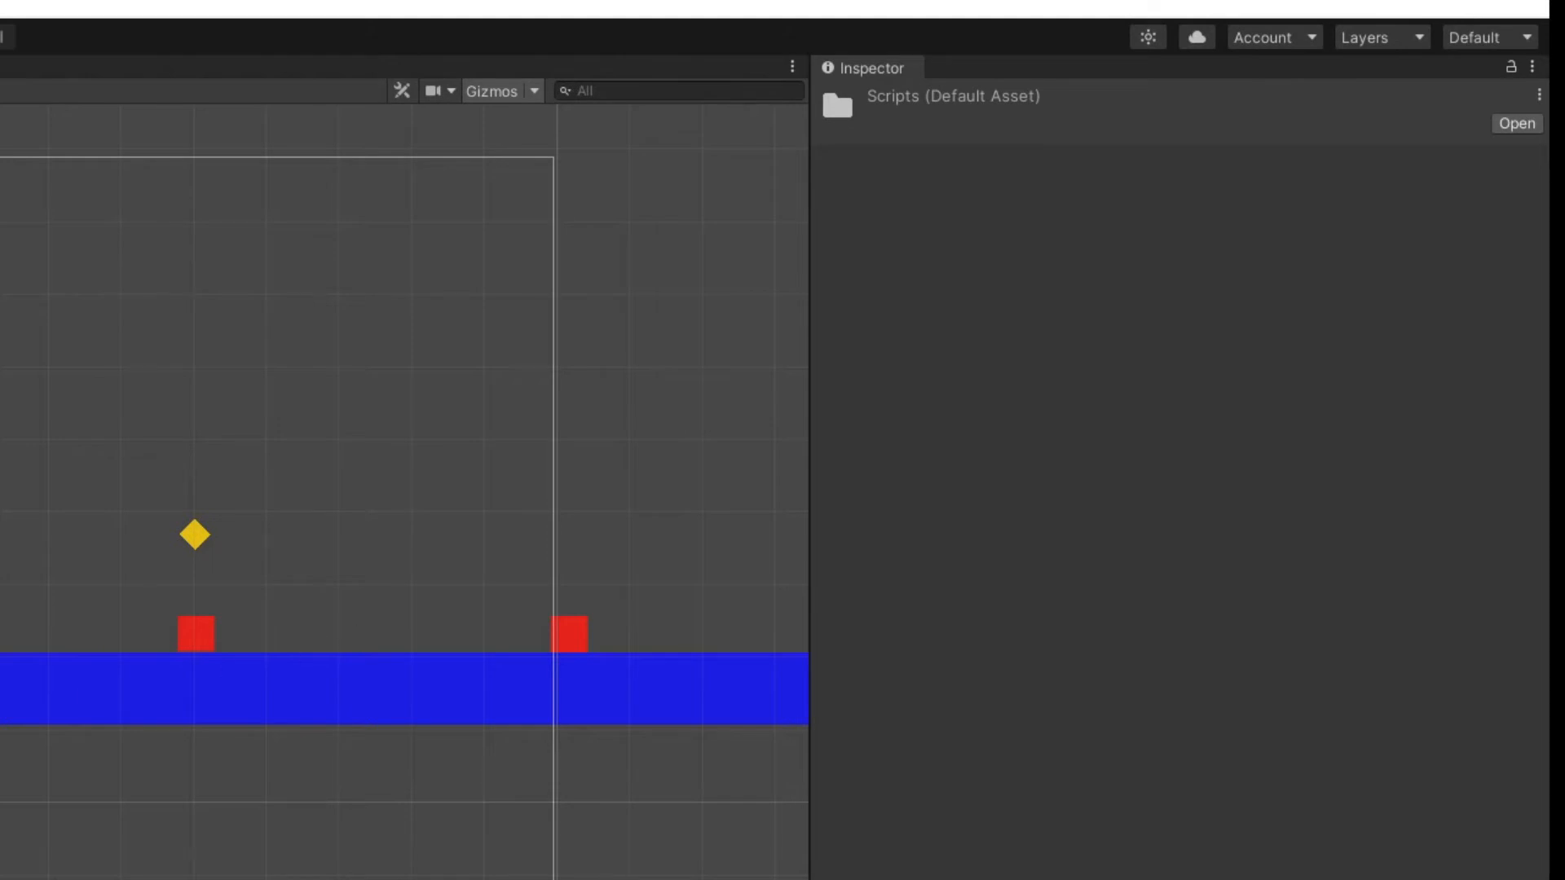
Set the Main Camera's background color to black, hexadecimal 000000 with alpha 0, and close the color picker
key(Down)
click(1500, 123)
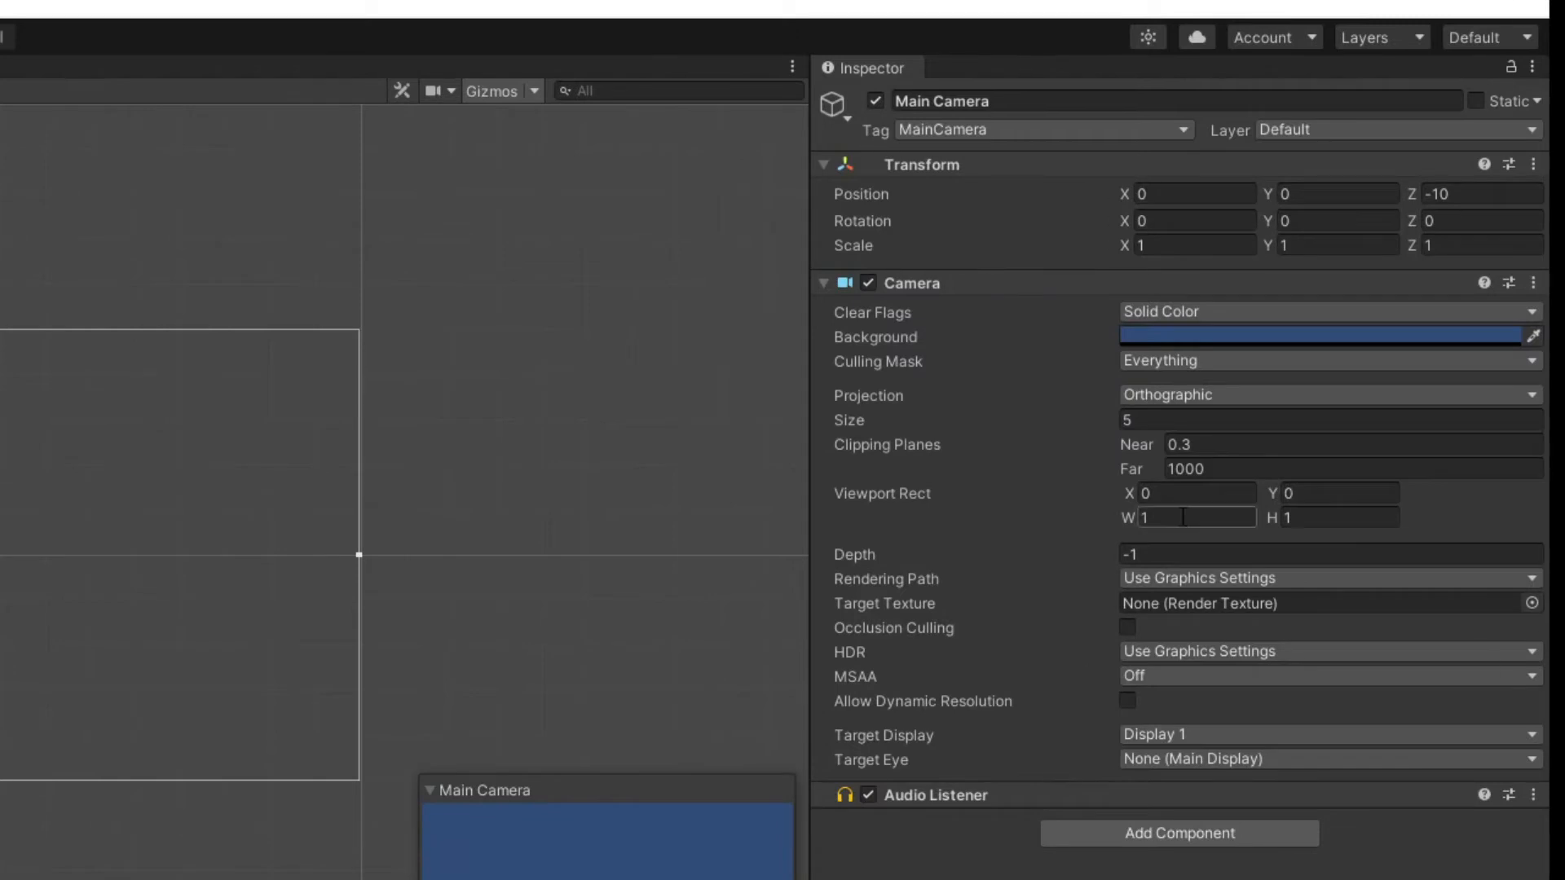
click(1203, 336)
drag(1337, 526, 1162, 737)
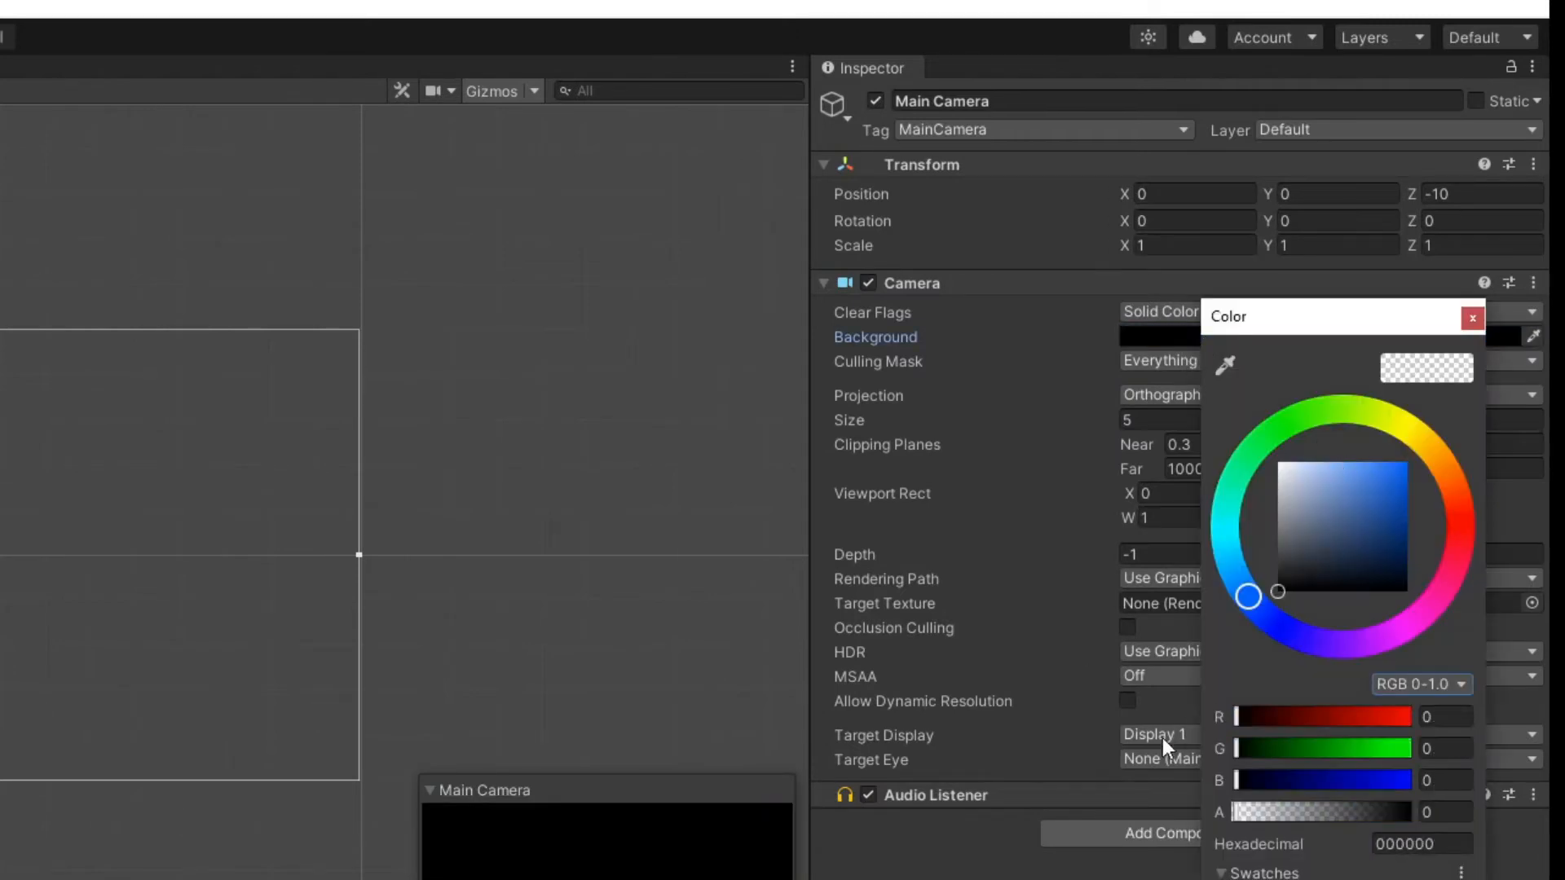
click(1469, 317)
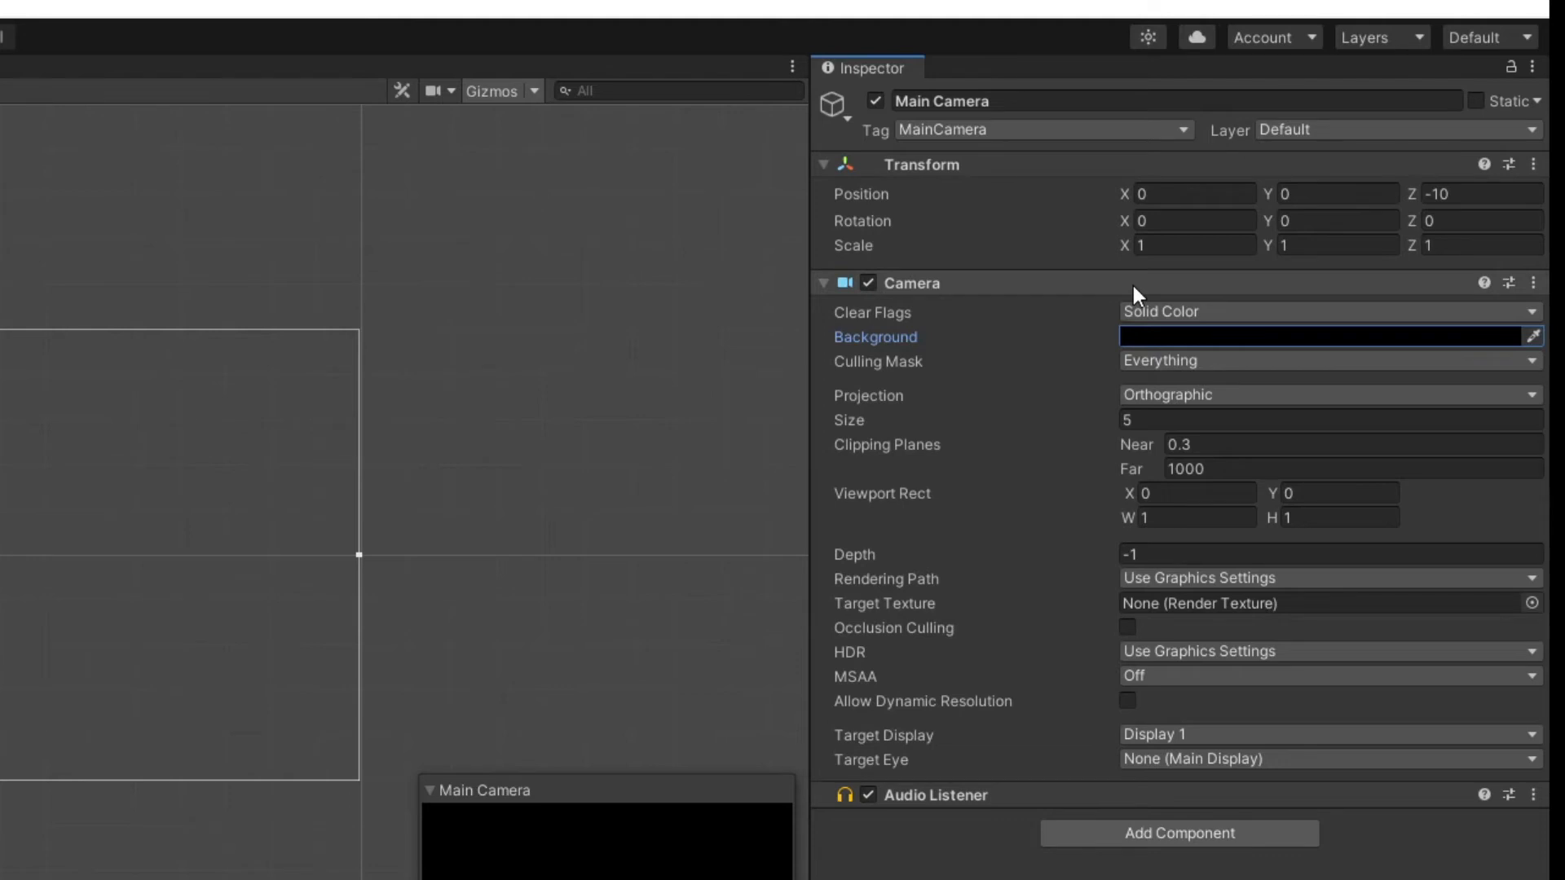
Examine the demo level in the Scene view from the player's start across the obstacles and collectibles to the goal
mouse_move(967, 306)
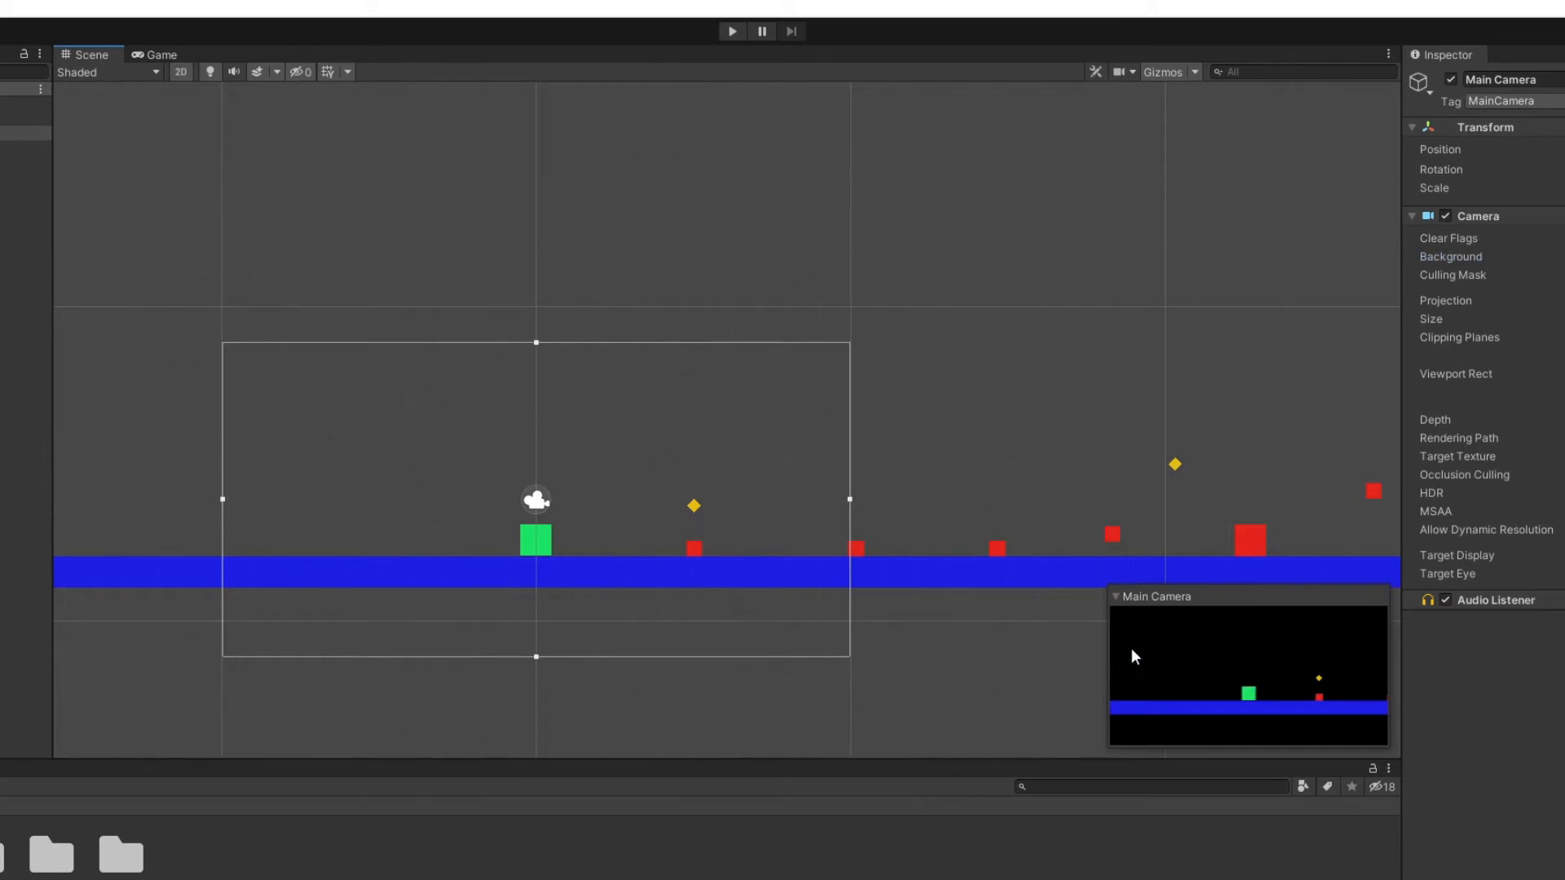
middle_drag(576, 538, 541, 442)
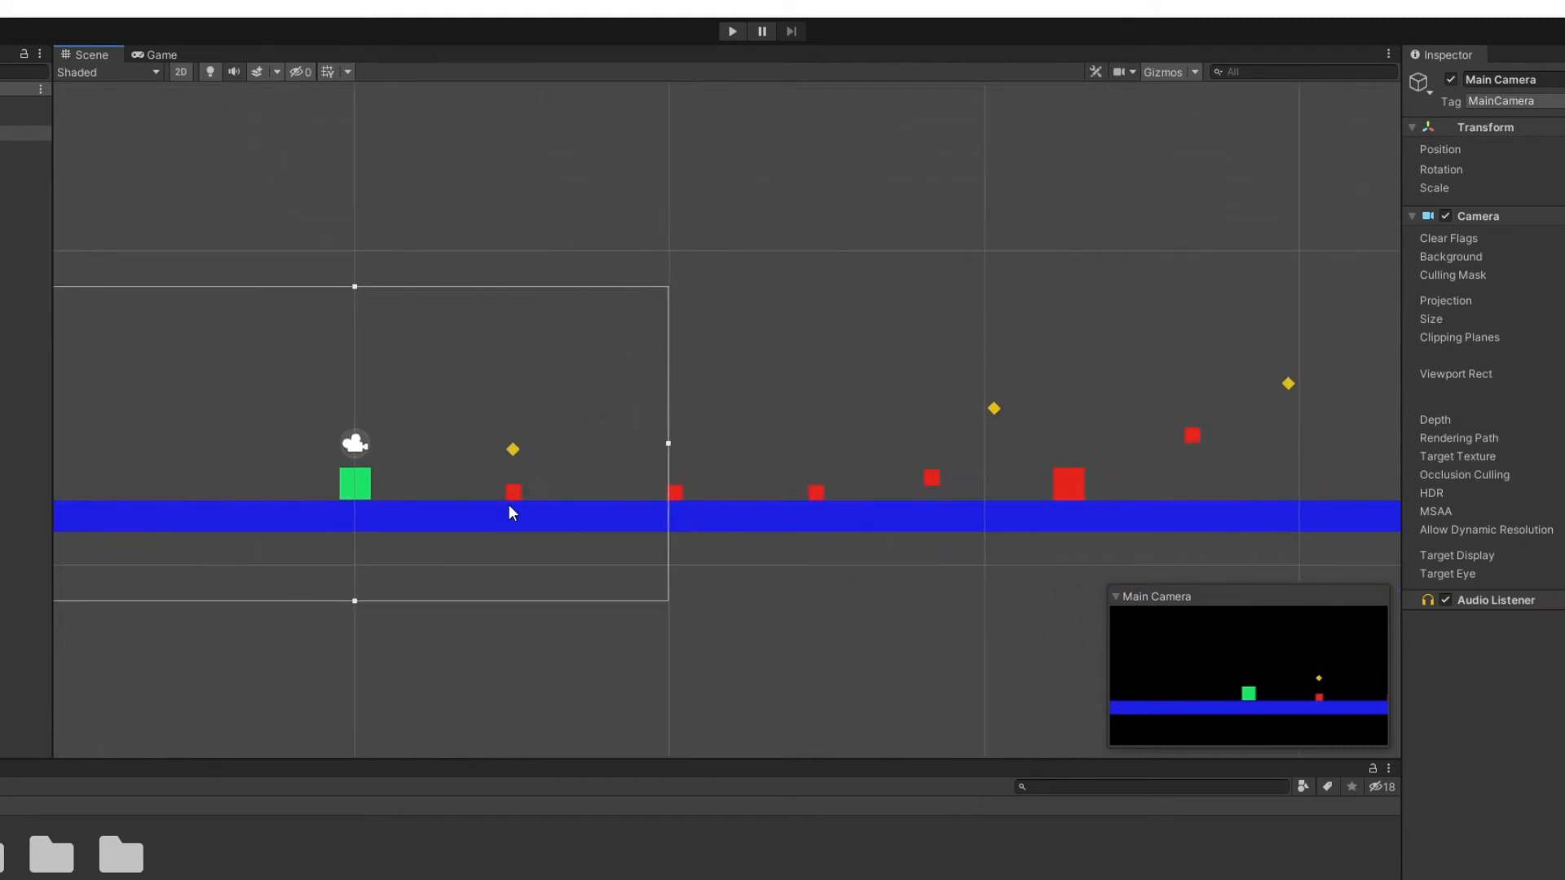
middle_drag(1003, 431, 763, 440)
middle_drag(1023, 380, 556, 414)
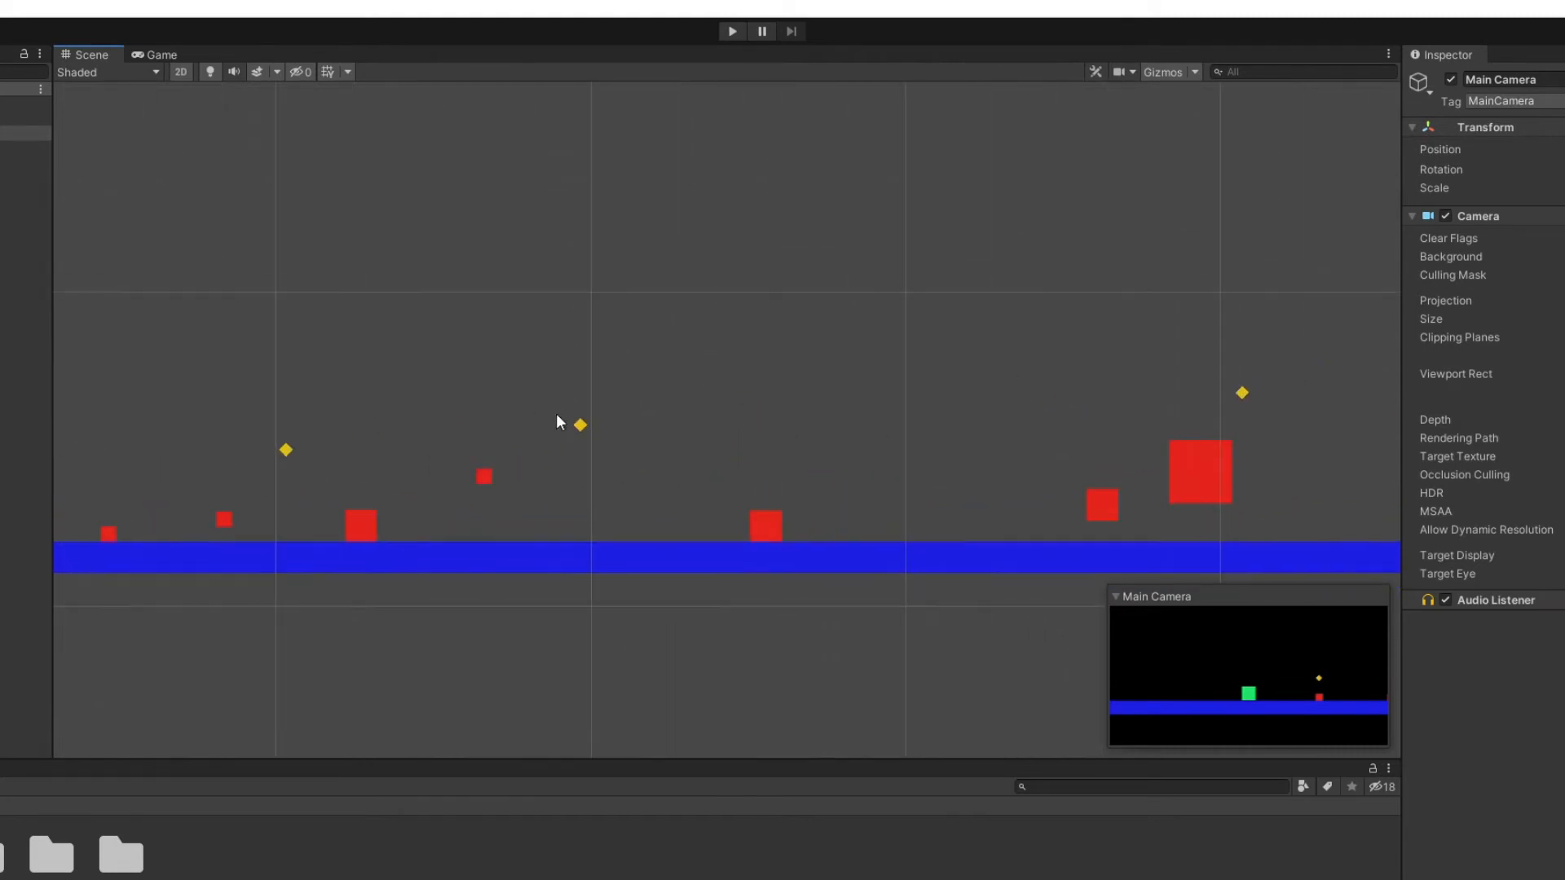
middle_drag(1235, 412, 571, 392)
middle_drag(1130, 384, 410, 410)
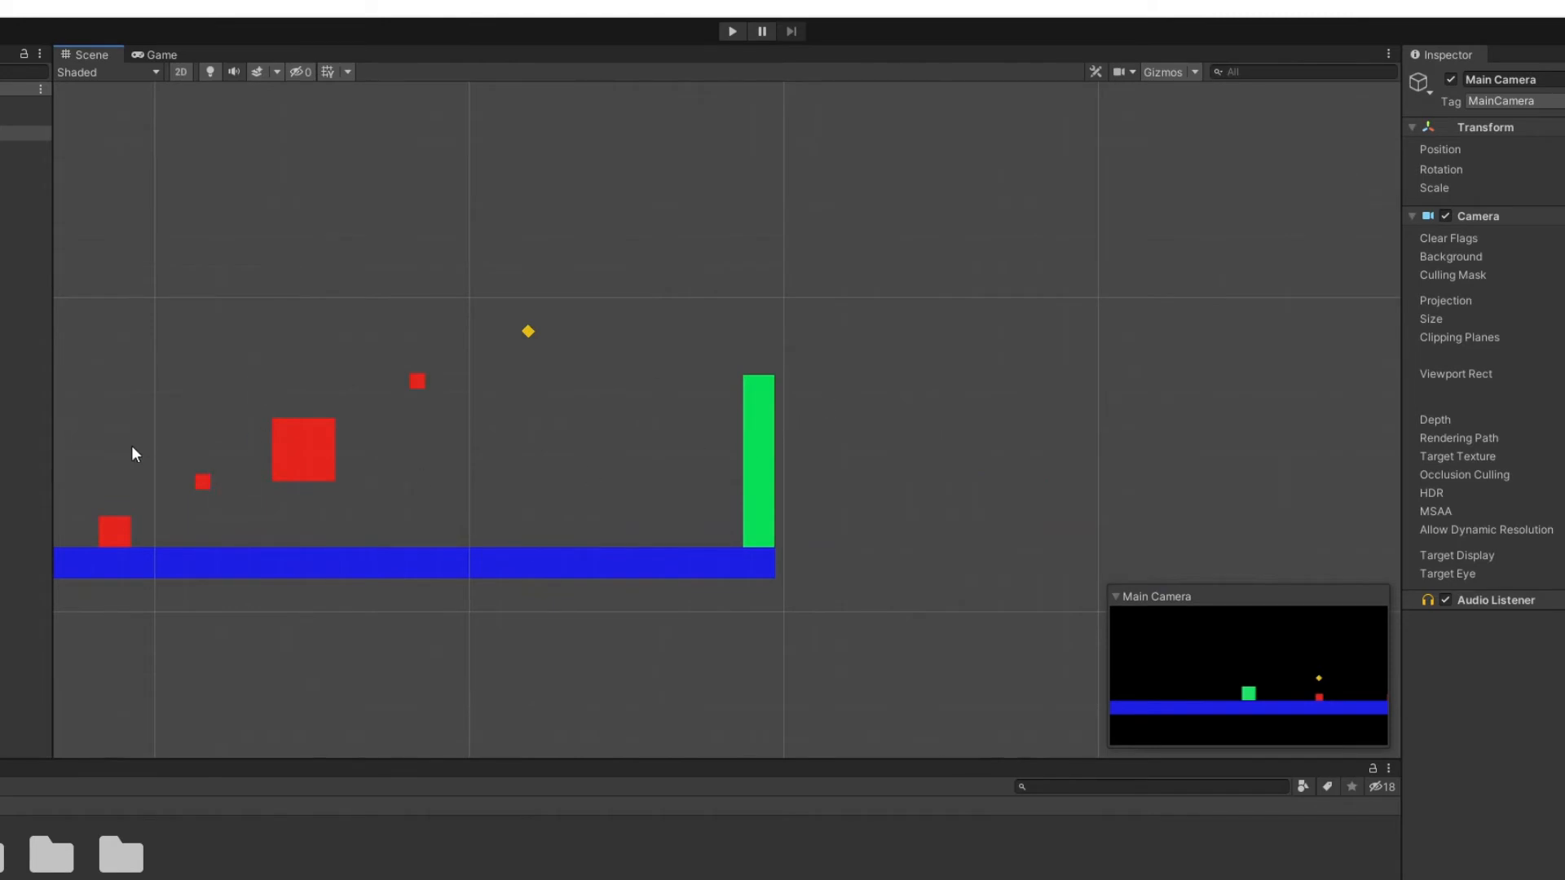
middle_drag(127, 450, 396, 365)
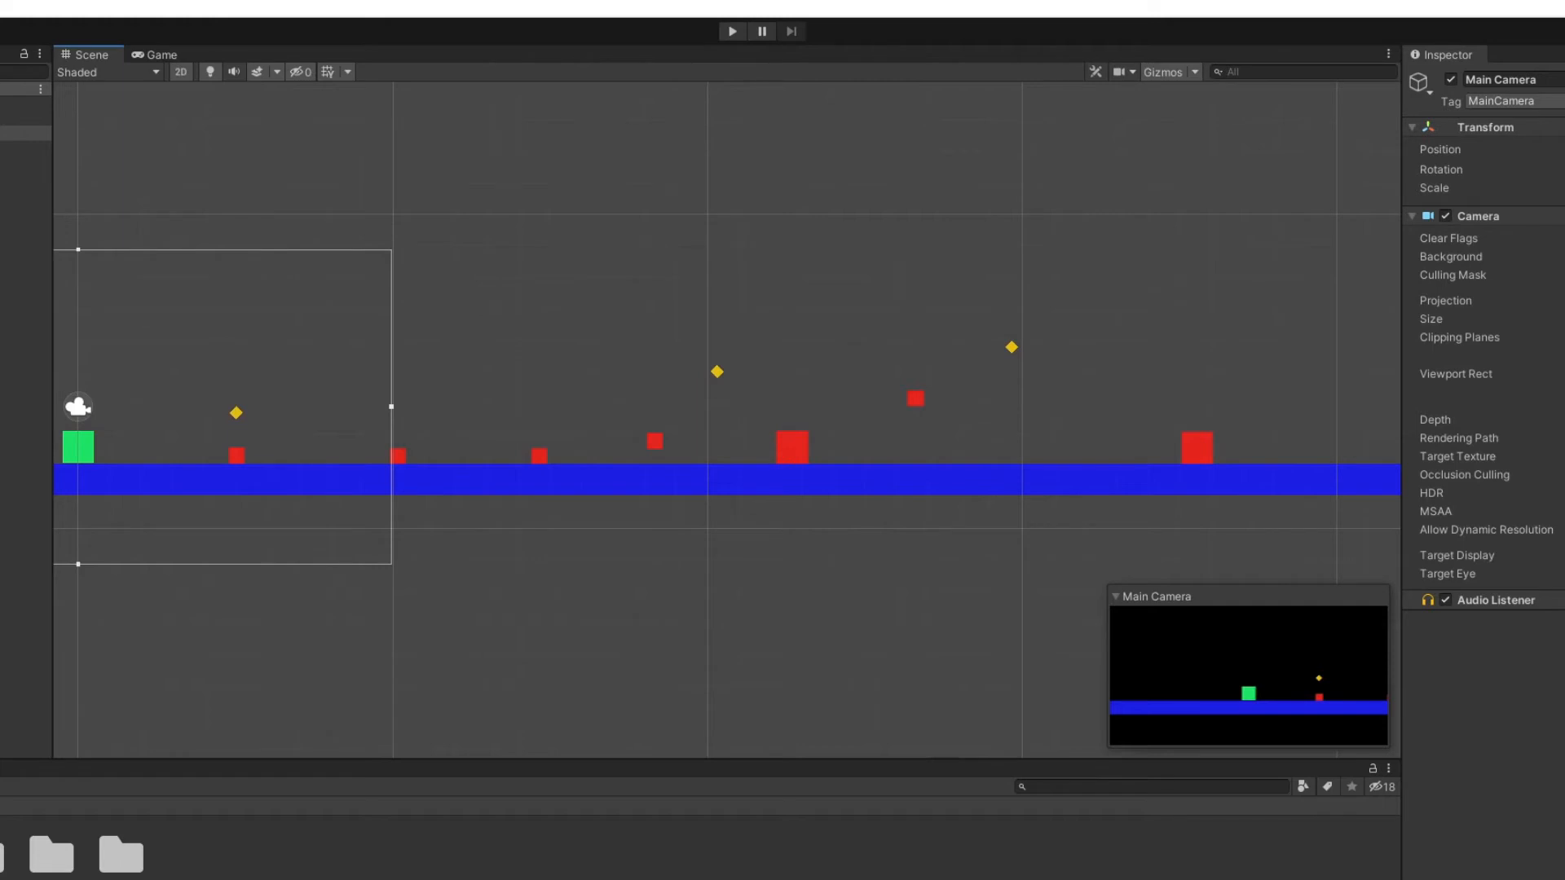
middle_drag(396, 365, 292, 365)
middle_drag(1398, 366, 14, 370)
middle_drag(422, 370, 237, 370)
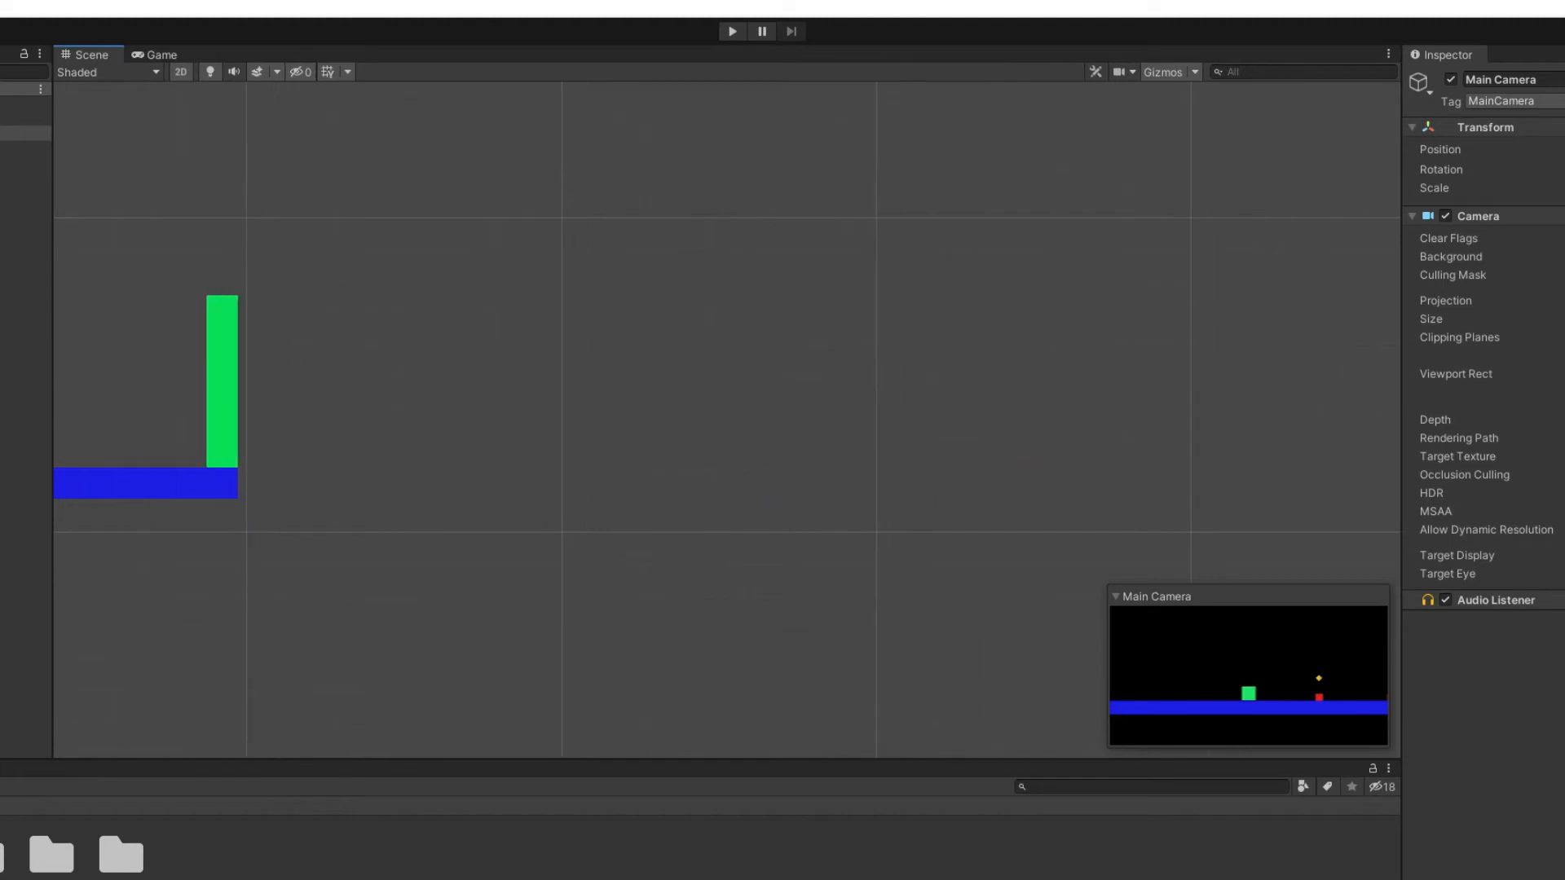
middle_drag(1564, 370, 167, 319)
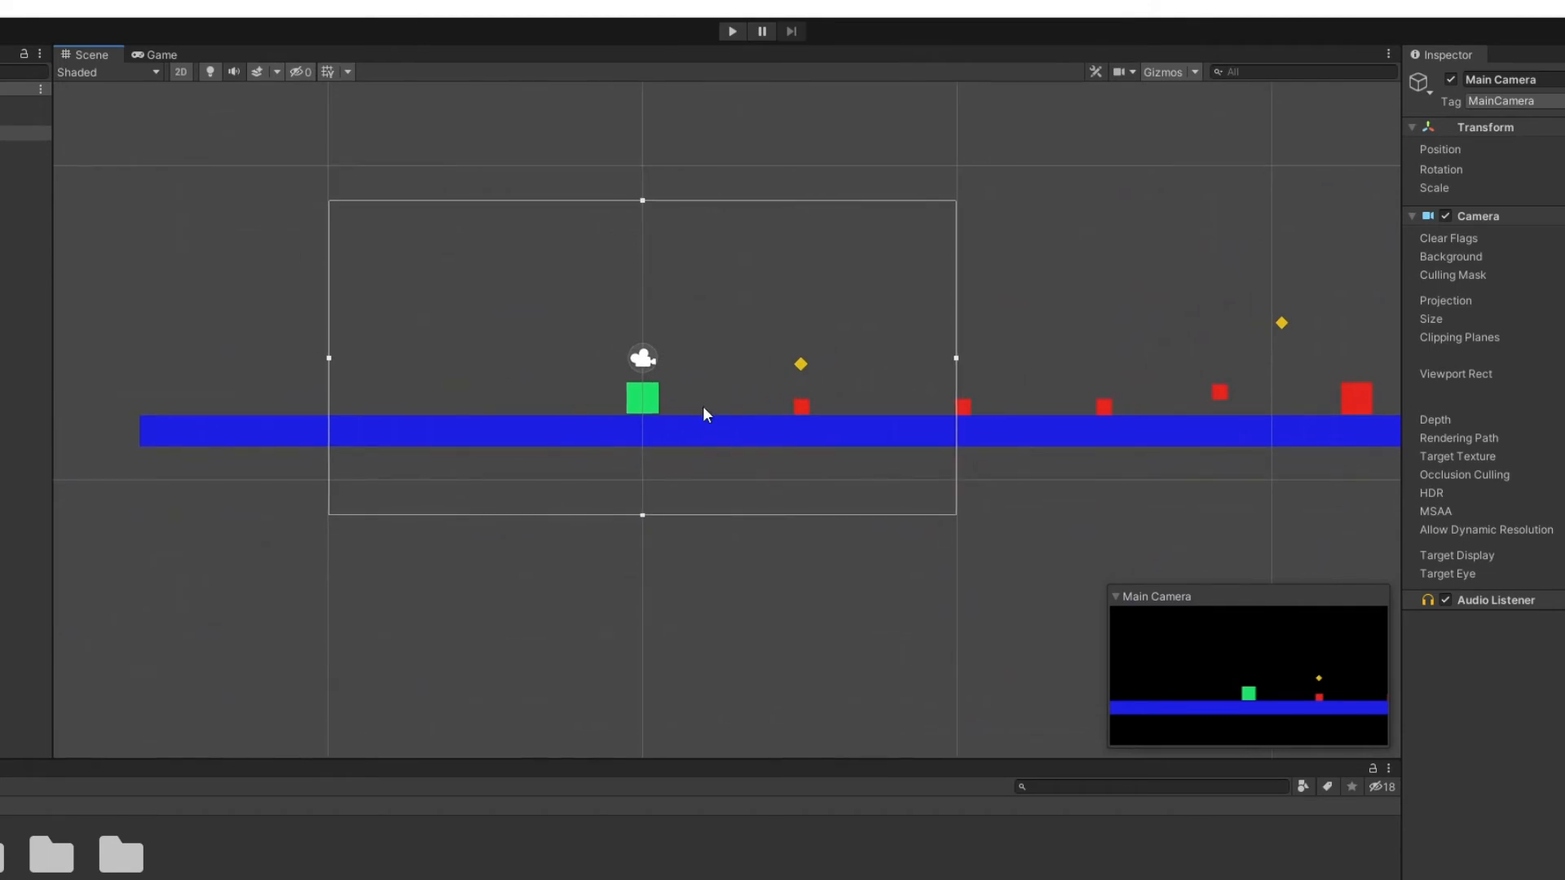
Examine the floor close up in the Scene view, then return to an overview of the player and camera frame
scroll(702, 407, up, 2)
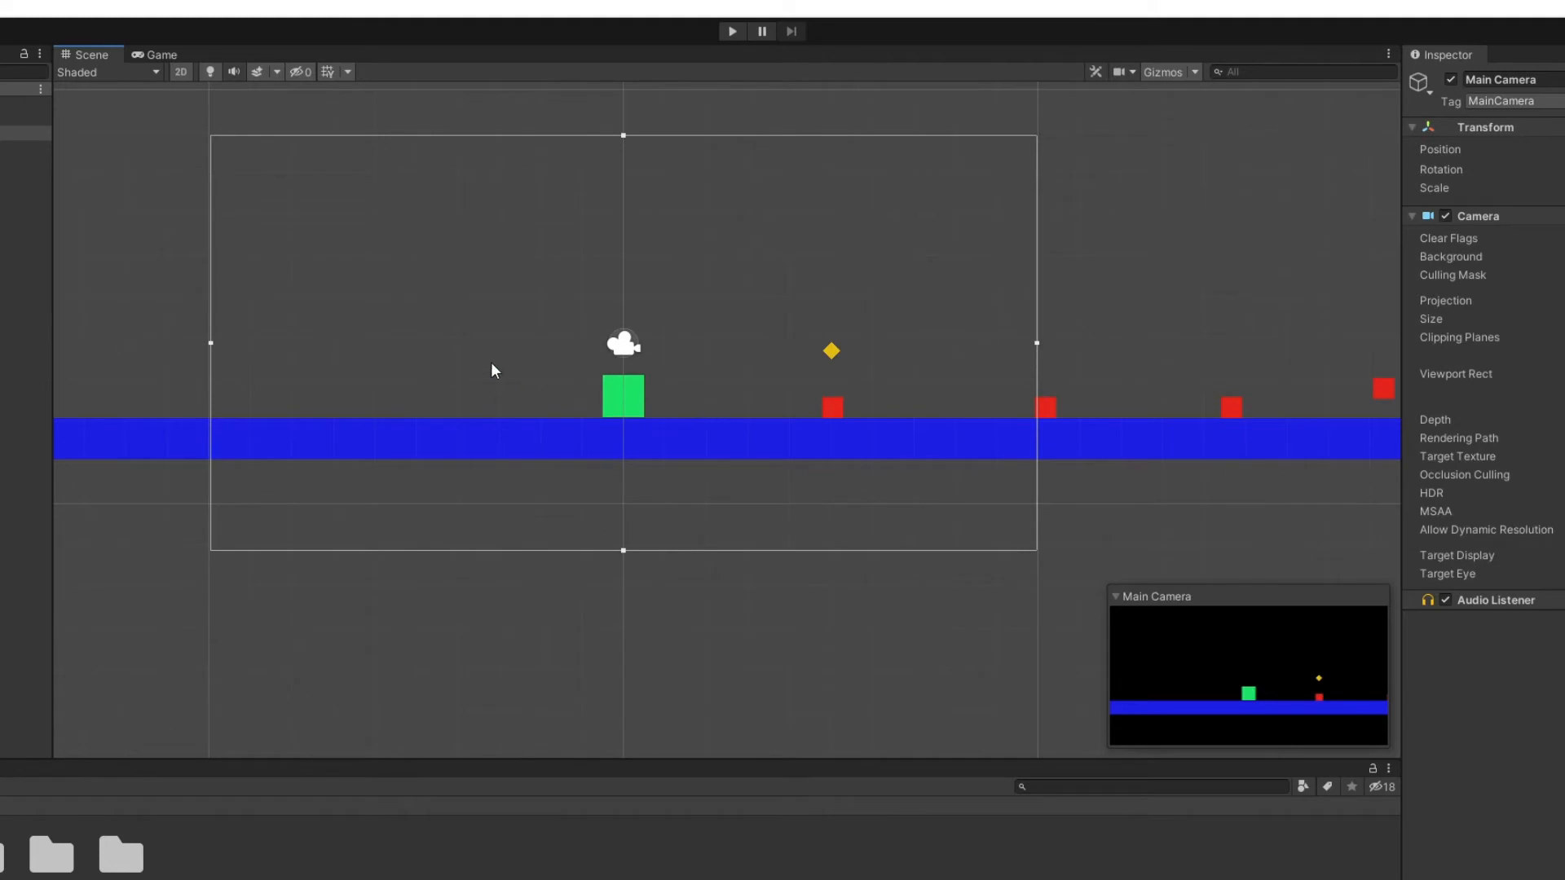
scroll(490, 362, up, 15)
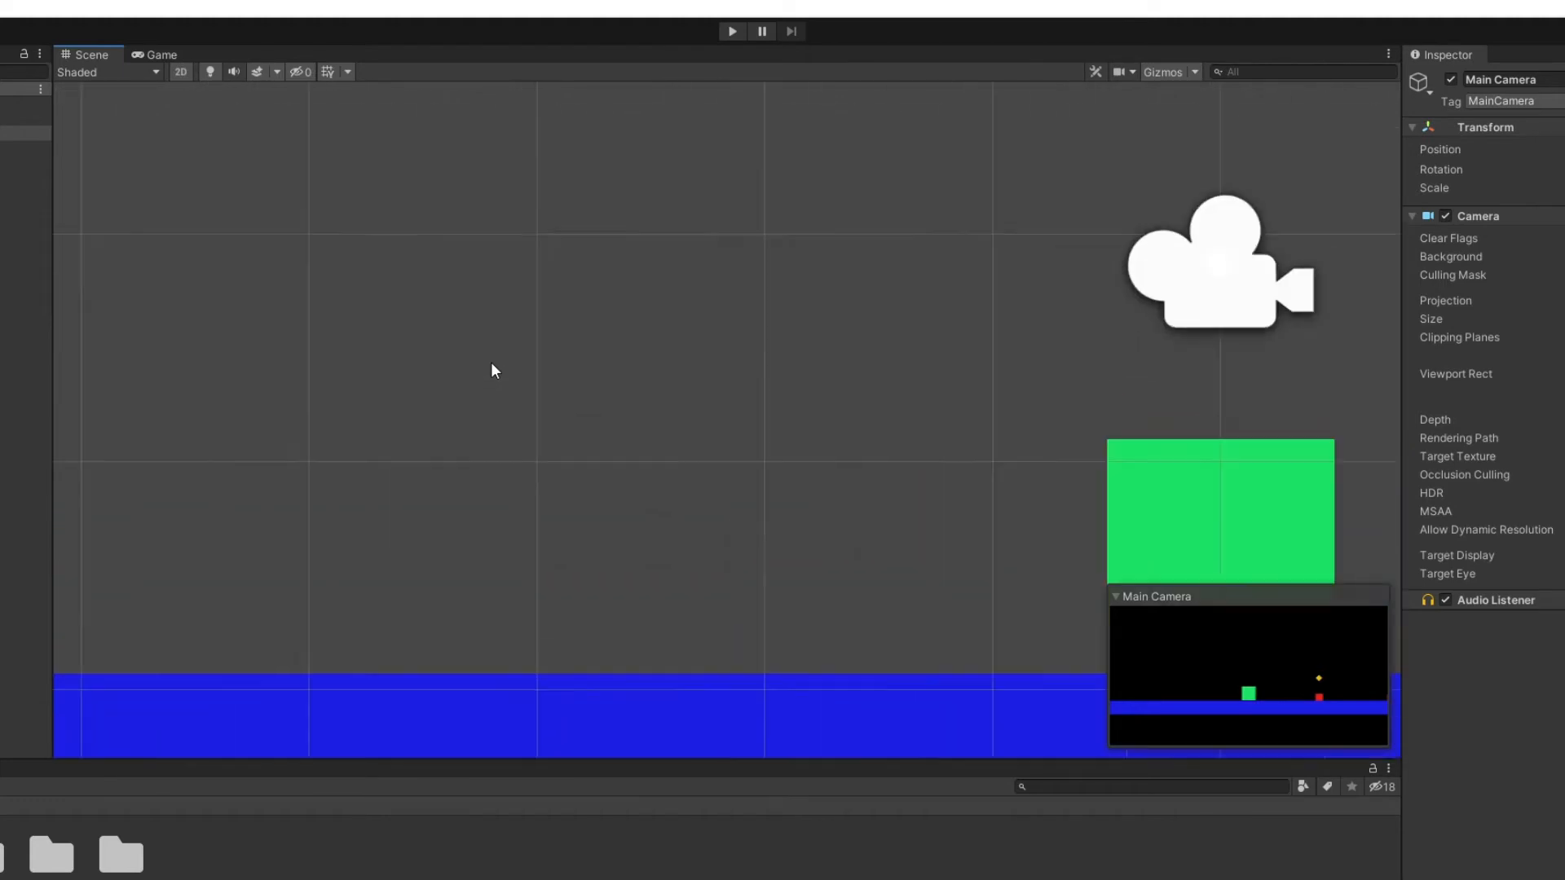
scroll(492, 368, up, 10)
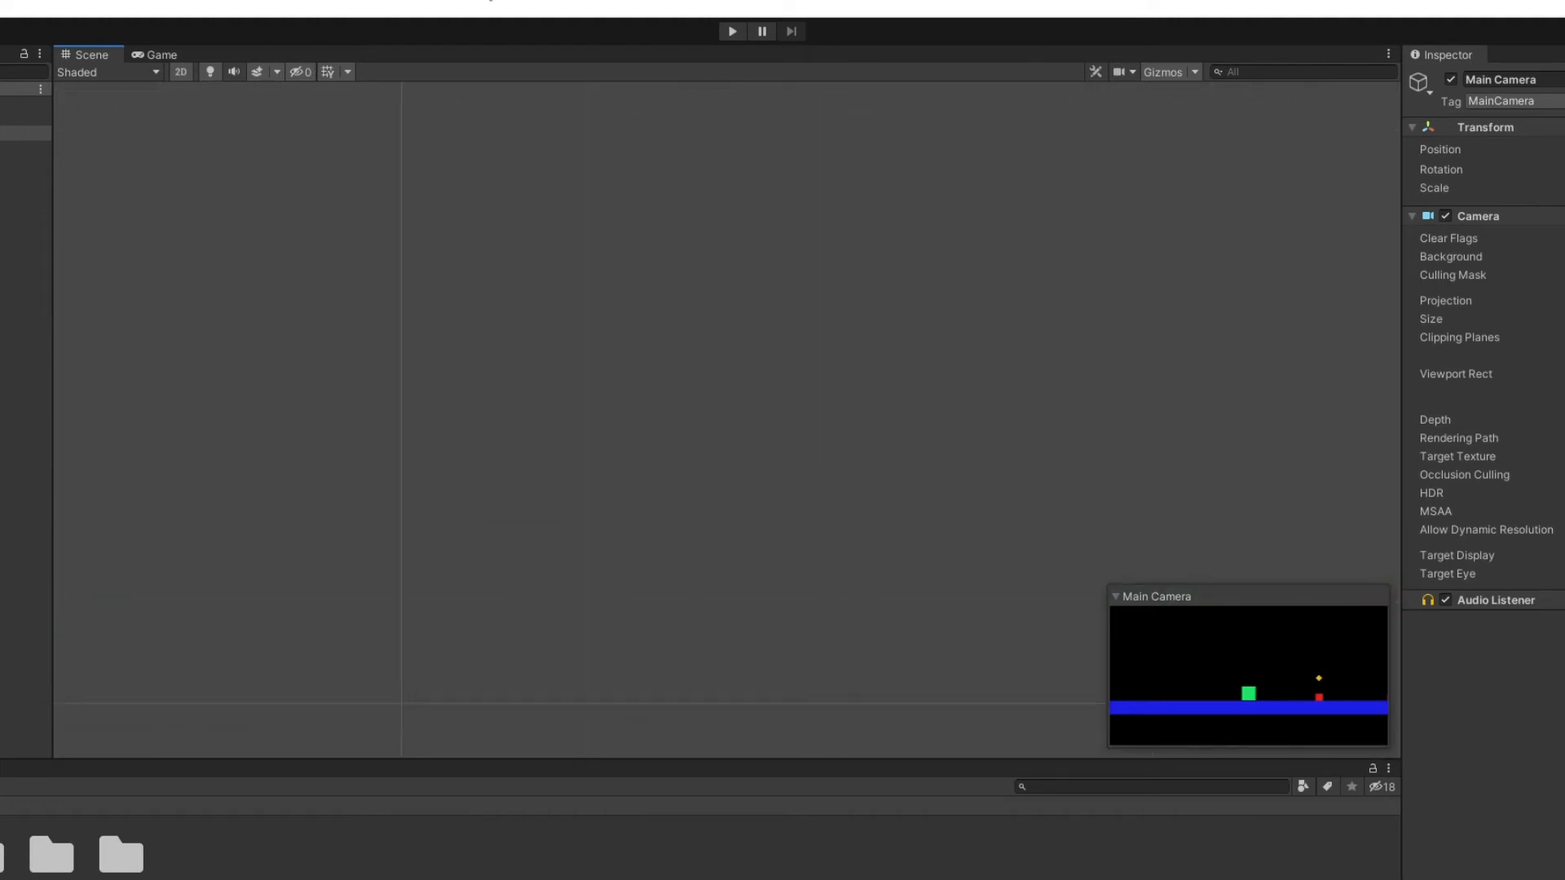
scroll(492, 369, up, 10)
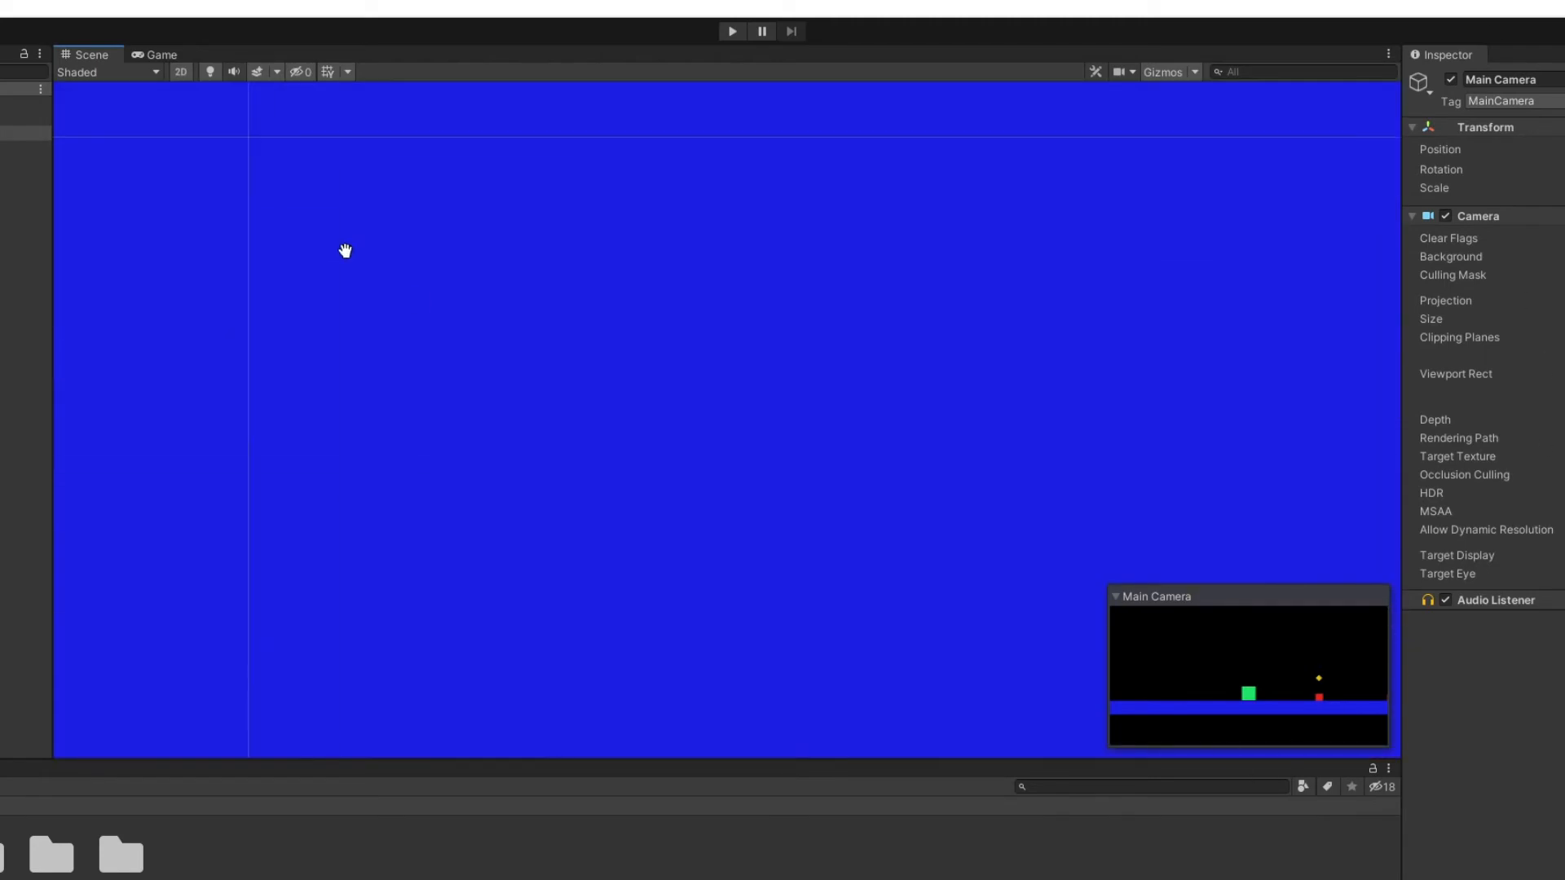
mouse_move(346, 252)
middle_down()
mouse_move(290, 66)
mouse_move(46, 335)
mouse_move(501, 468)
mouse_move(1288, 175)
mouse_move(995, 290)
mouse_move(1380, 342)
mouse_move(546, 374)
mouse_move(112, 353)
mouse_move(950, 325)
mouse_move(552, 311)
mouse_move(181, 335)
mouse_move(1362, 321)
mouse_move(252, 293)
mouse_move(335, 269)
middle_up()
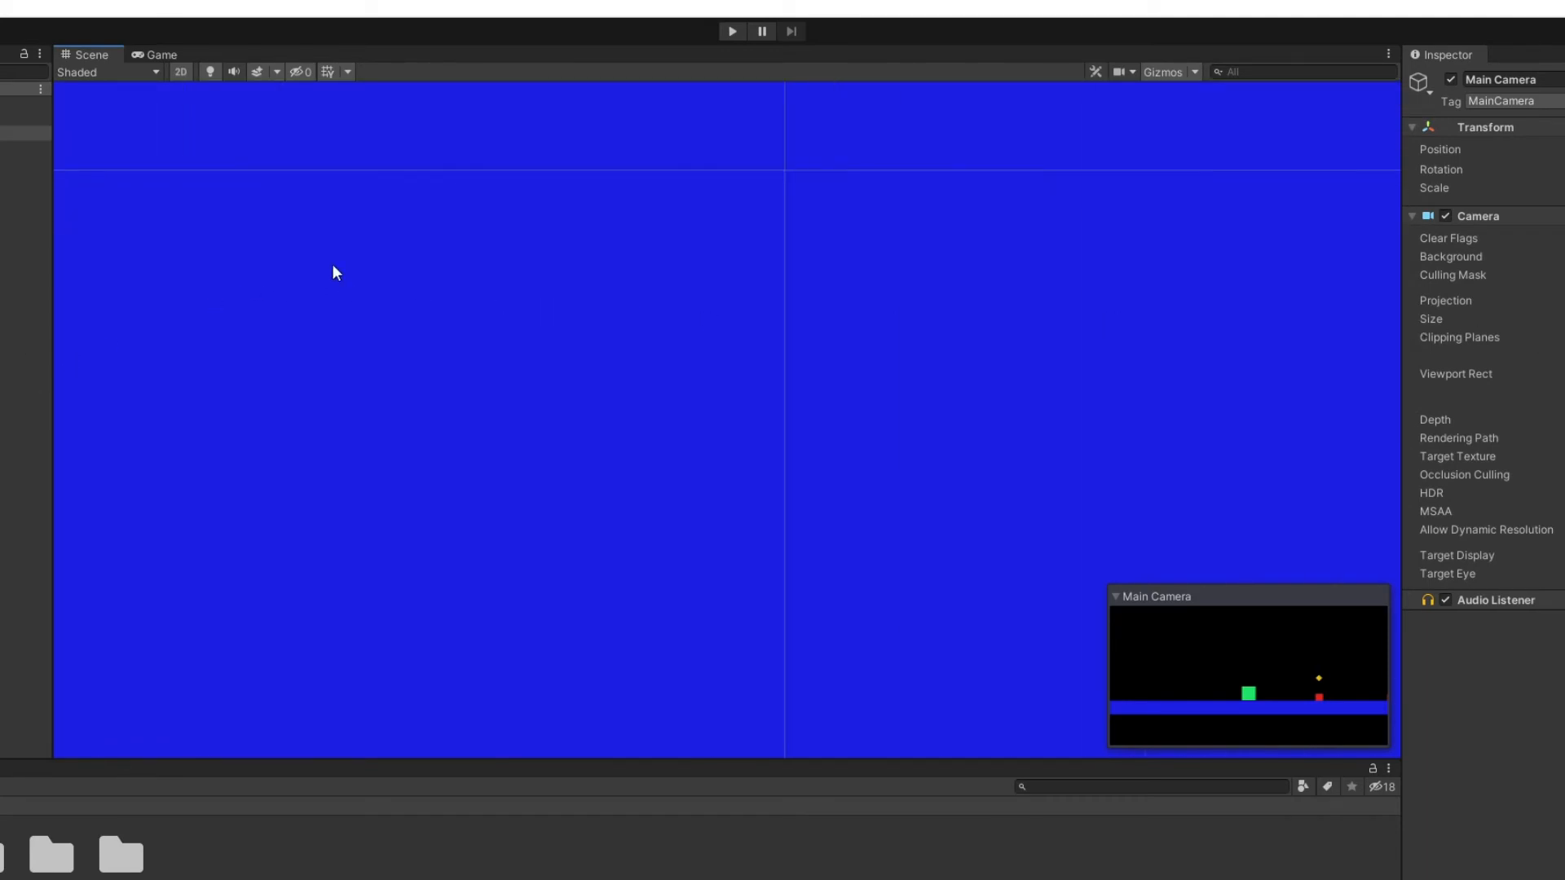
scroll(547, 195, down, 8)
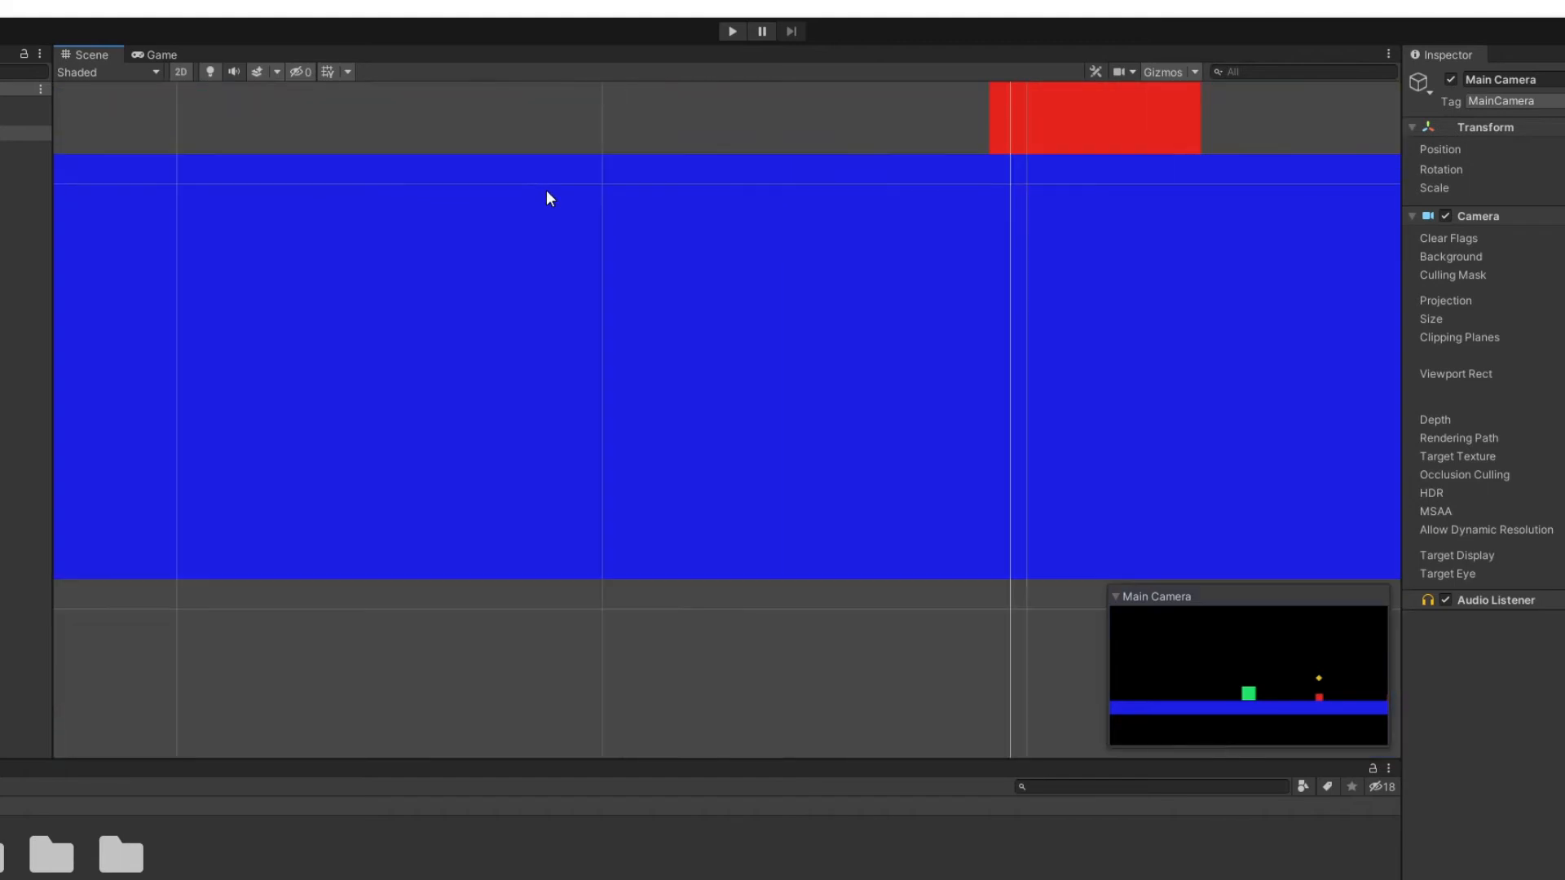
scroll(378, 248, down, 10)
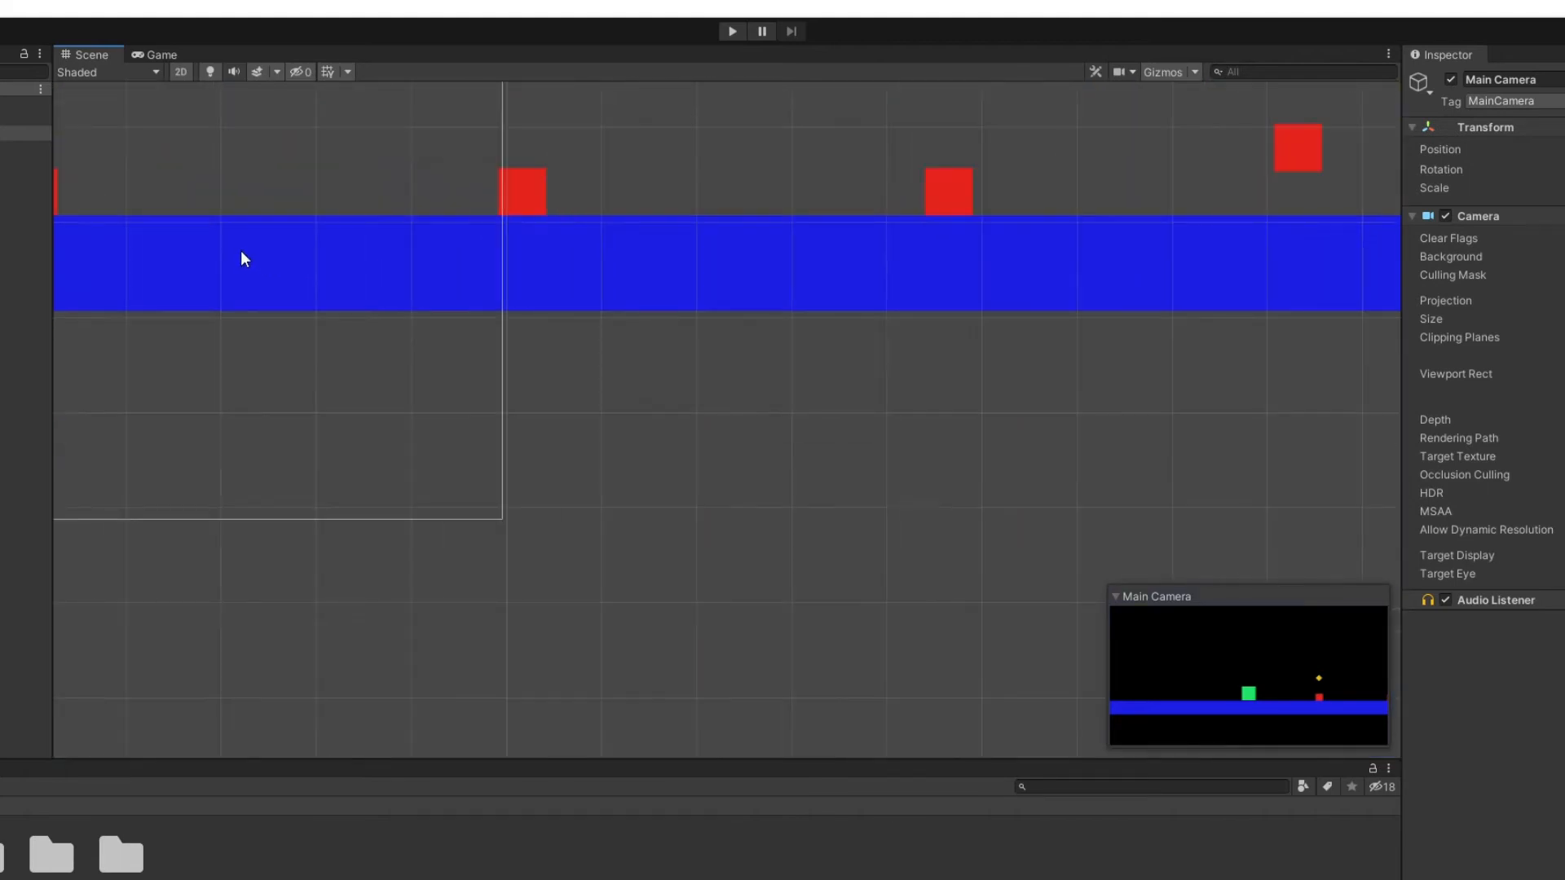
middle_drag(234, 259, 1126, 455)
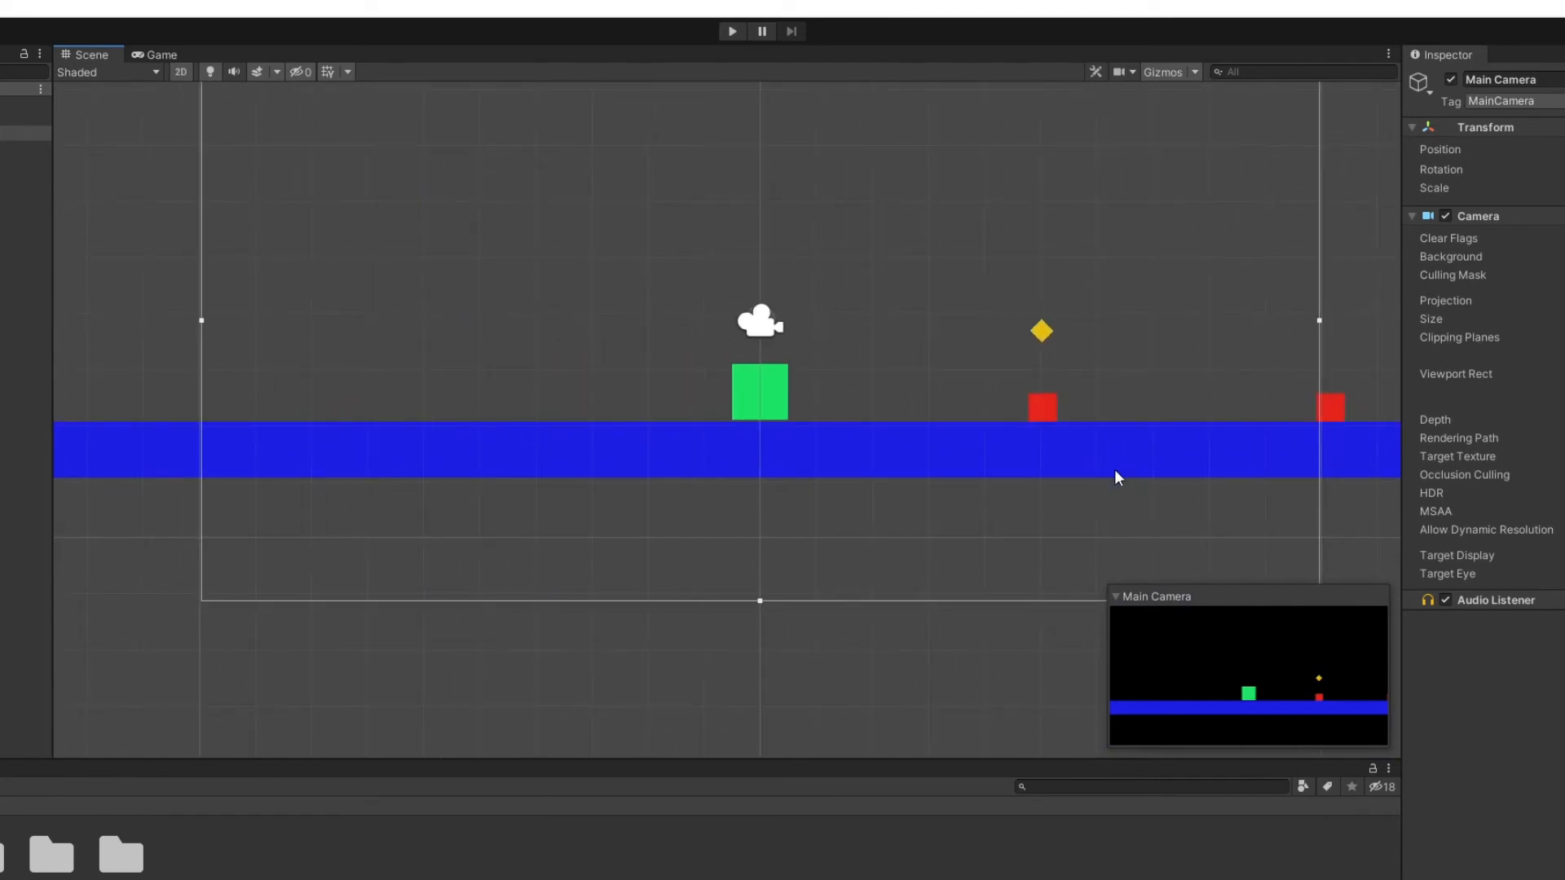
scroll(925, 377, down, 2)
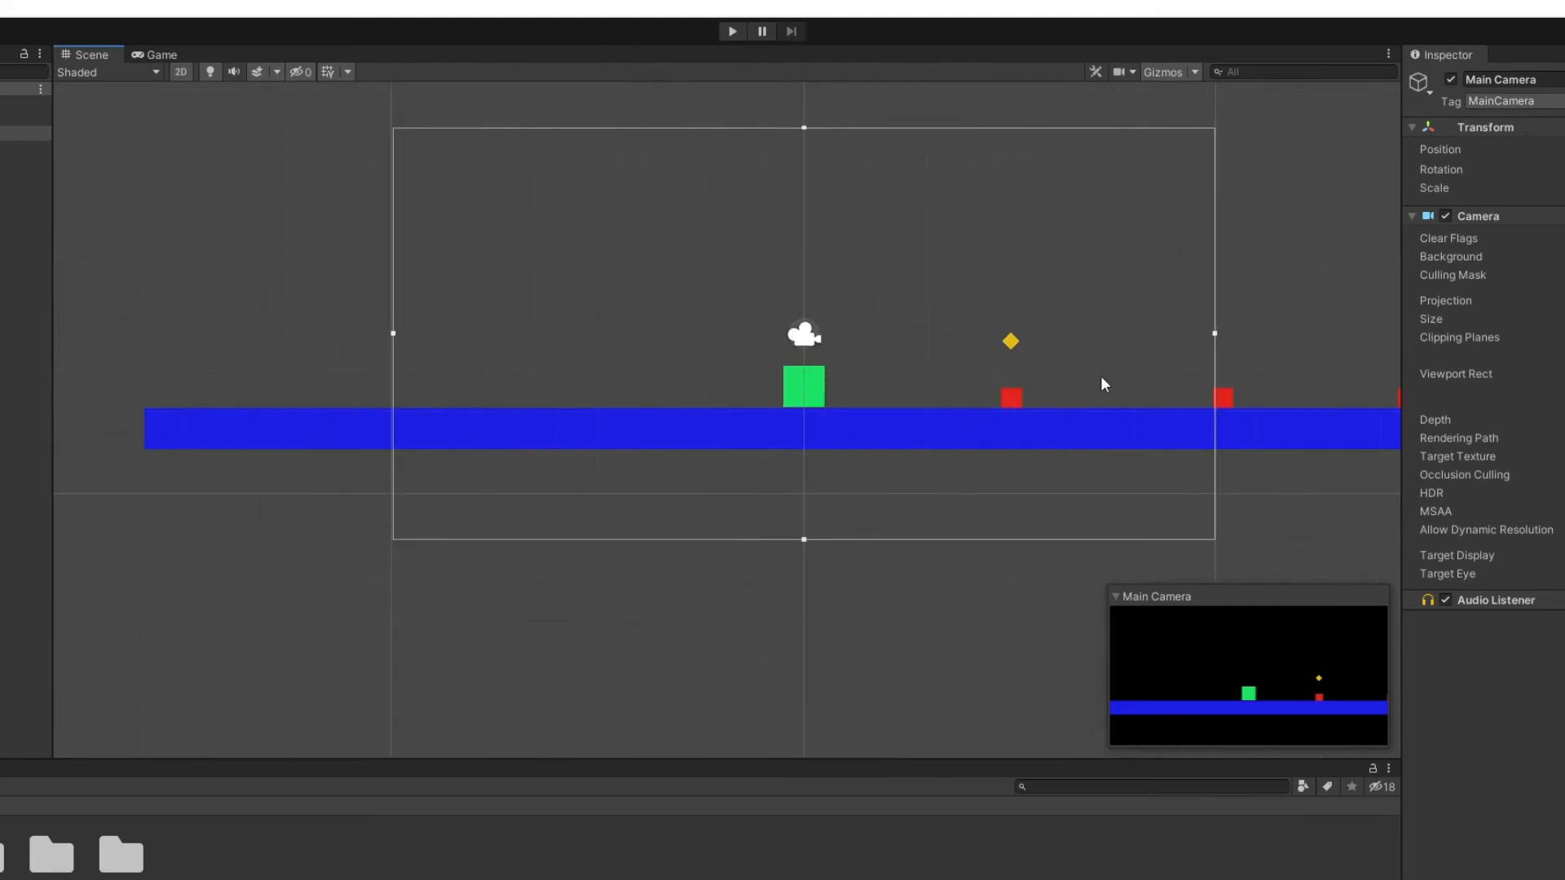
Select the Goal object in the hierarchy and focus the Scene view on it
middle_drag(1100, 384, 643, 345)
middle_drag(452, 342, 725, 373)
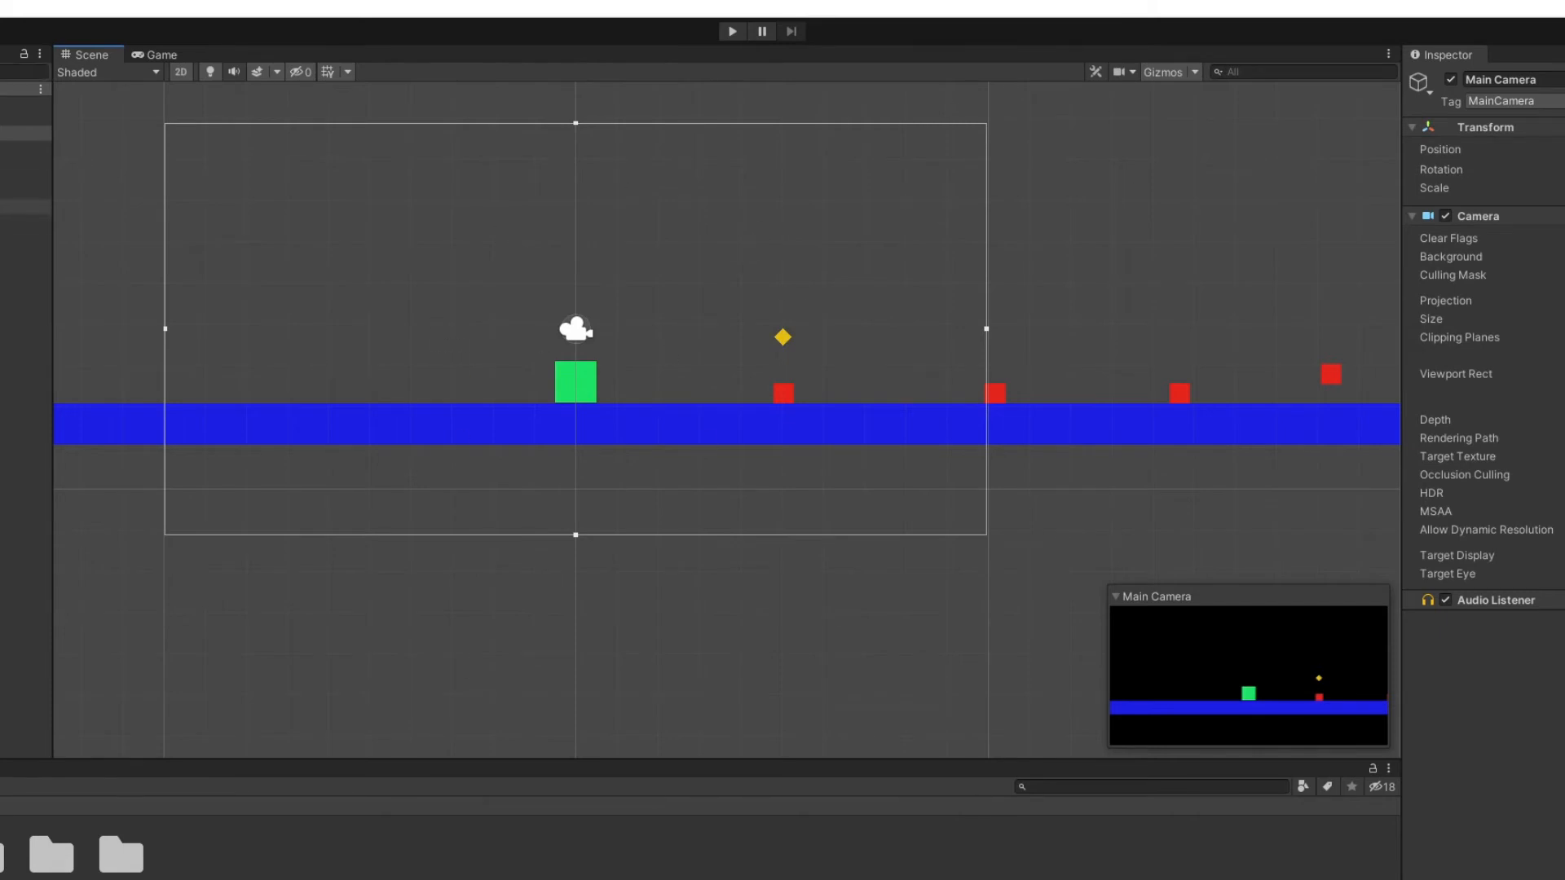
double_click(25, 206)
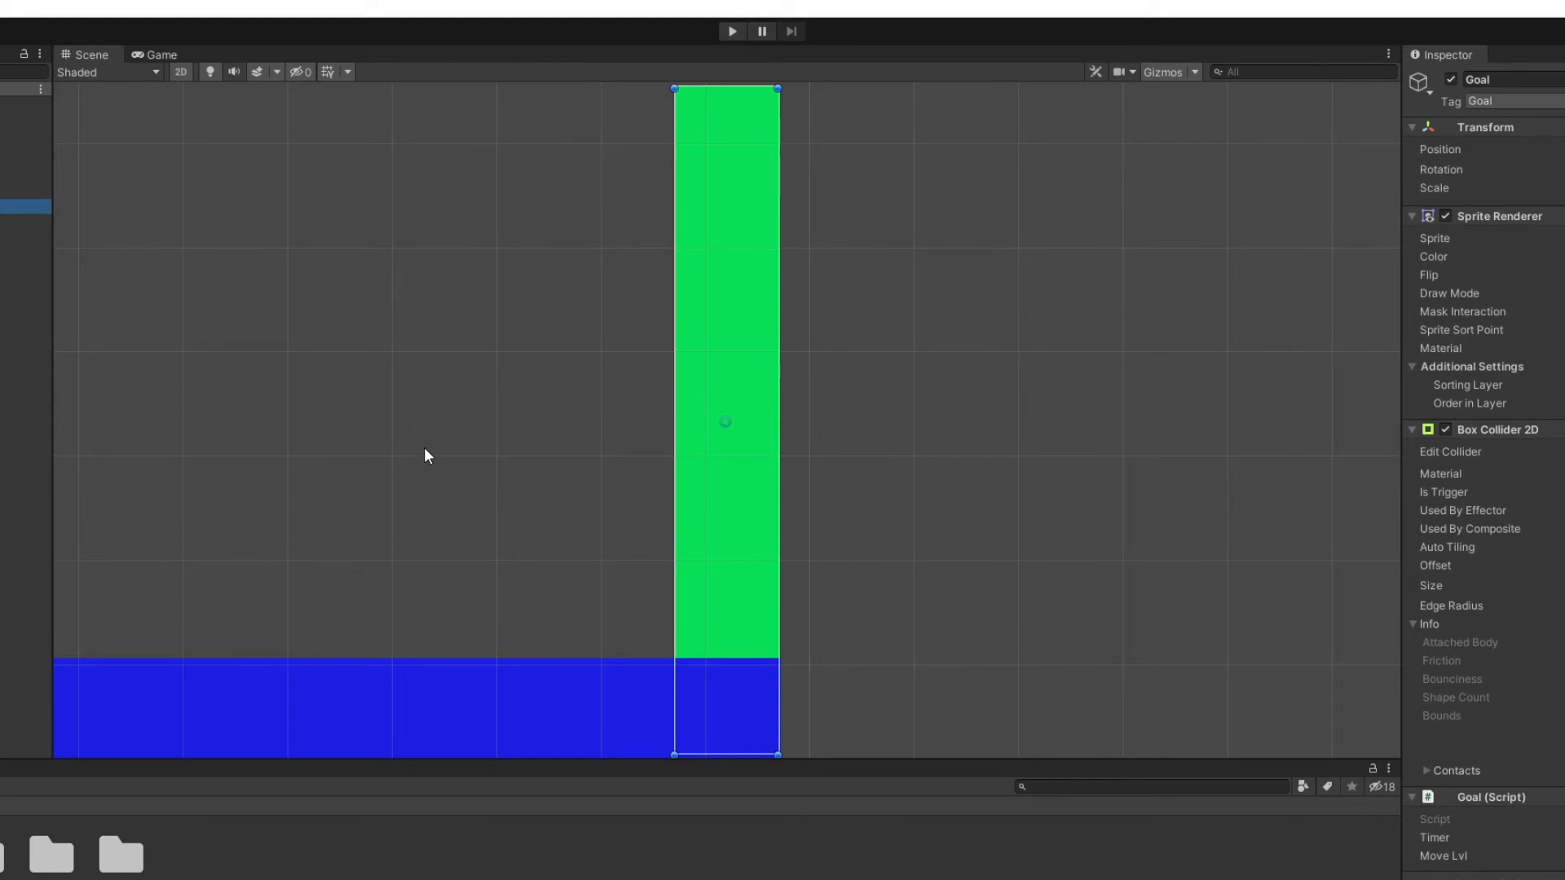
Select the Lvl object in the hierarchy and frame it, viewing the whole level from the player to the goal in the Scene view
scroll(424, 447, down, 8)
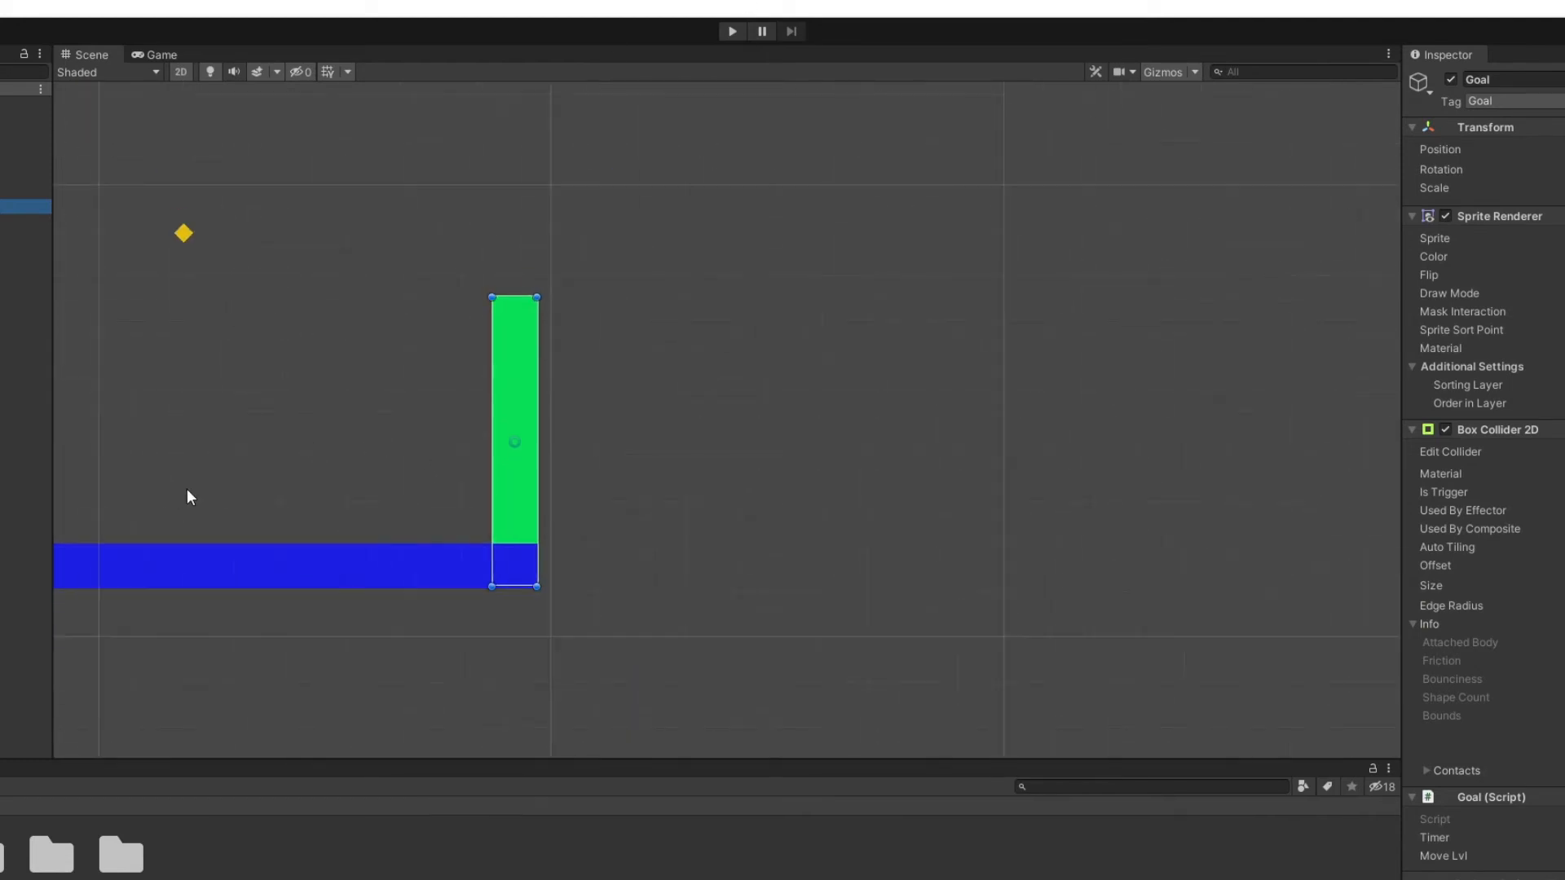
middle_drag(192, 492, 904, 390)
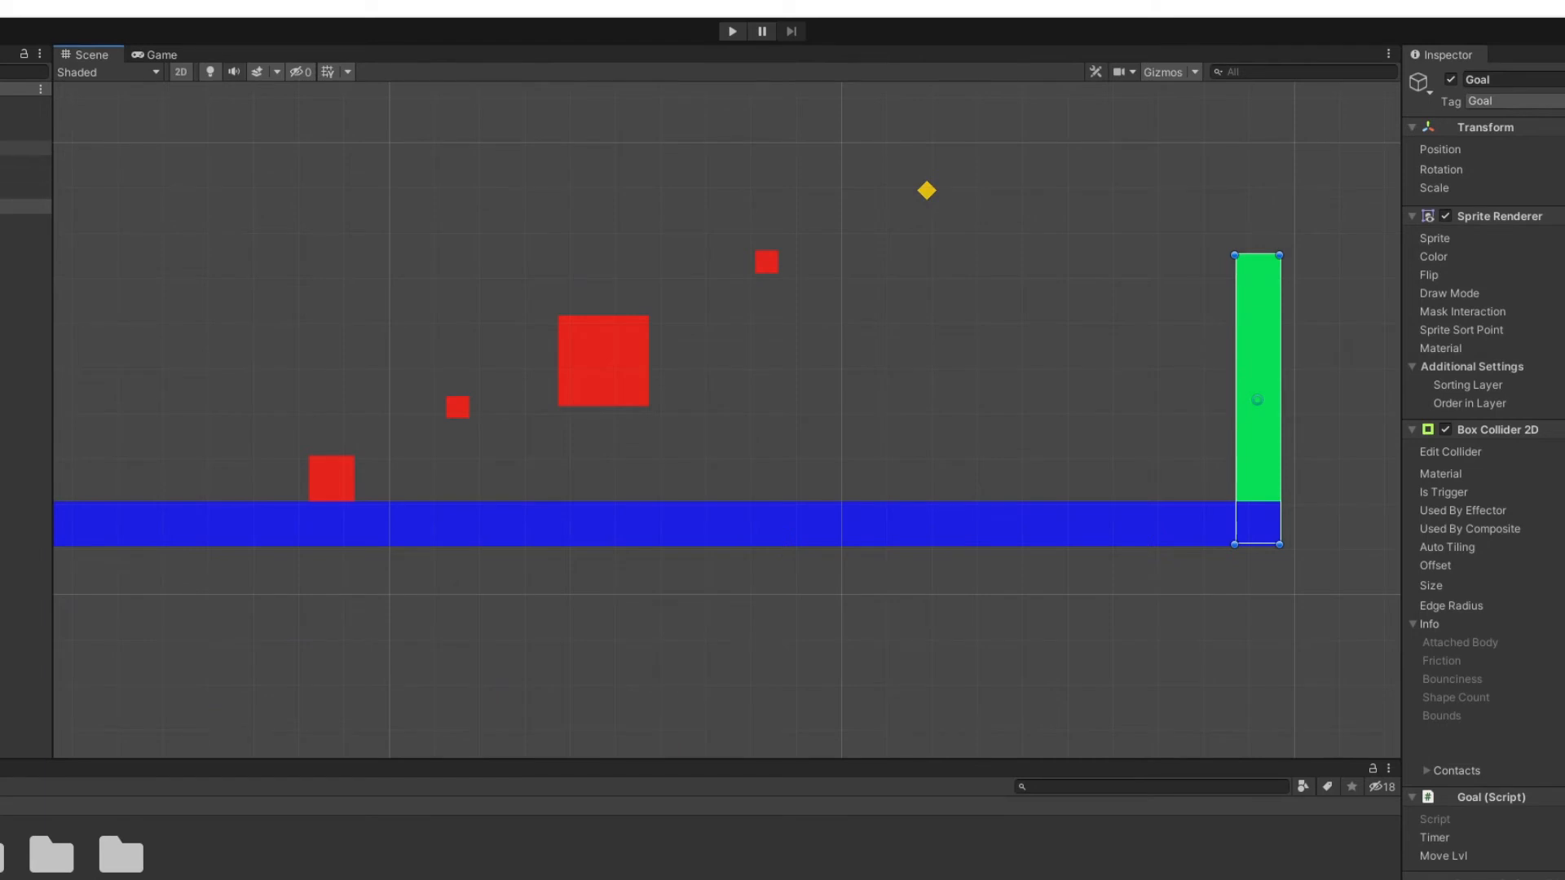
click(25, 147)
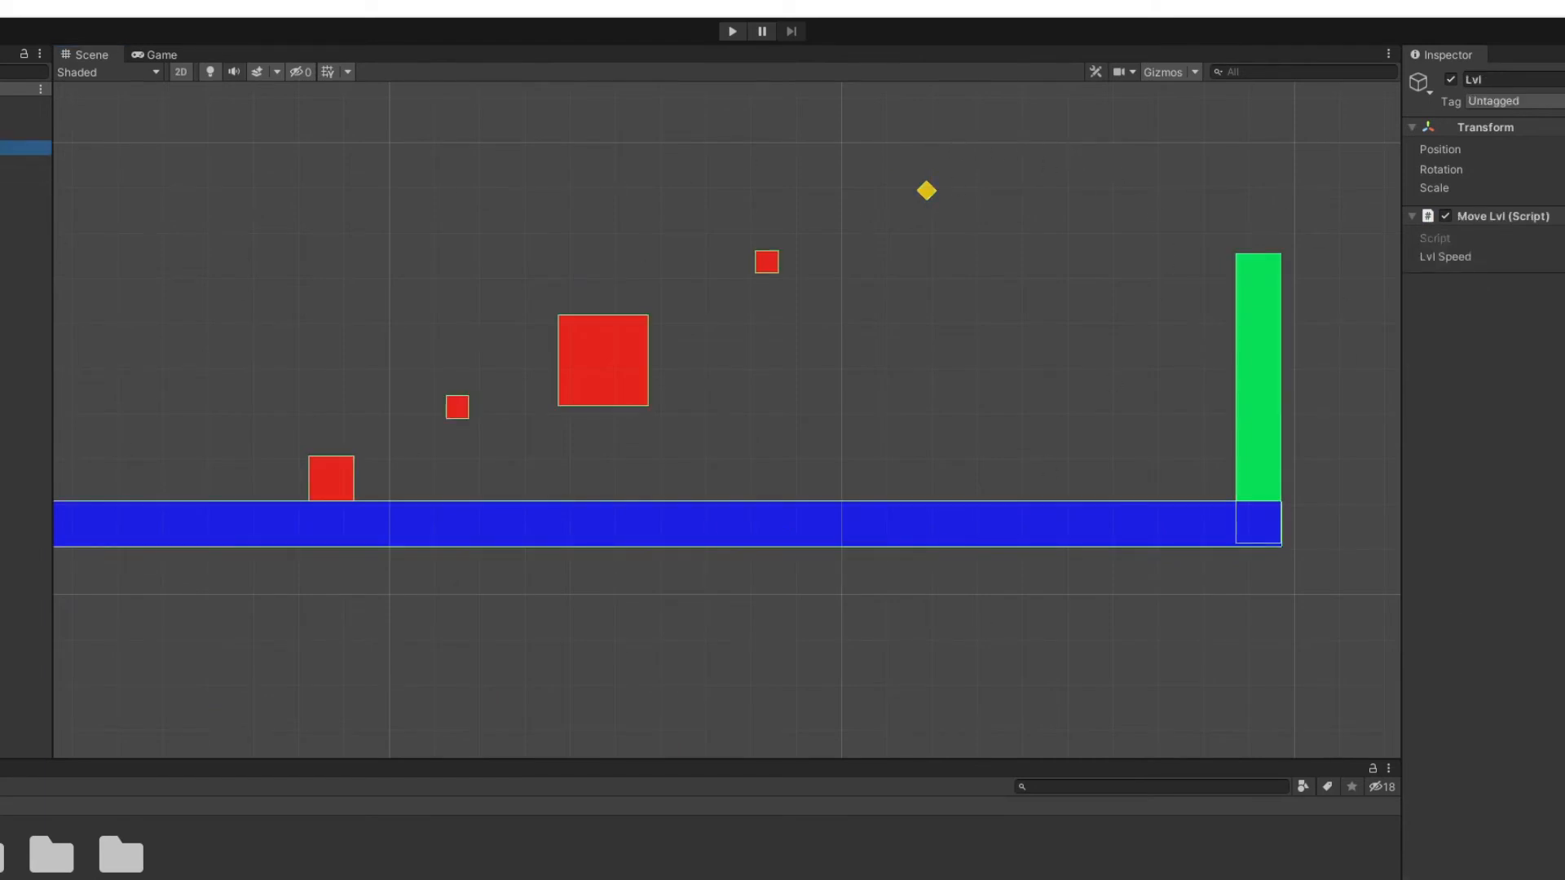
key(f)
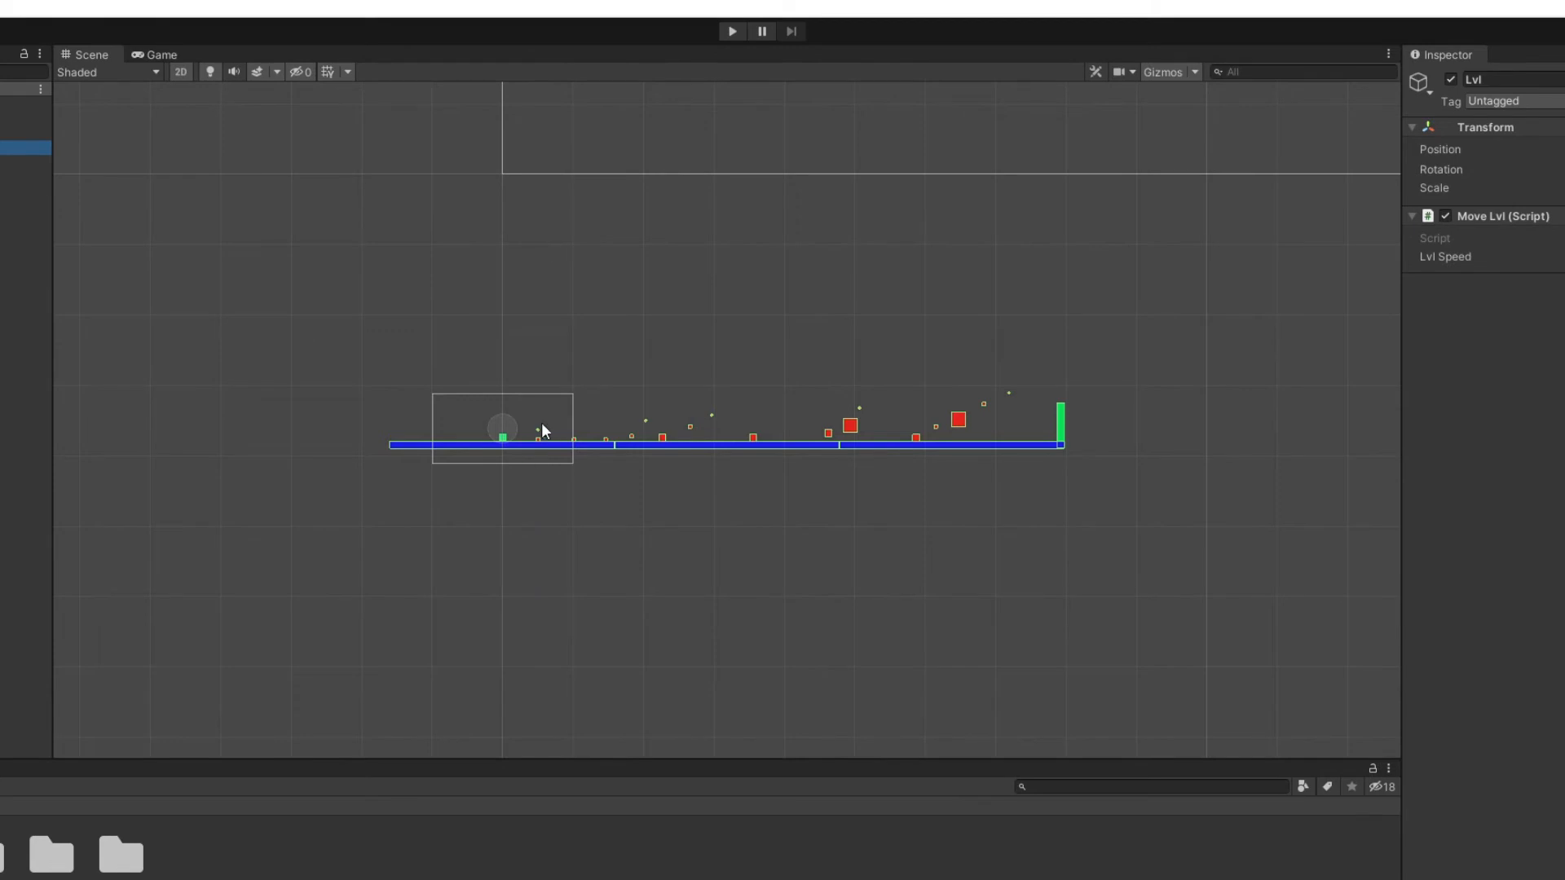
scroll(865, 447, up, 2)
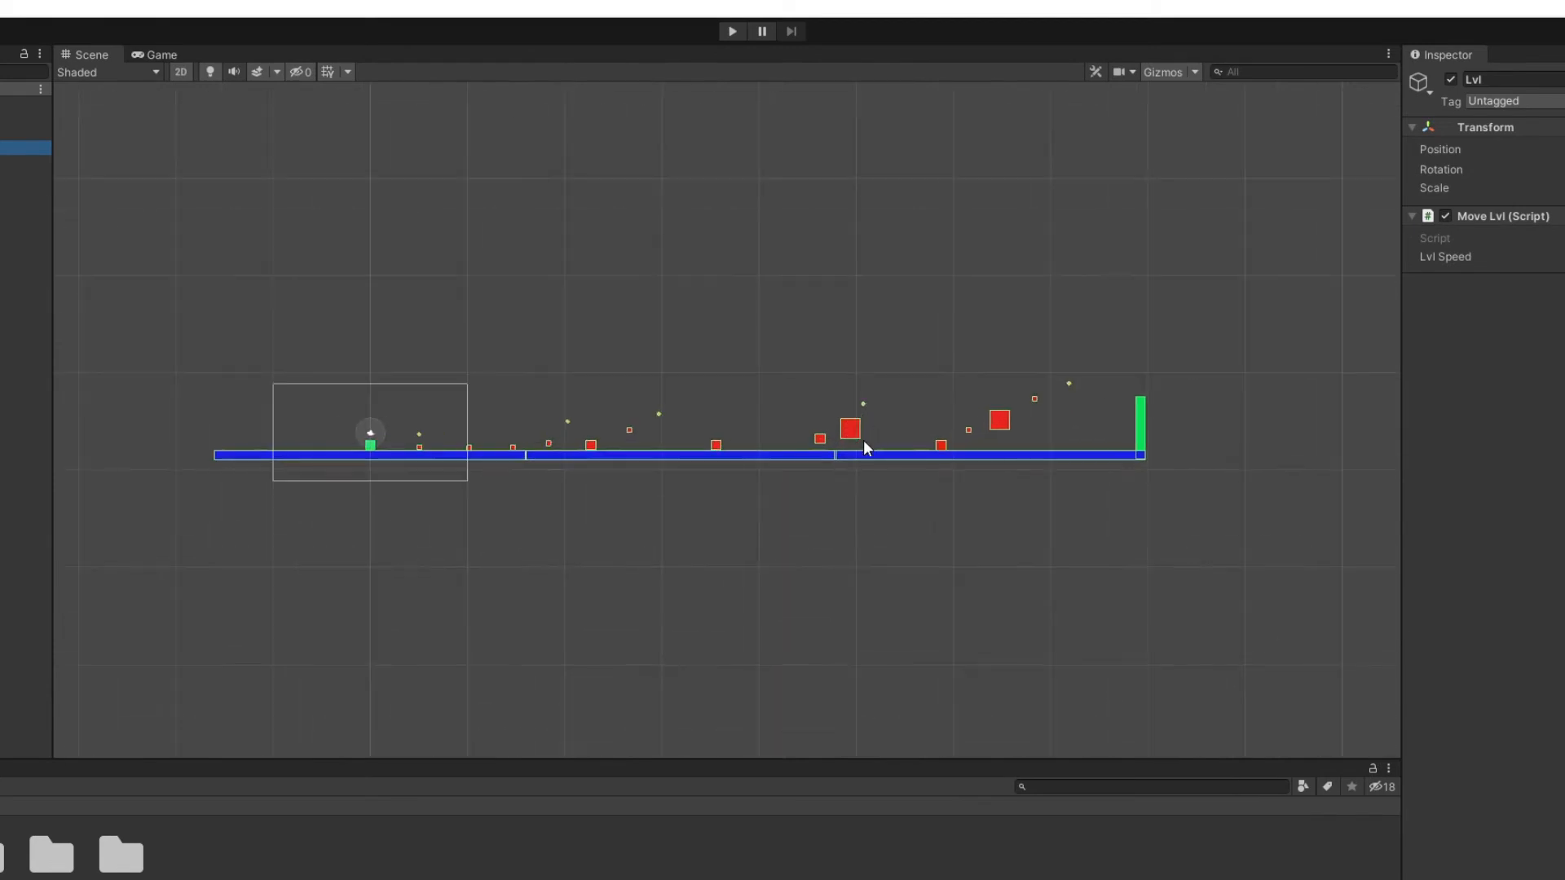
scroll(866, 447, up, 3)
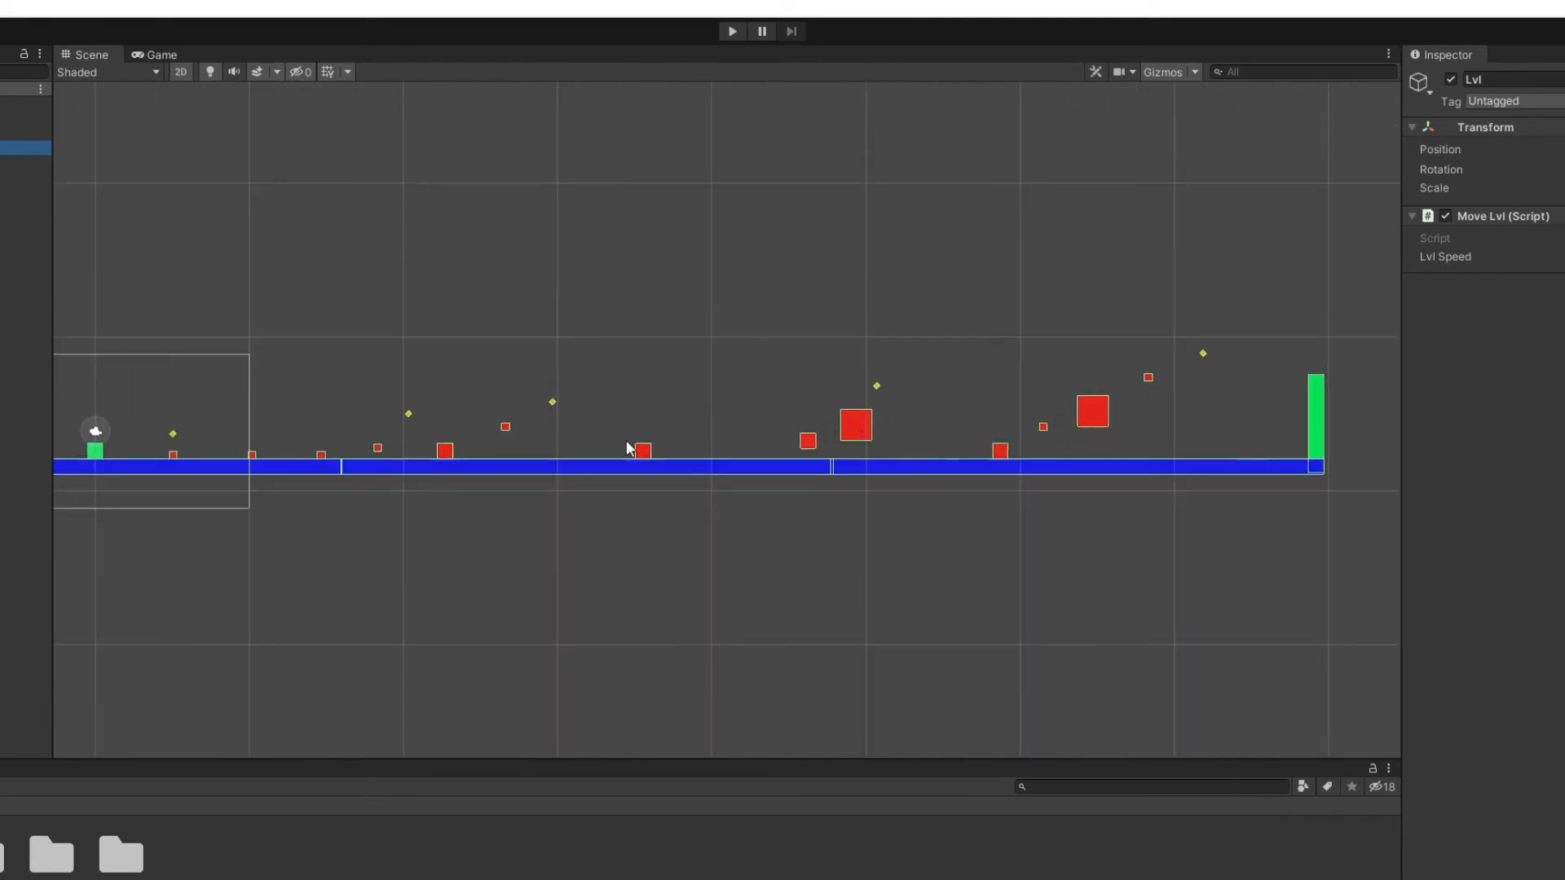
scroll(315, 325, up, 2)
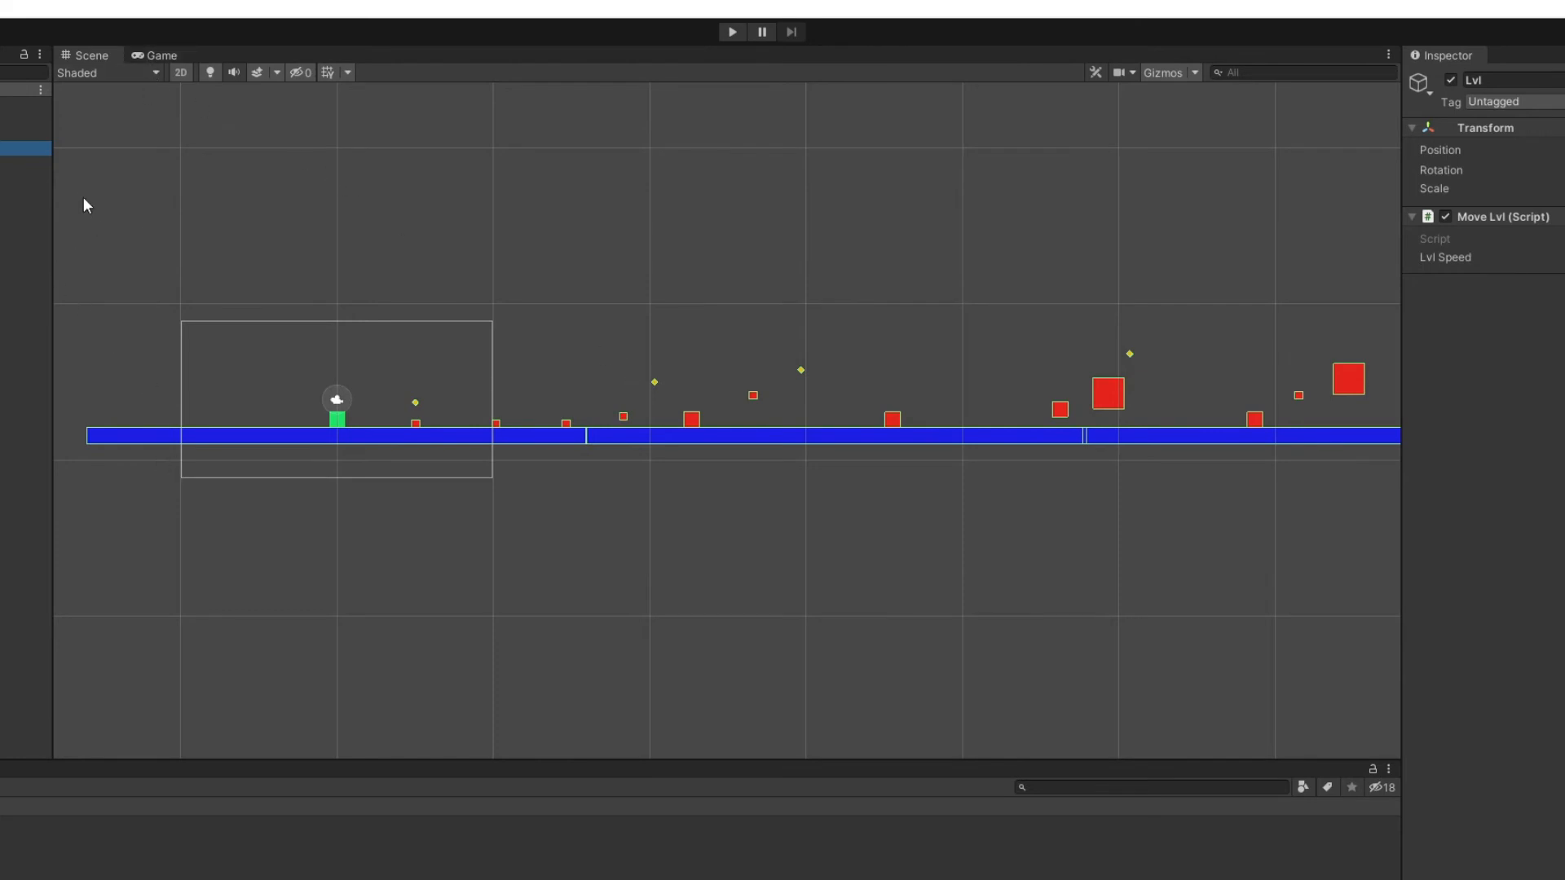
Box-select the level's objects, clear the selection, and compare the camera's output in the Game view with the Scene view
drag(80, 194, 1438, 540)
click(582, 569)
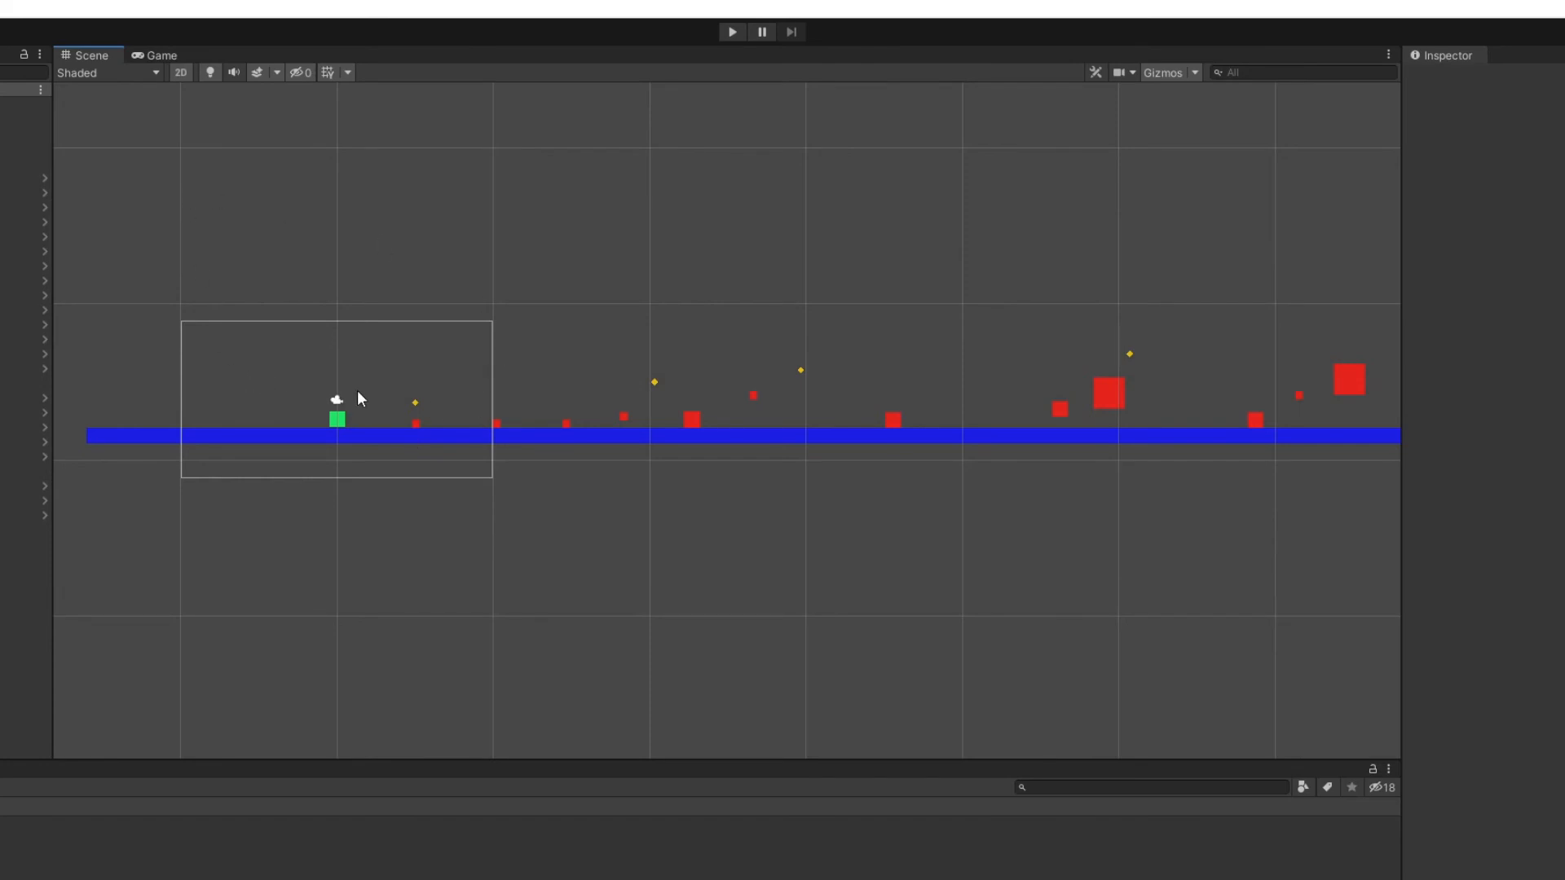
click(154, 55)
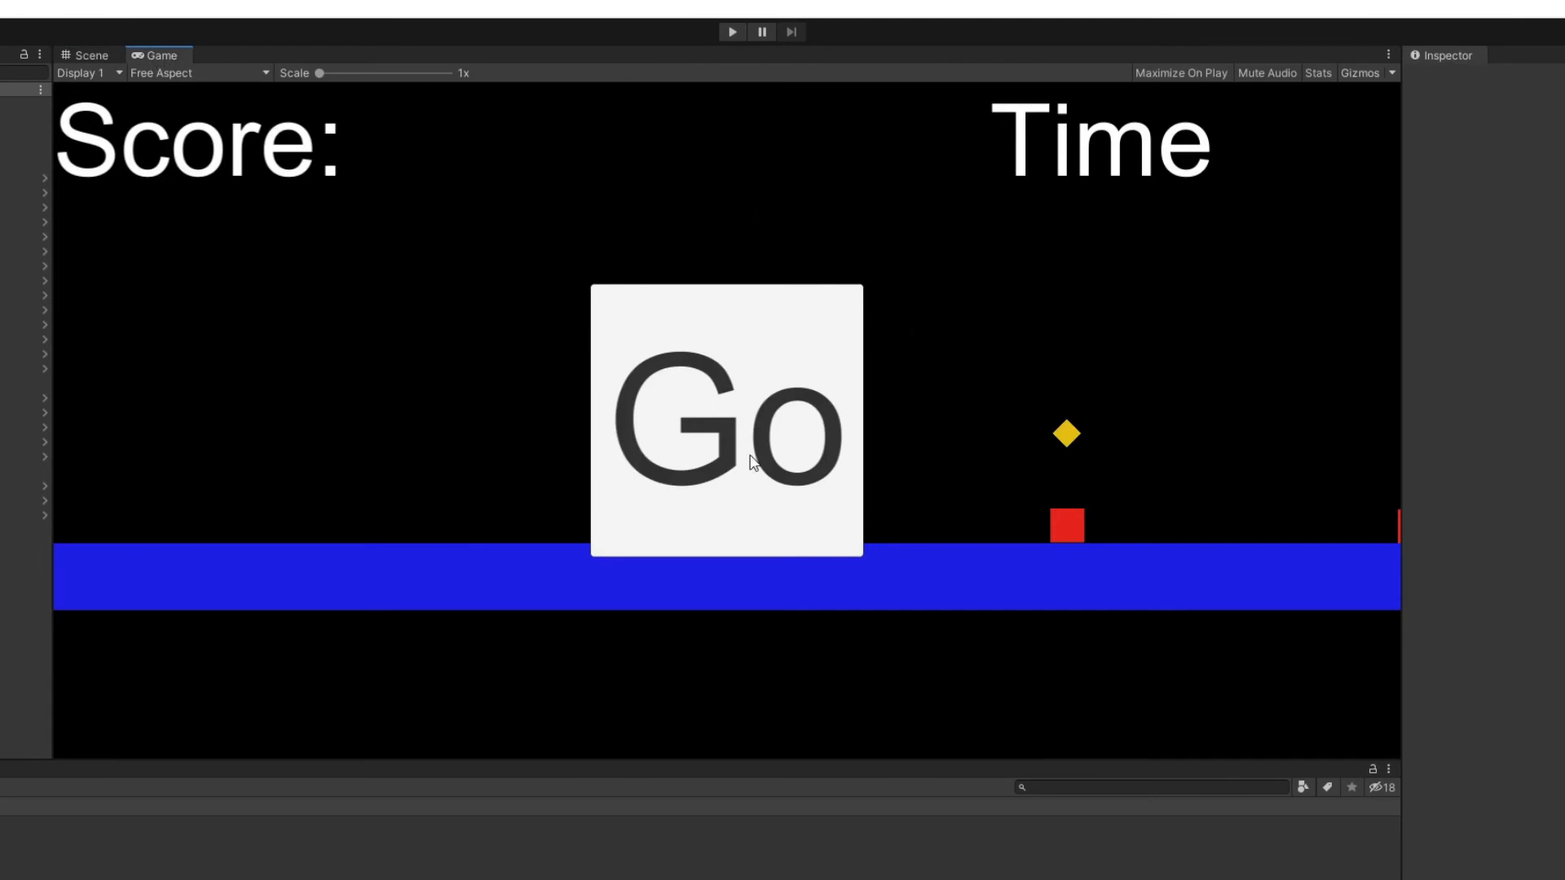
click(94, 54)
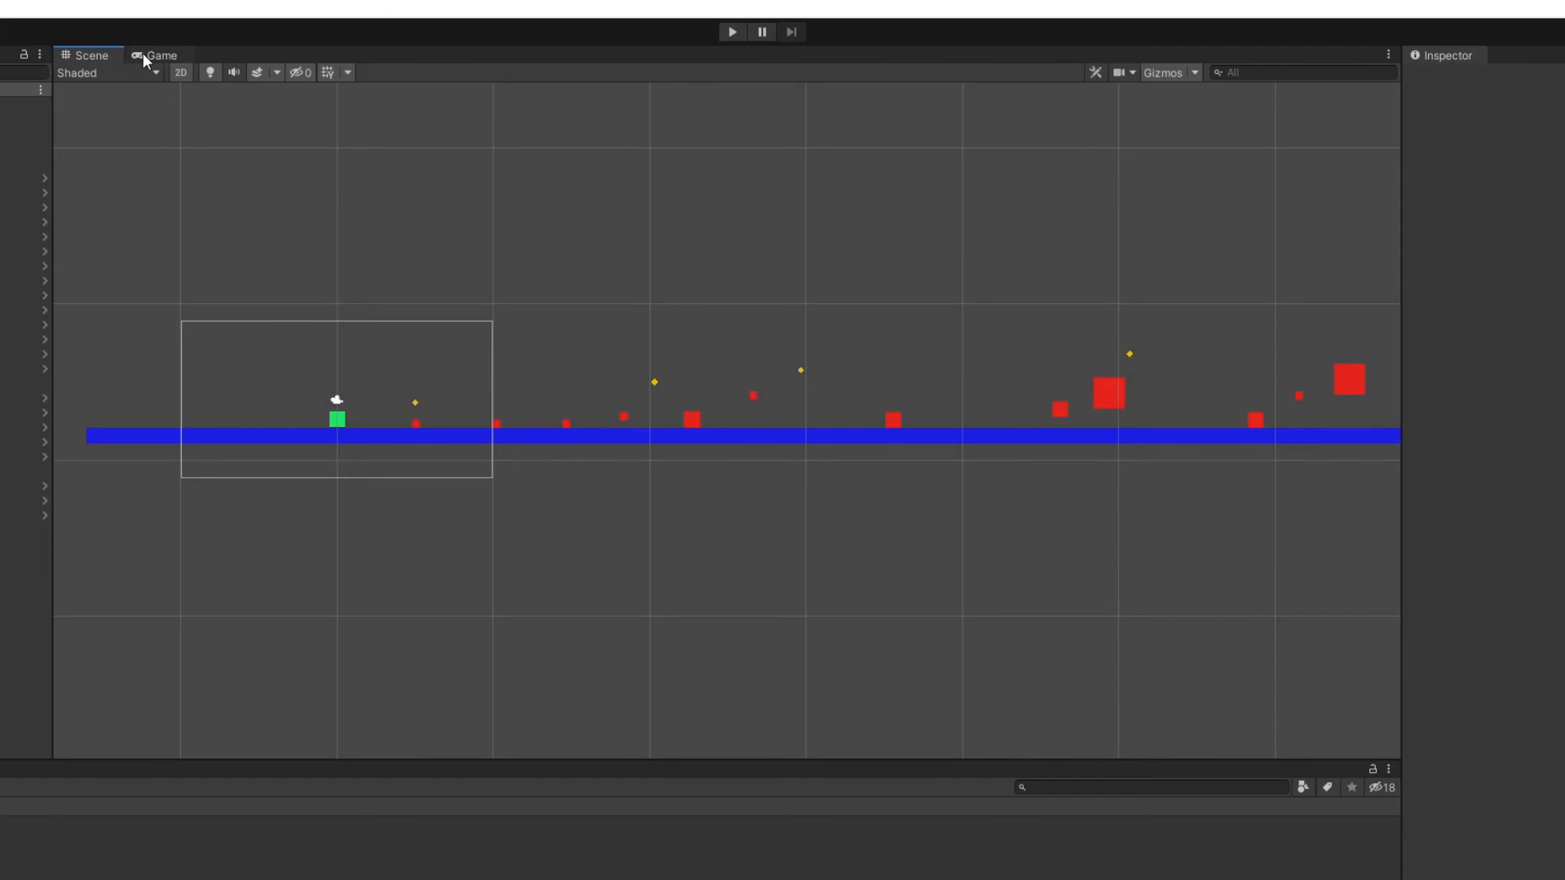
Test the demo level in Play mode by starting a run with Go and jumping over the obstacles, and exit Play mode
click(733, 33)
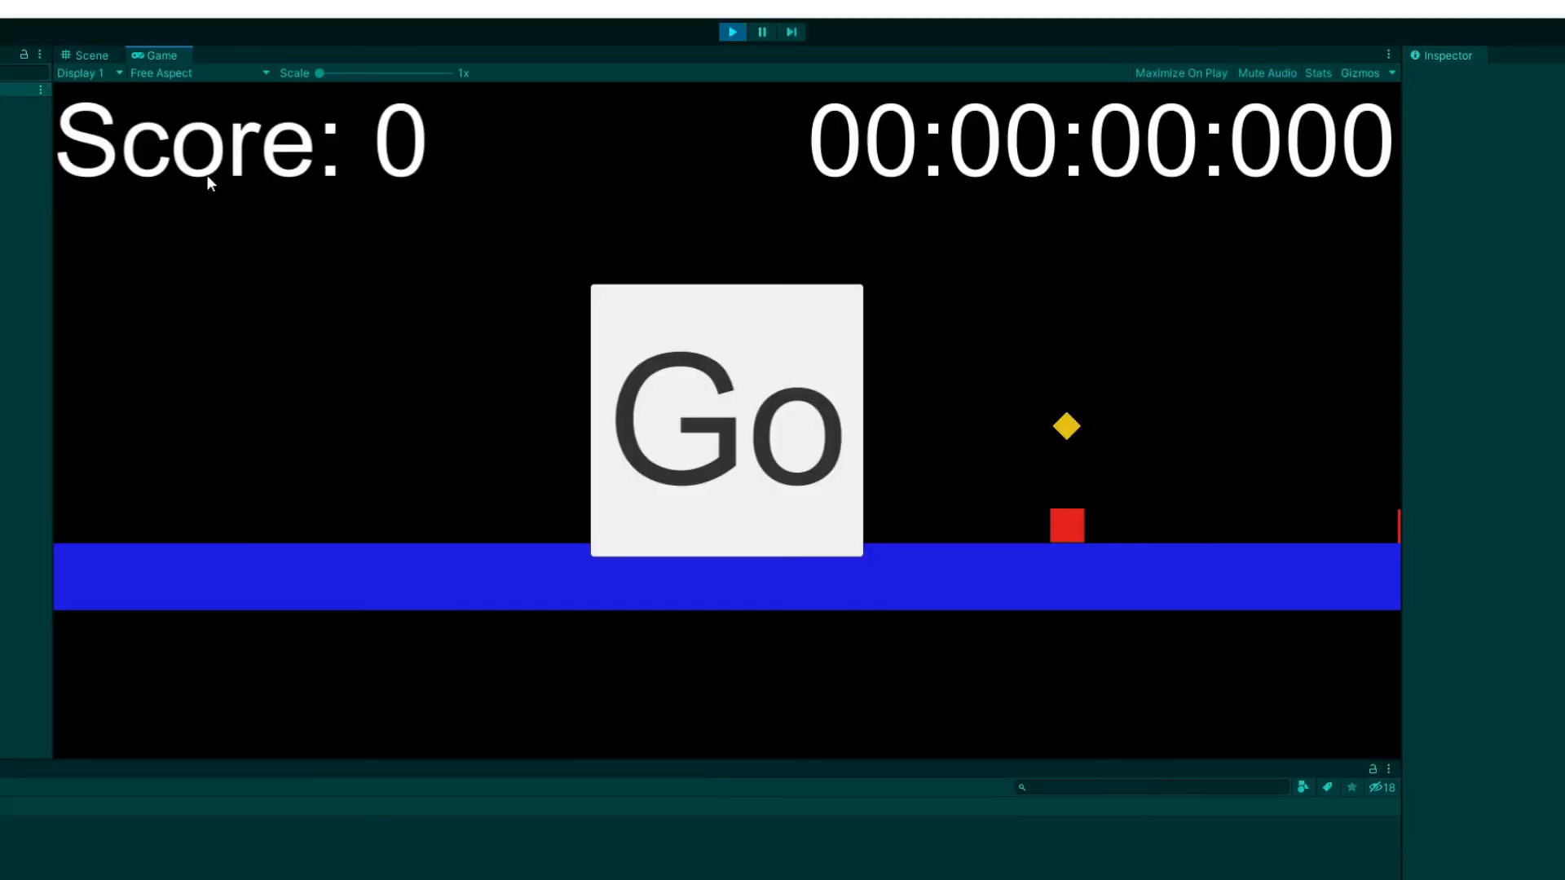
click(688, 357)
click(688, 356)
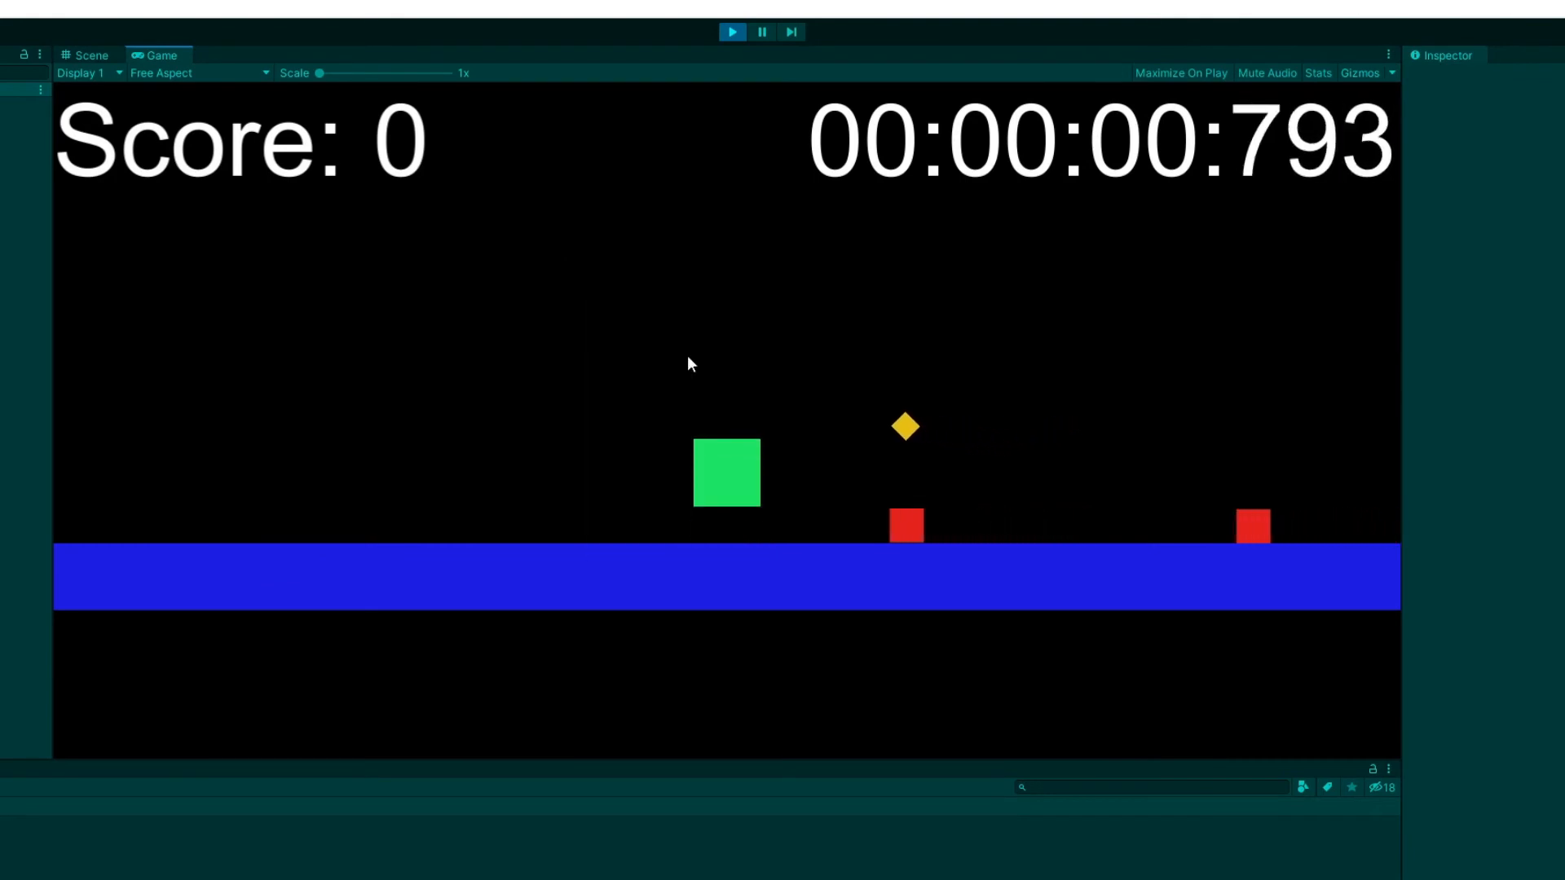
key(space)
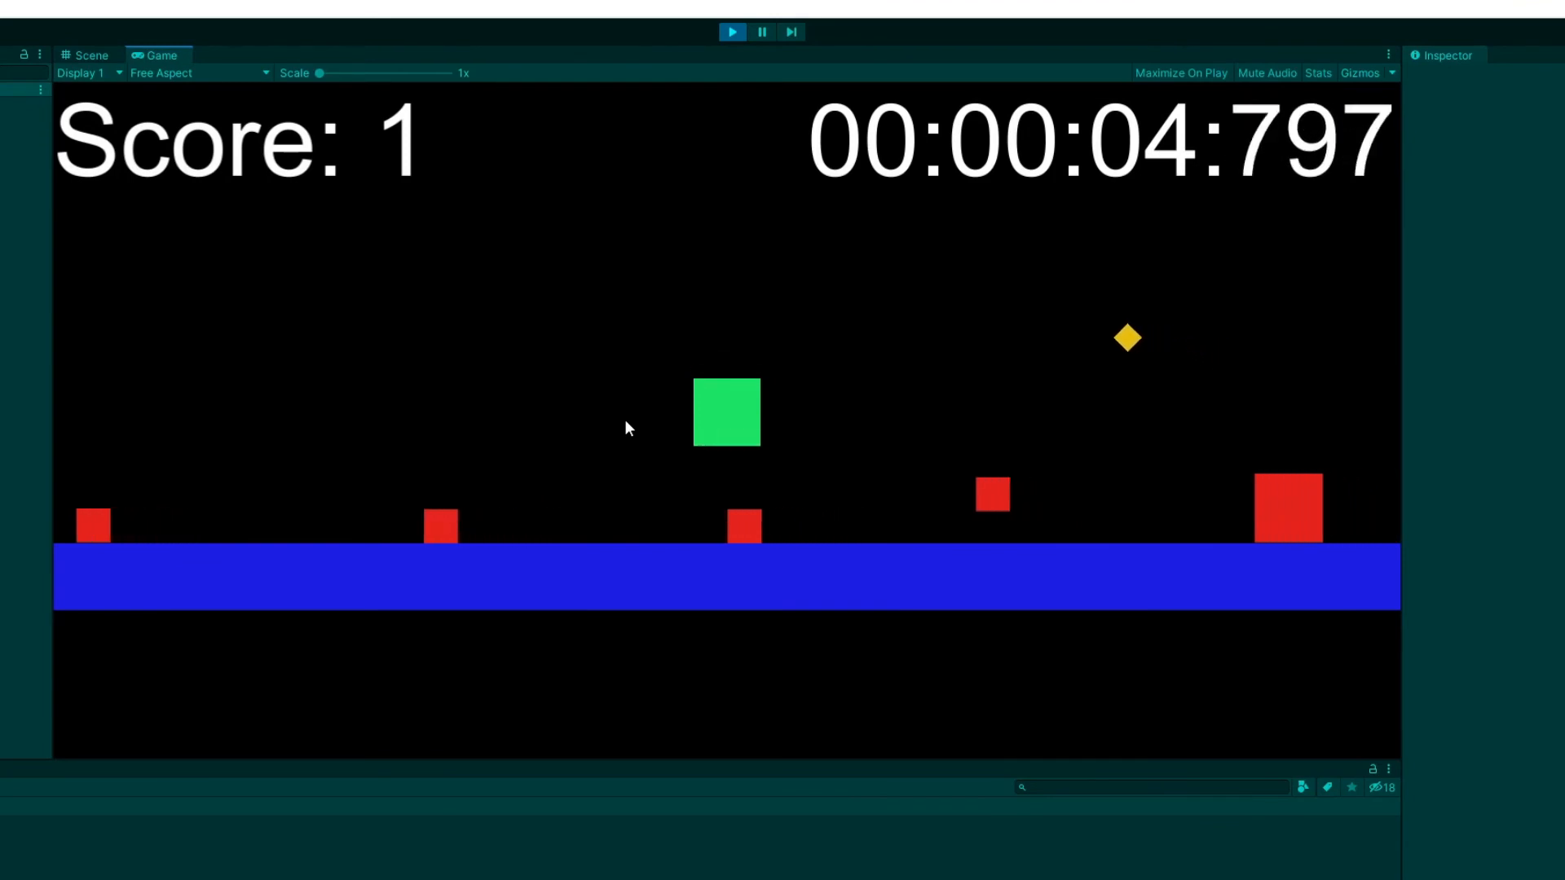
key(space)
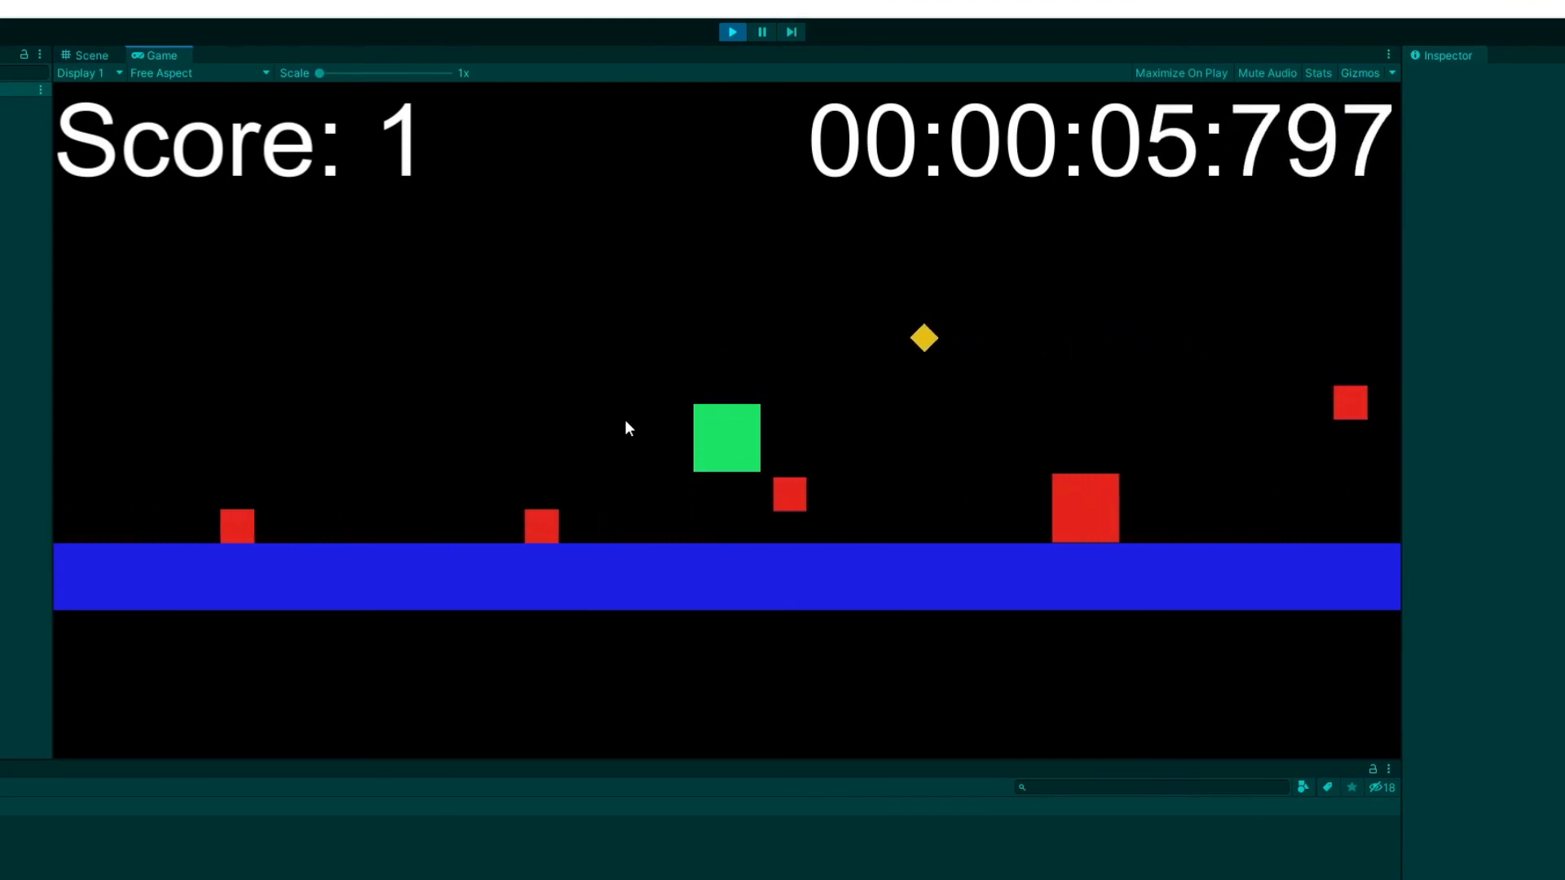
click(732, 33)
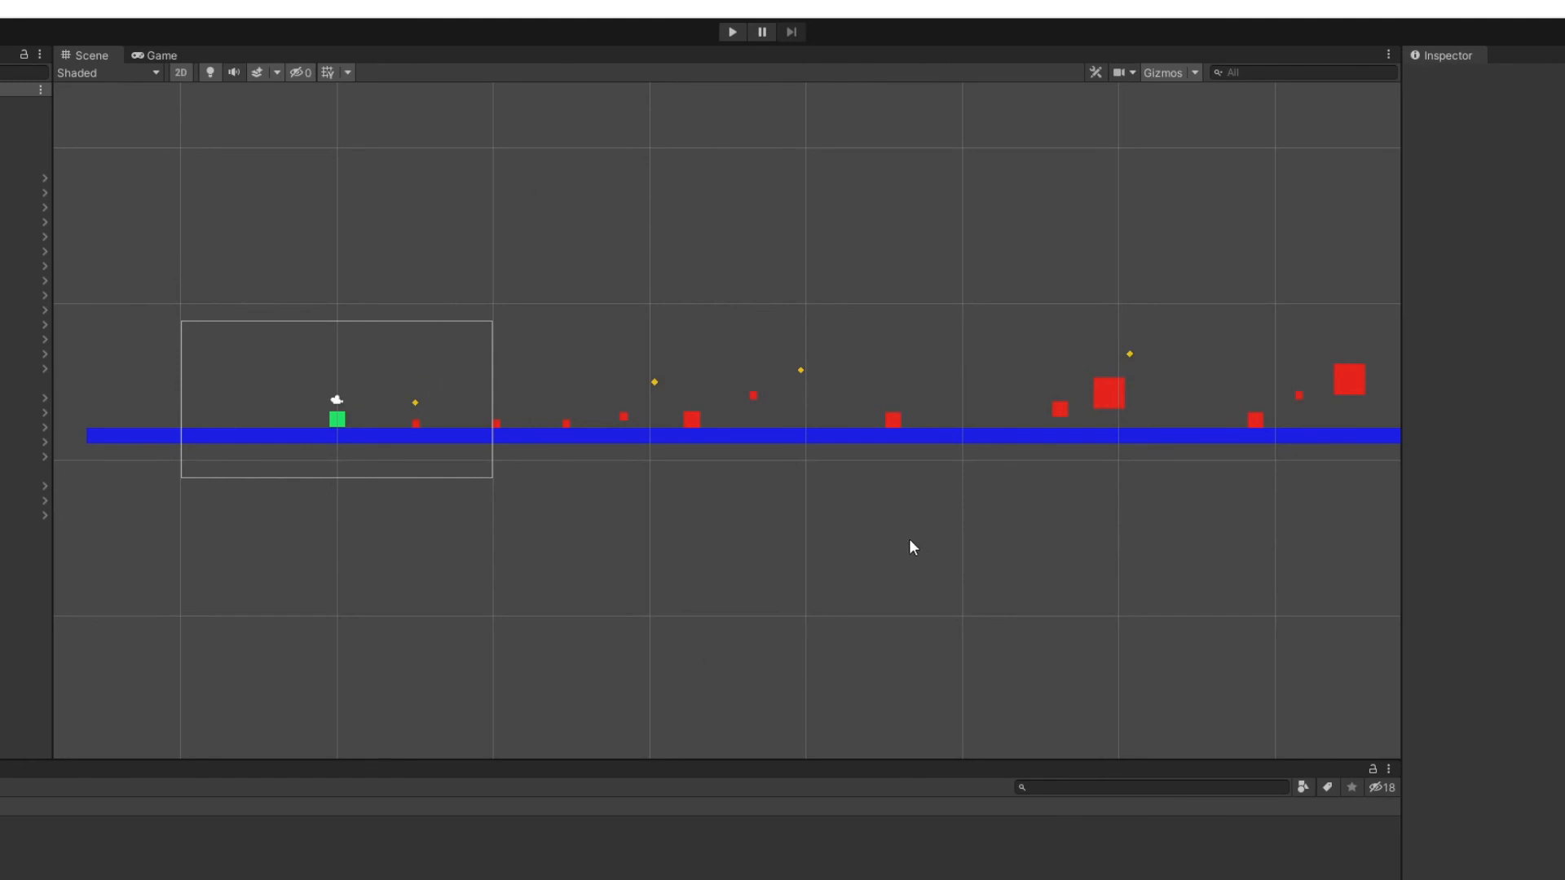
Delete the Canvas object while in Play mode, stop the game, and check the user interface in the Game view
click(732, 31)
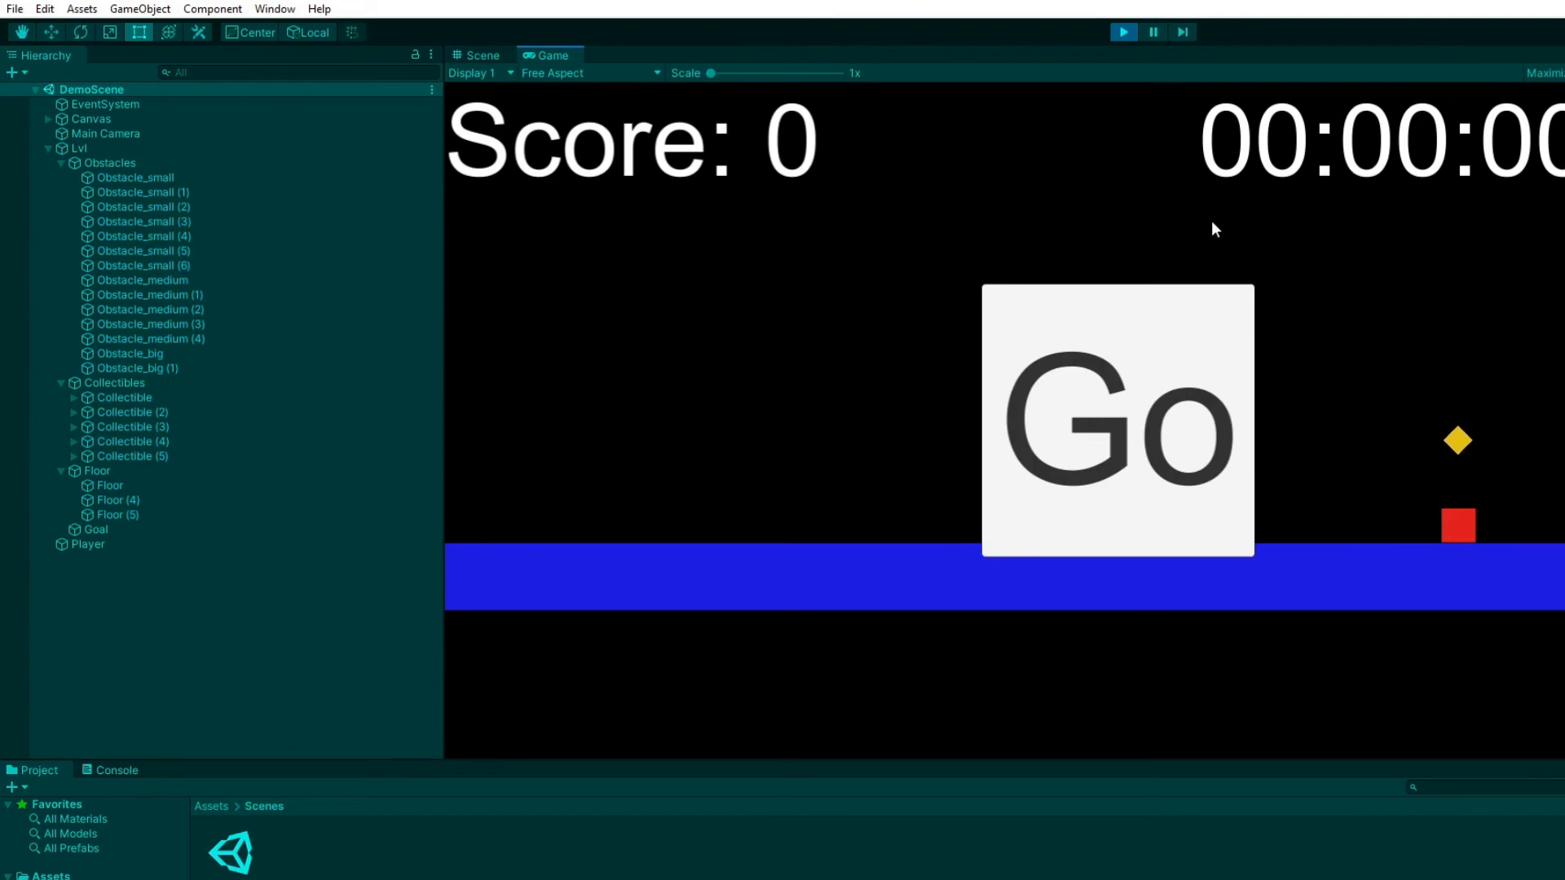
click(92, 121)
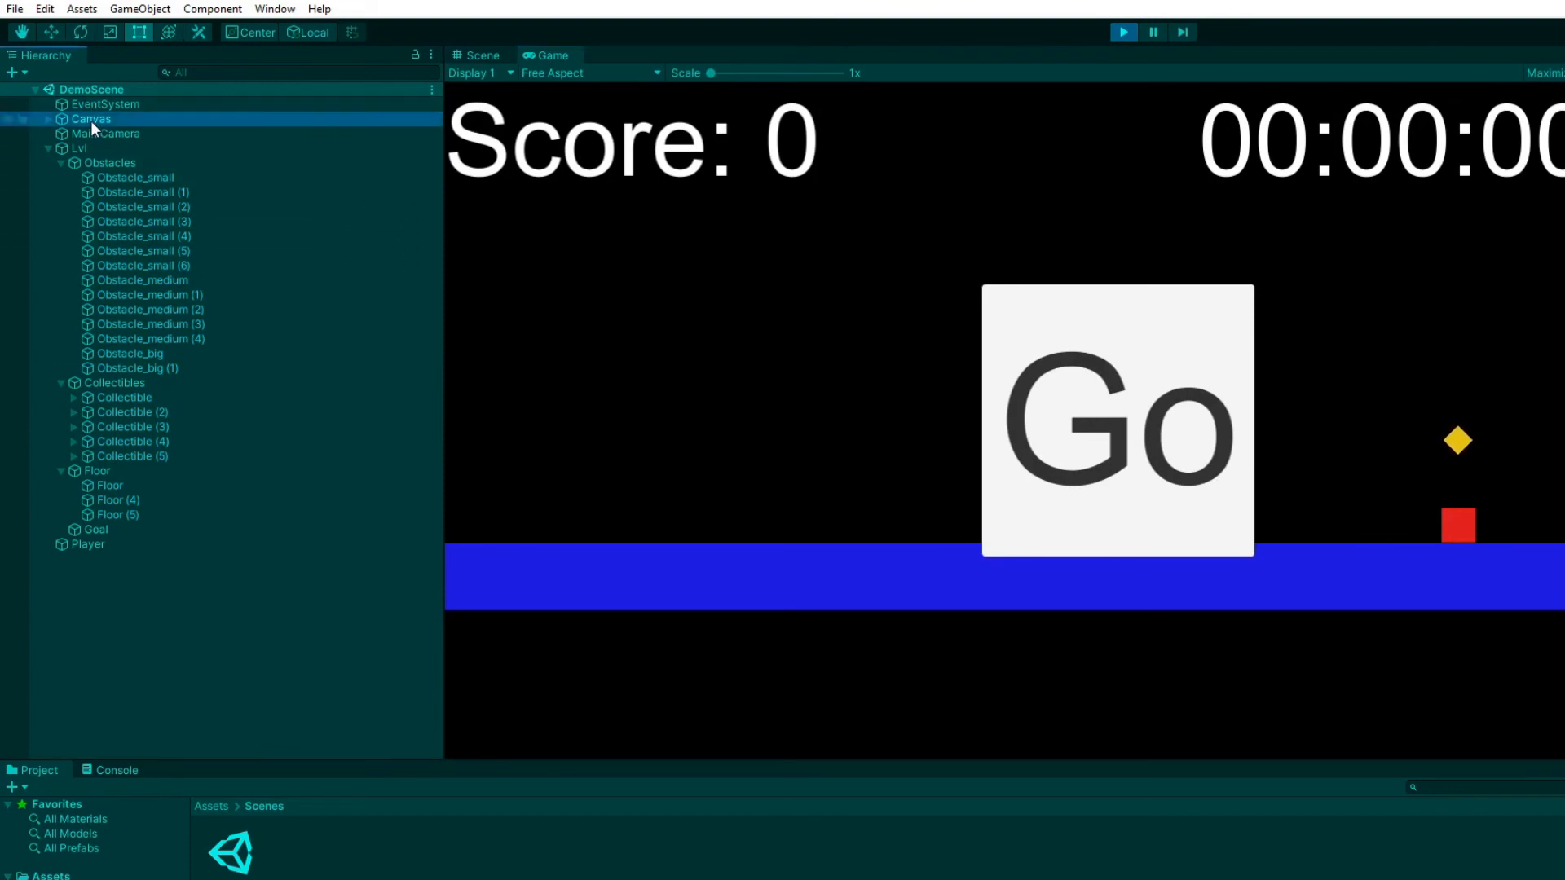
key(Delete)
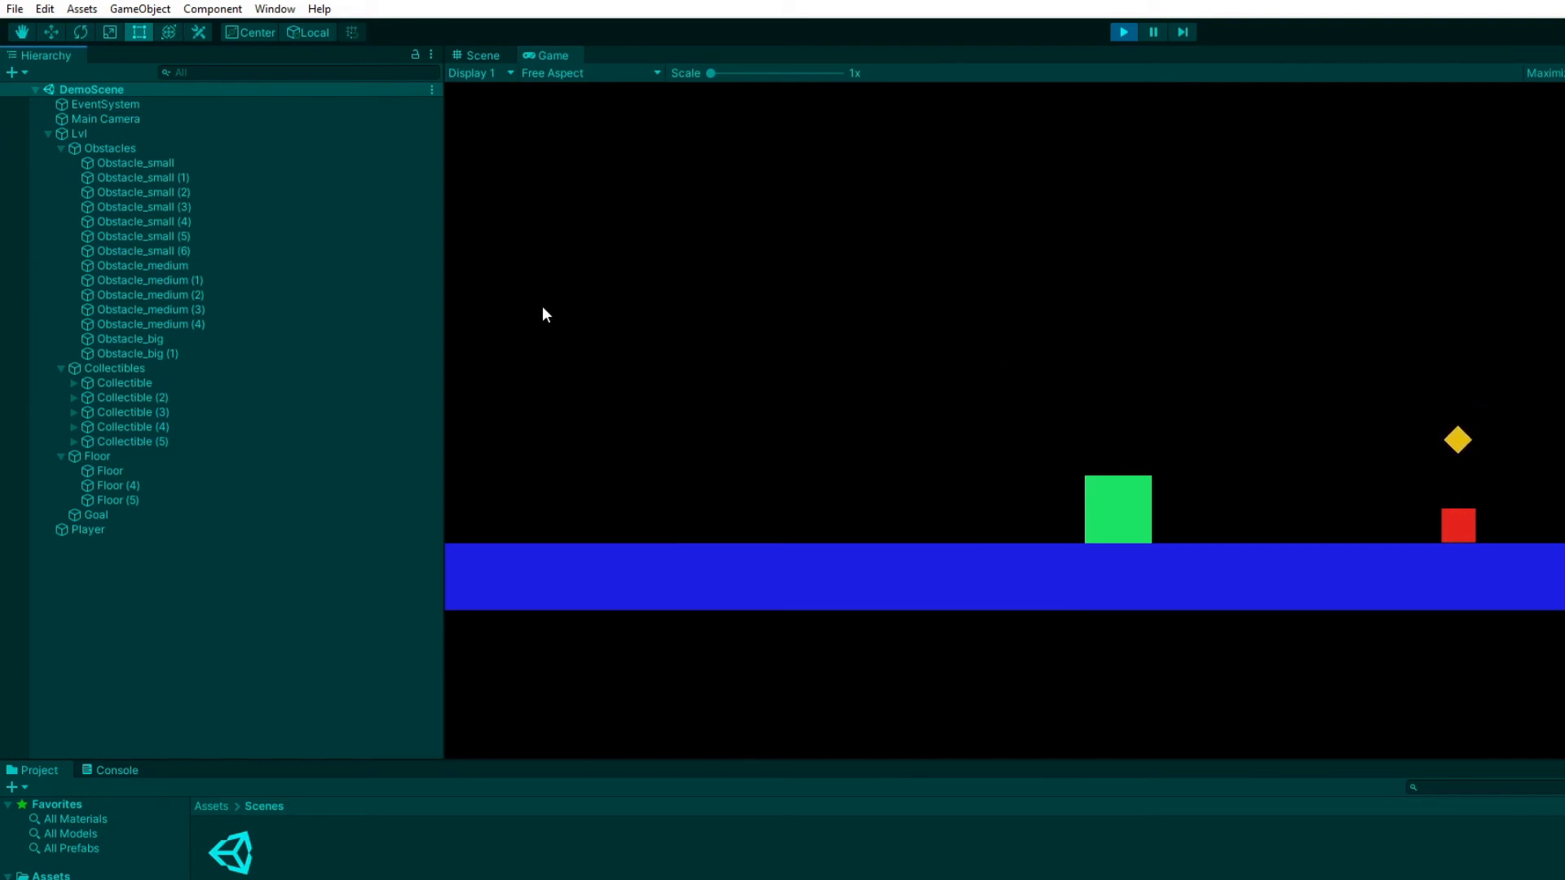
click(1123, 33)
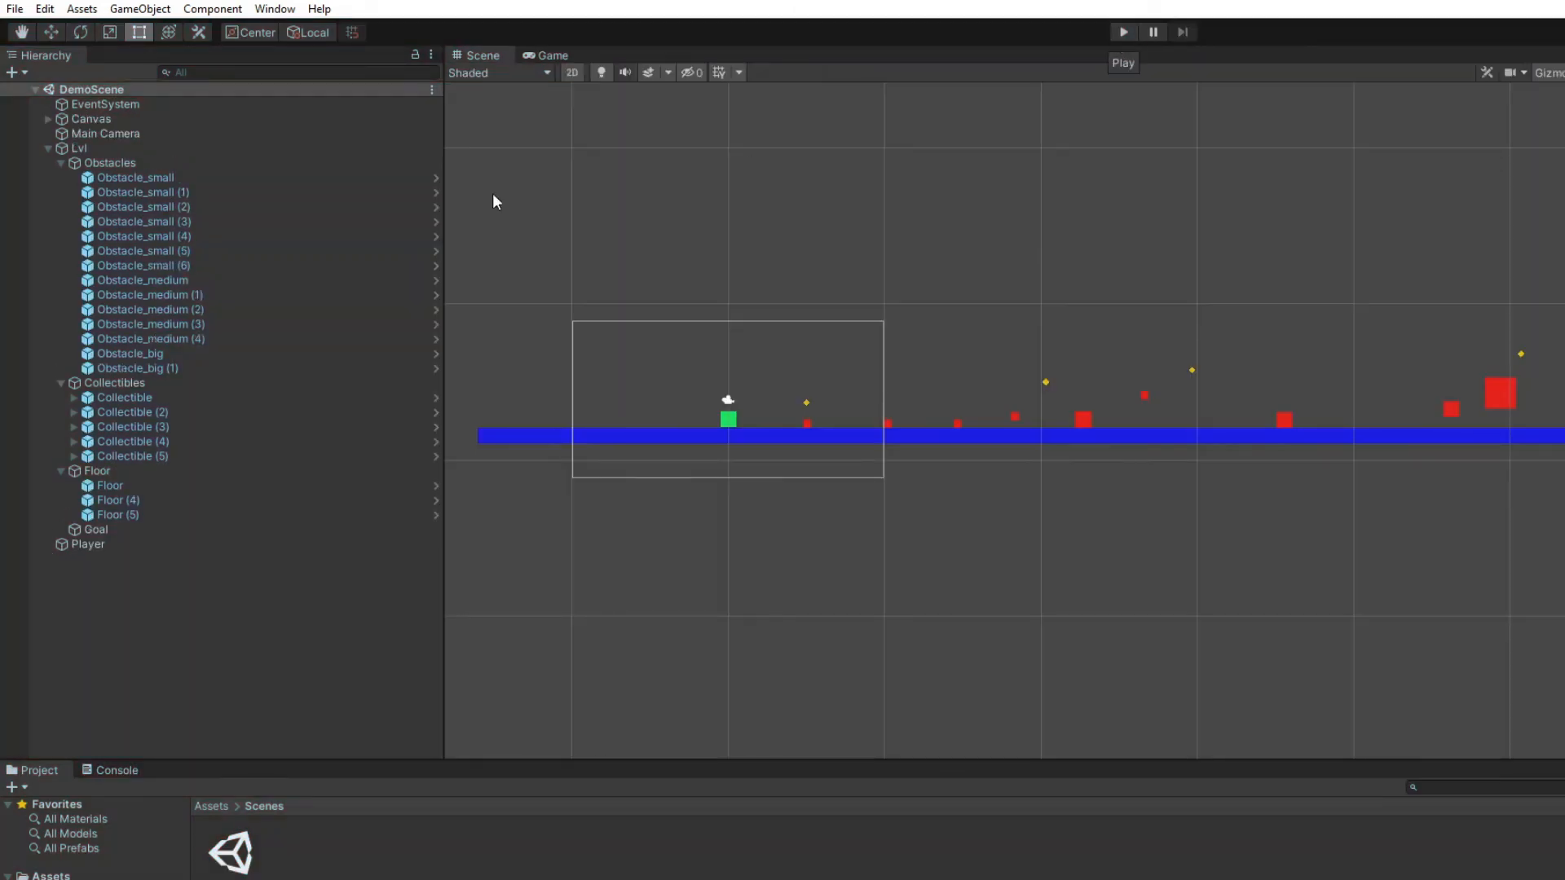
click(550, 54)
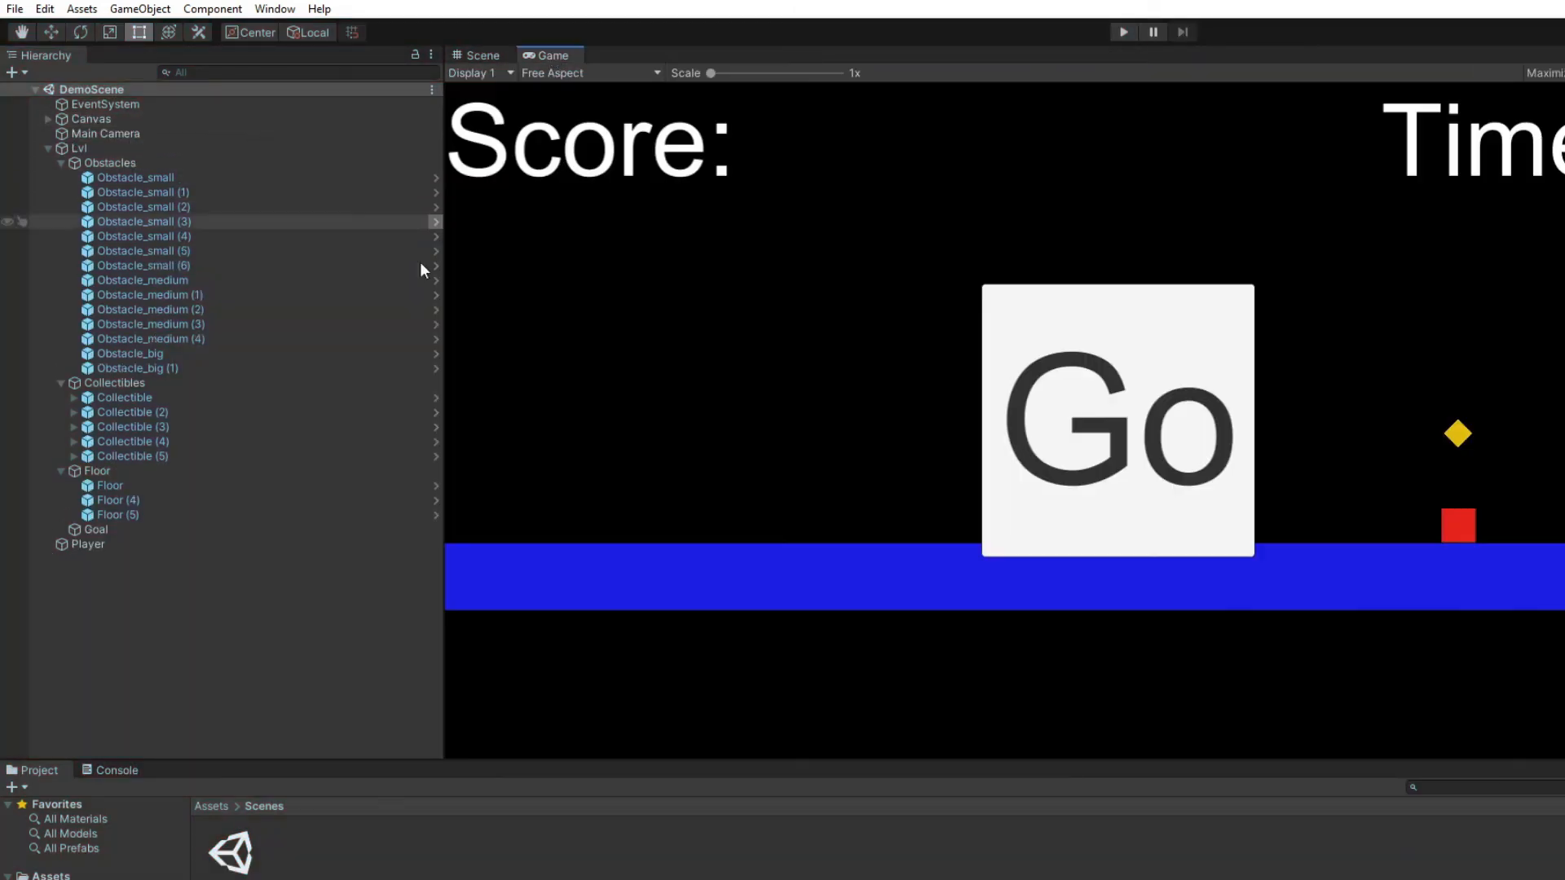
click(481, 55)
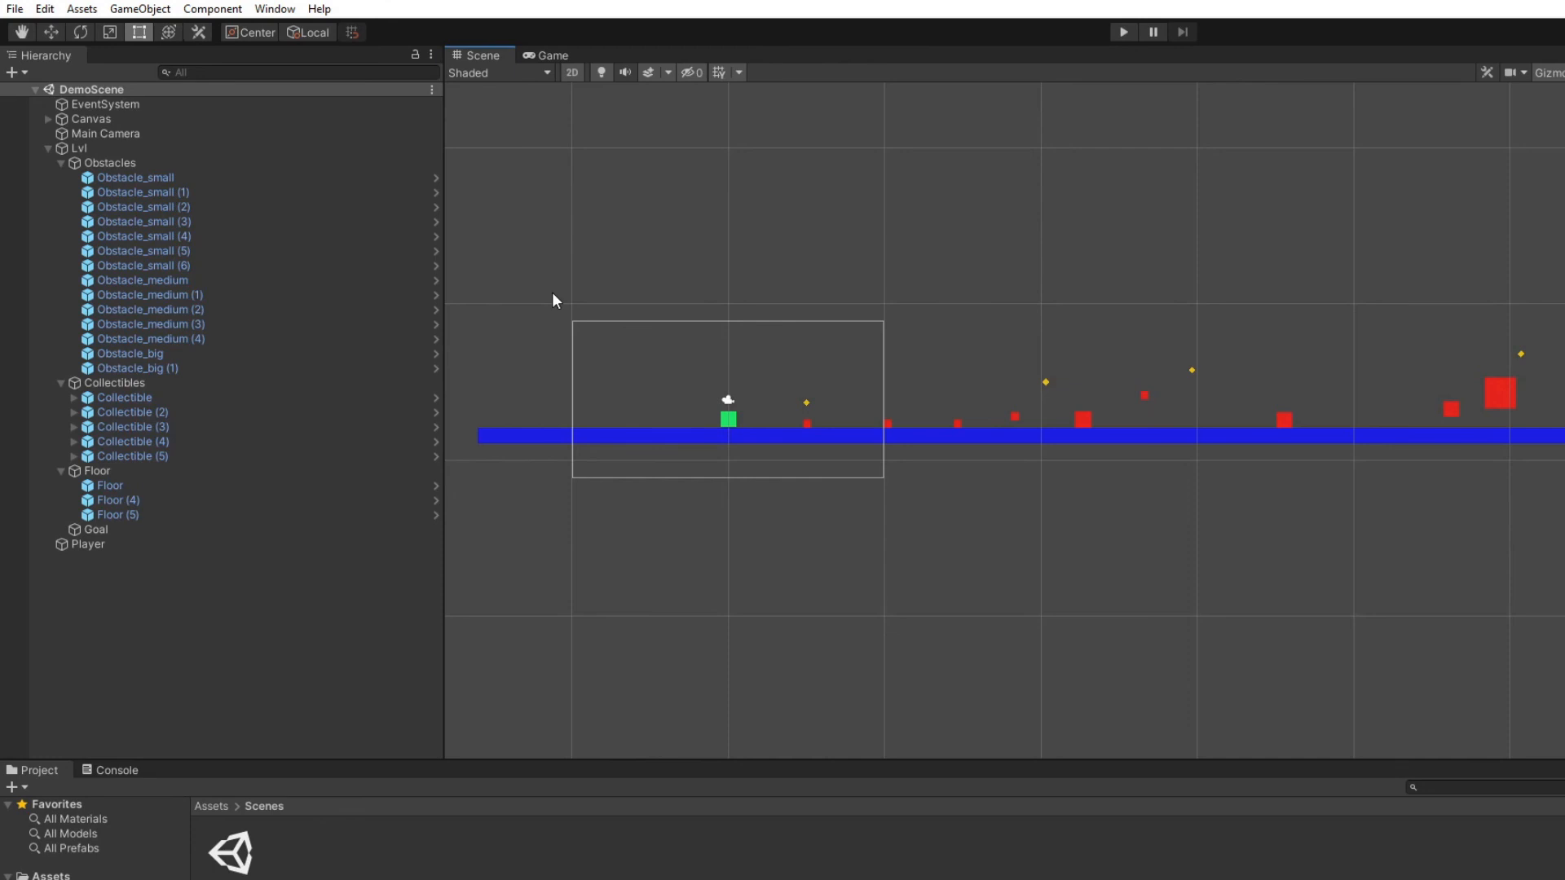
Try a red Playmode tint (FF0000) in the Colors preferences, restore cyan, and check the tint in Play mode
click(45, 9)
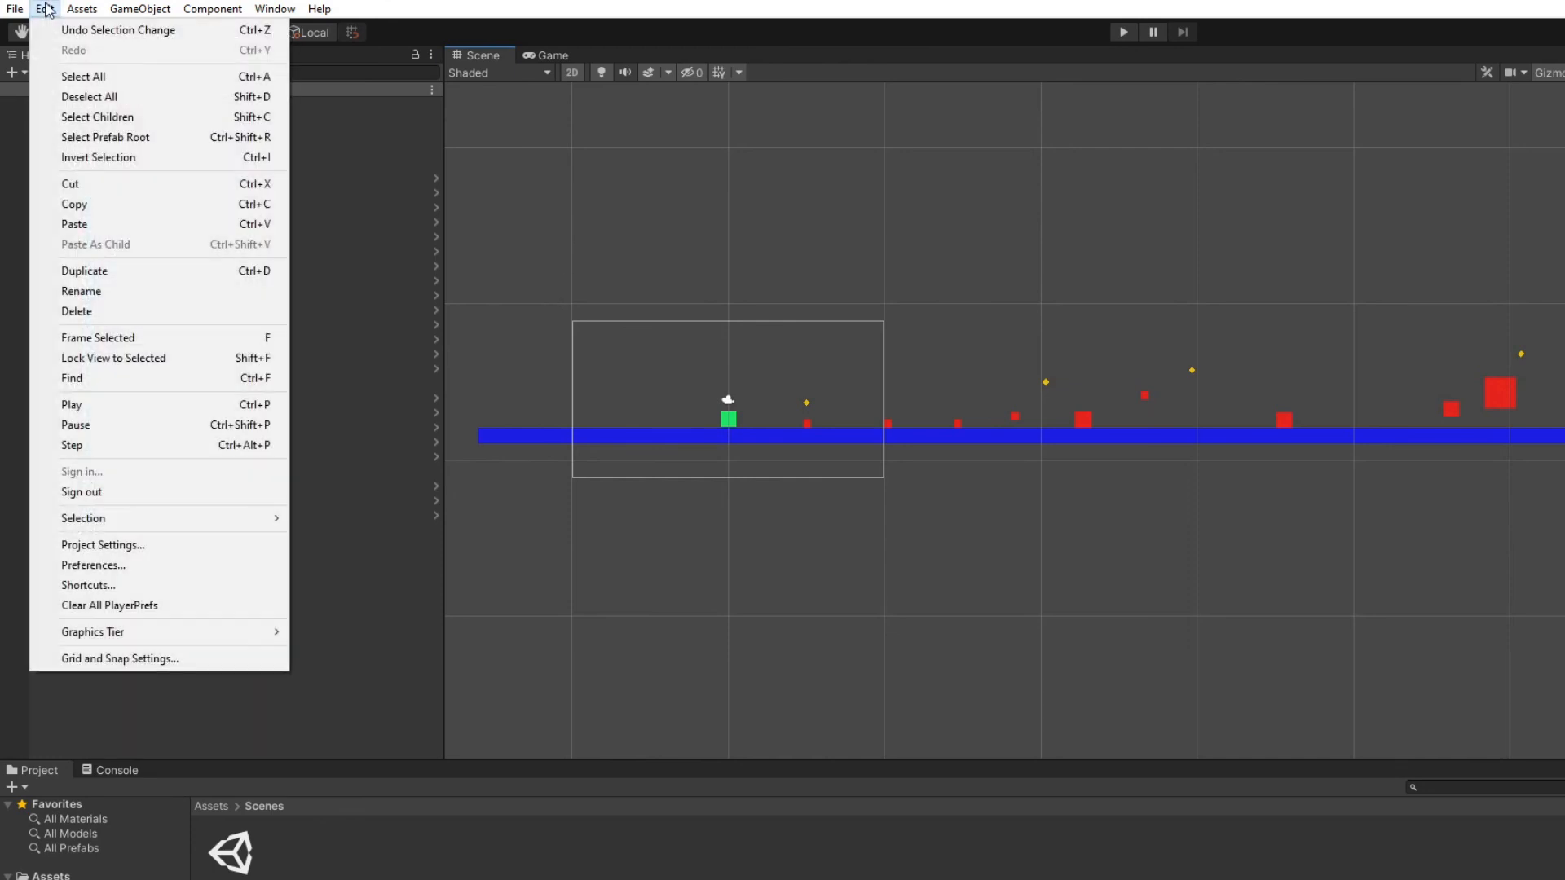
click(152, 565)
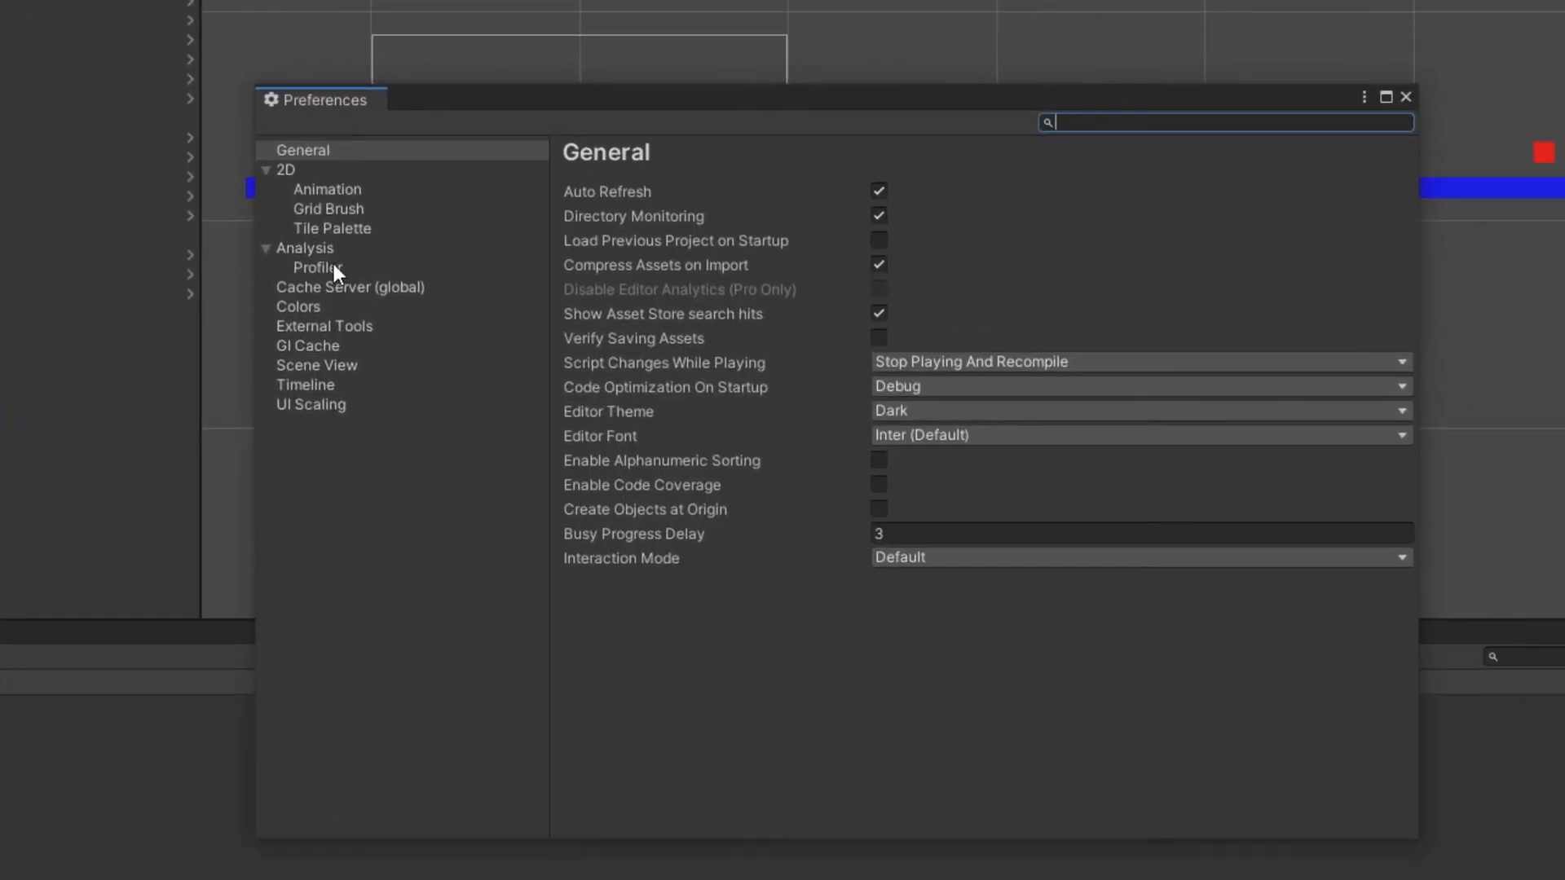
click(301, 307)
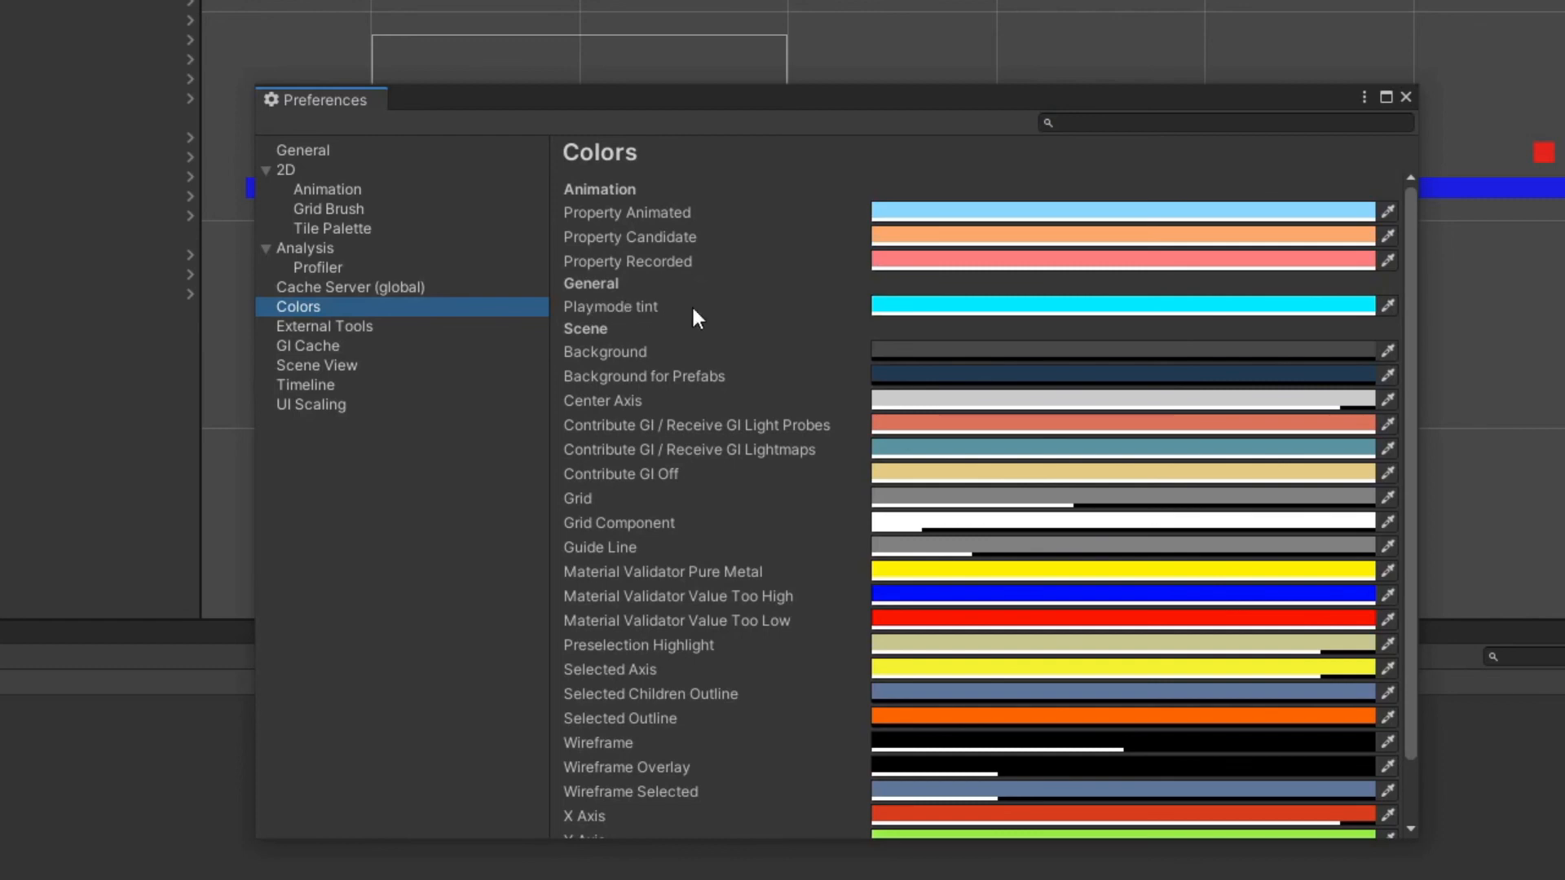
click(897, 306)
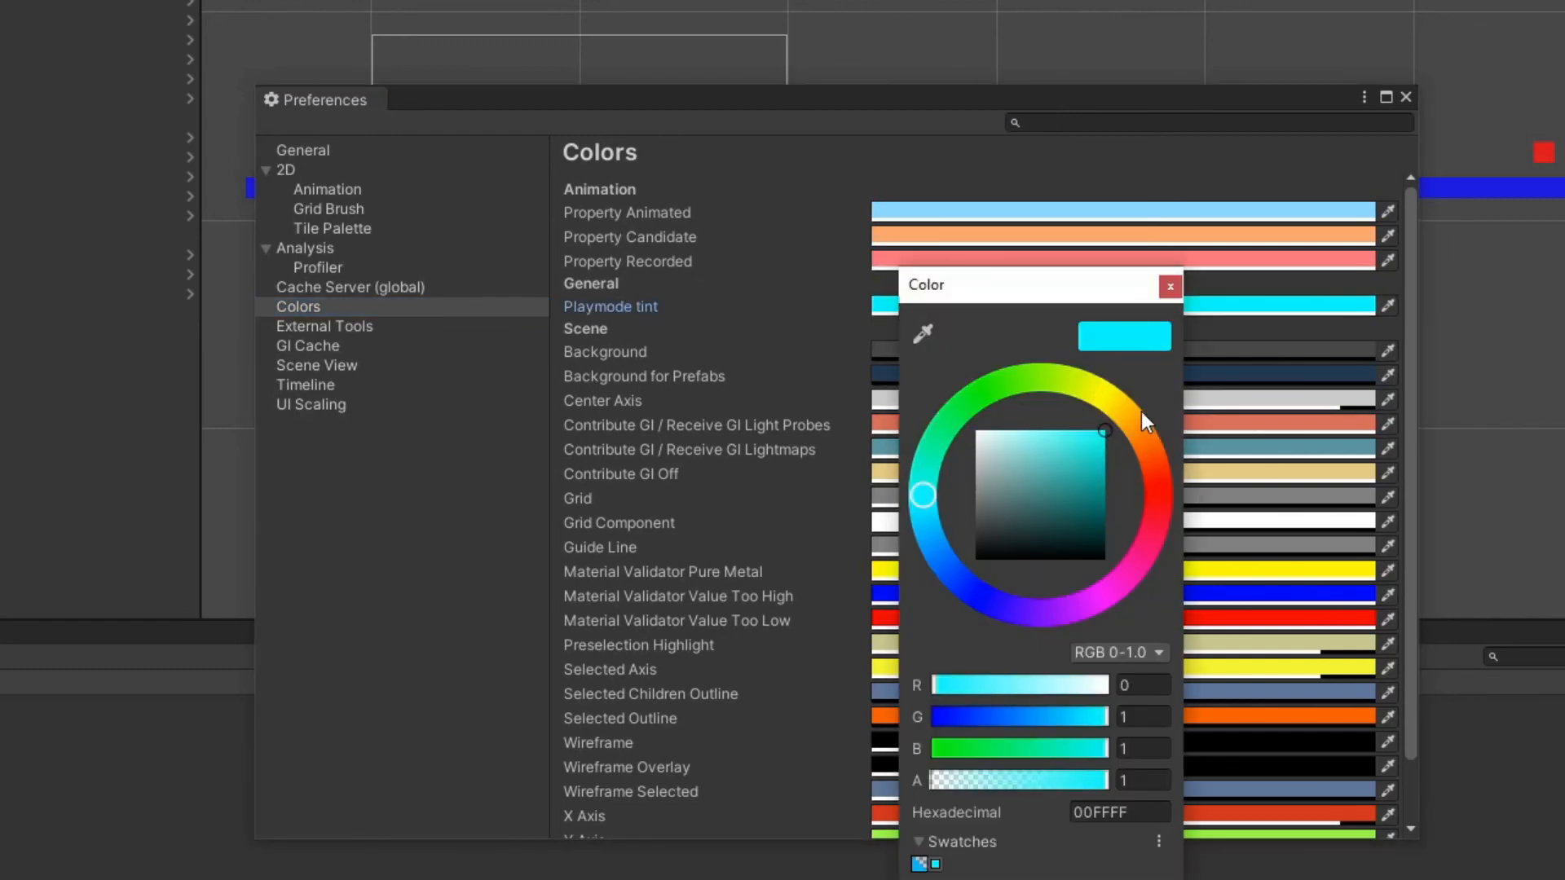
click(1153, 495)
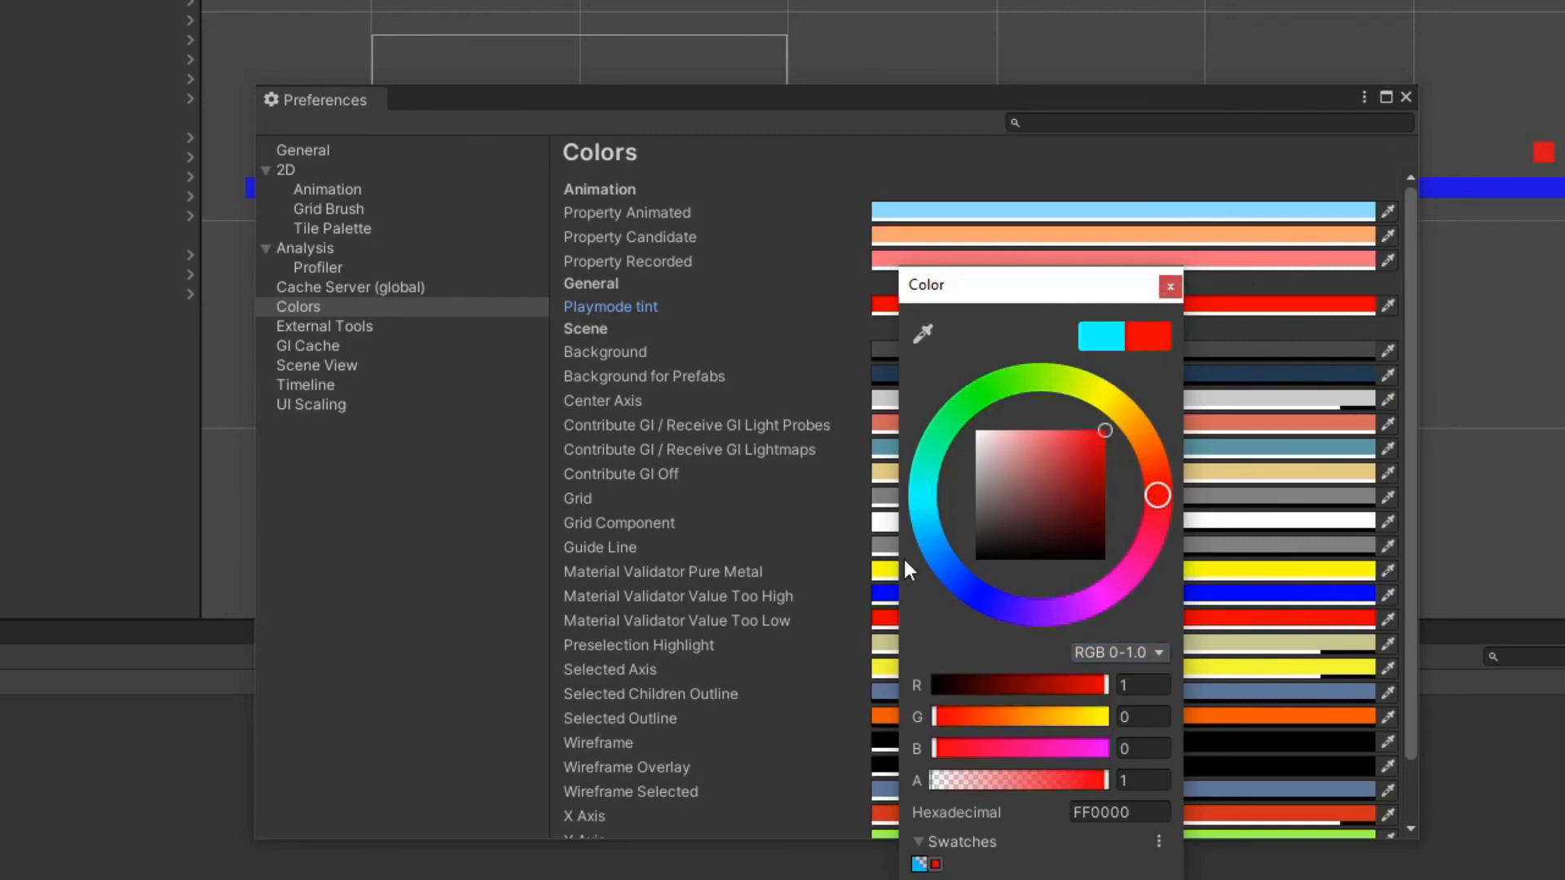
click(921, 500)
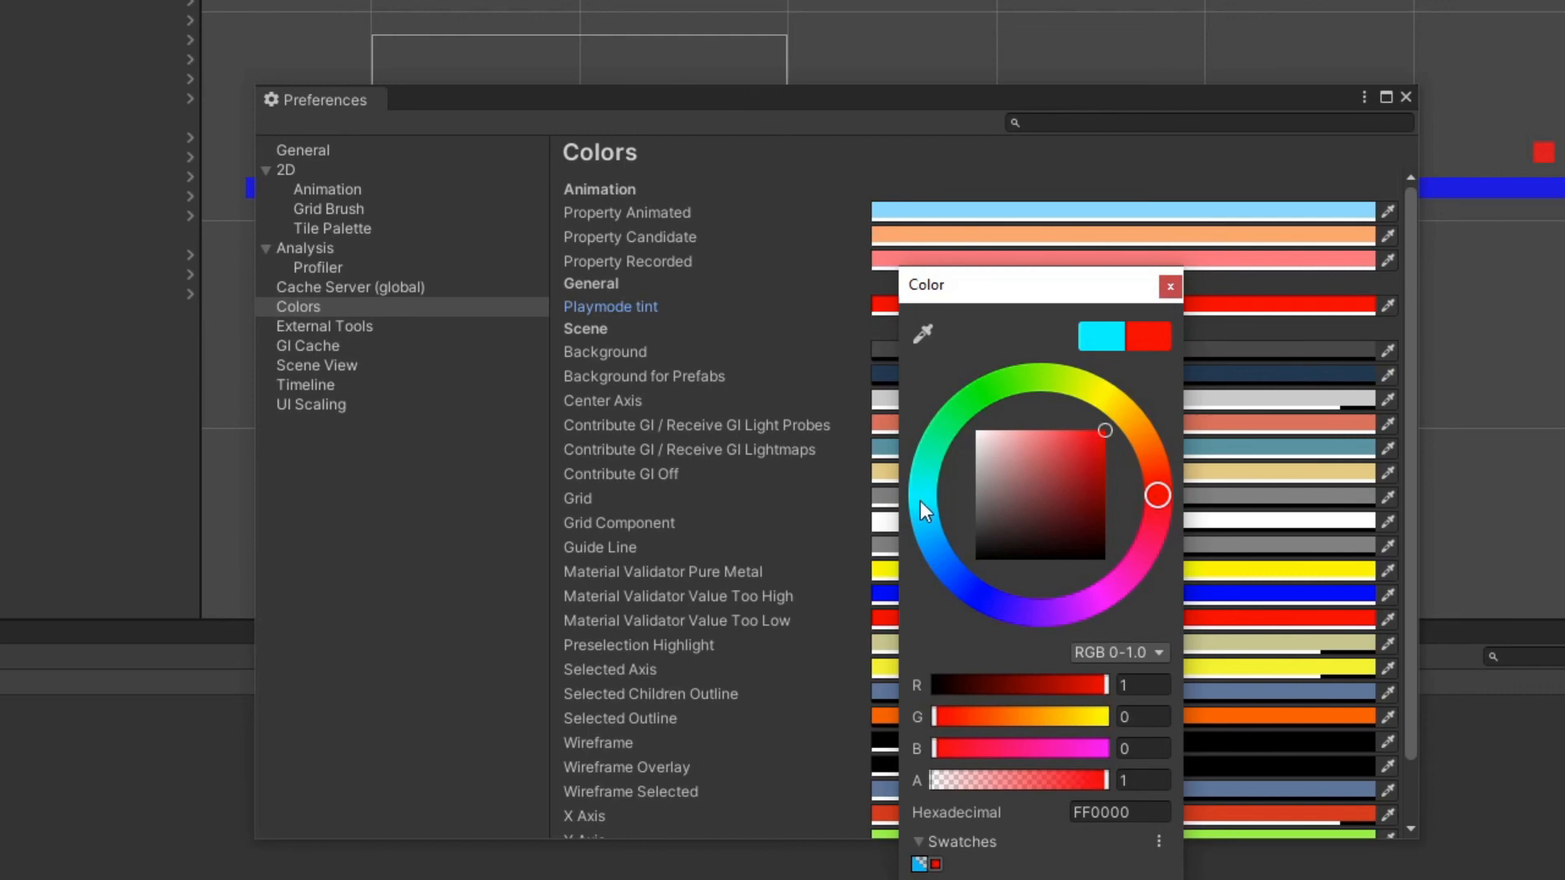
click(1171, 287)
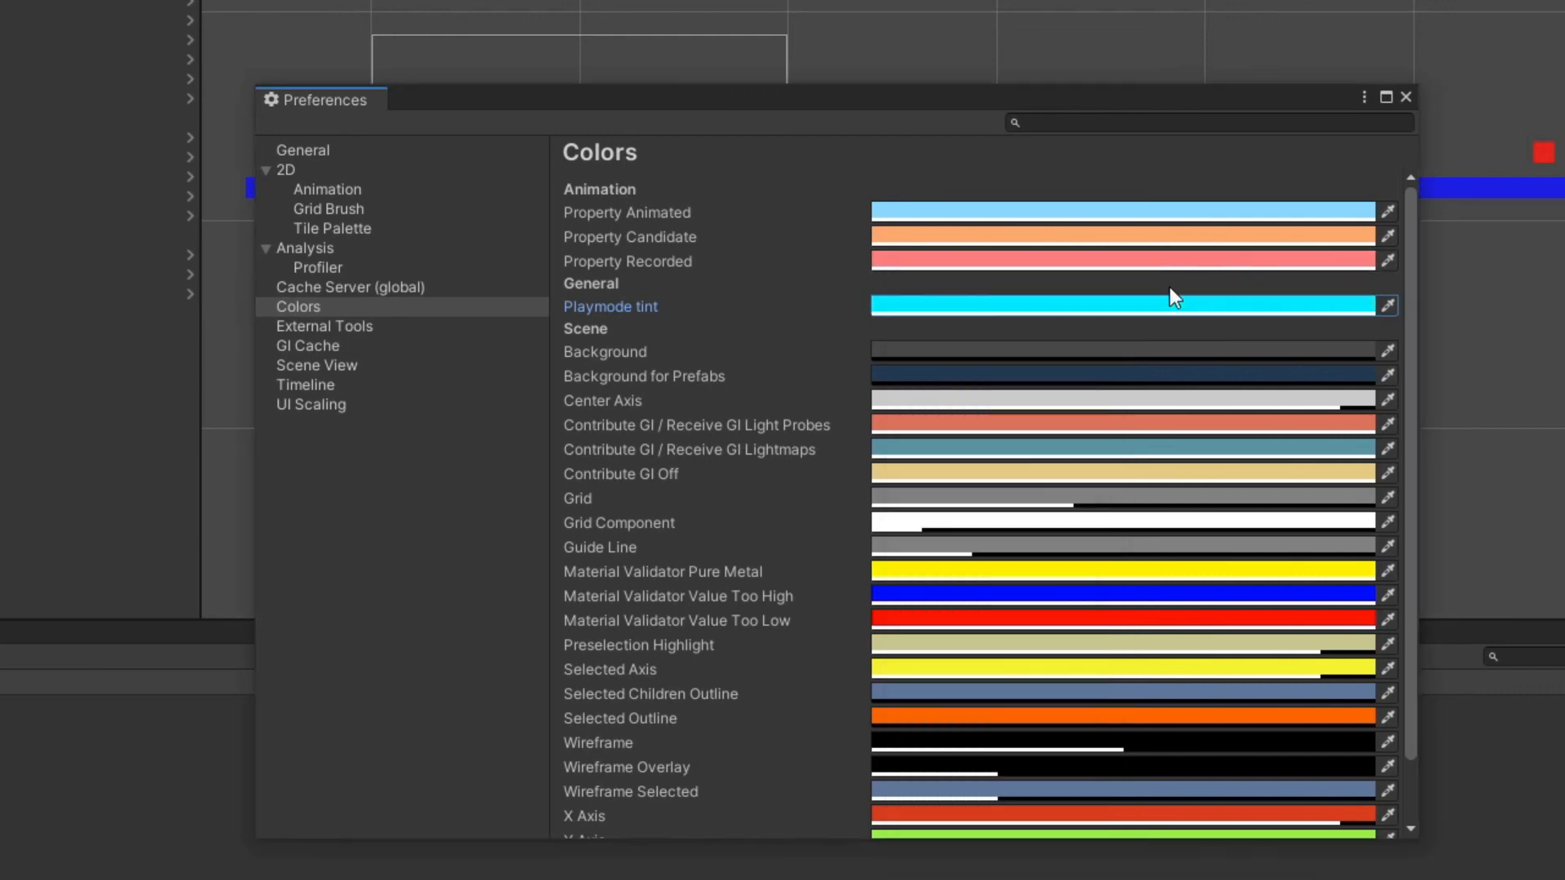
click(1405, 98)
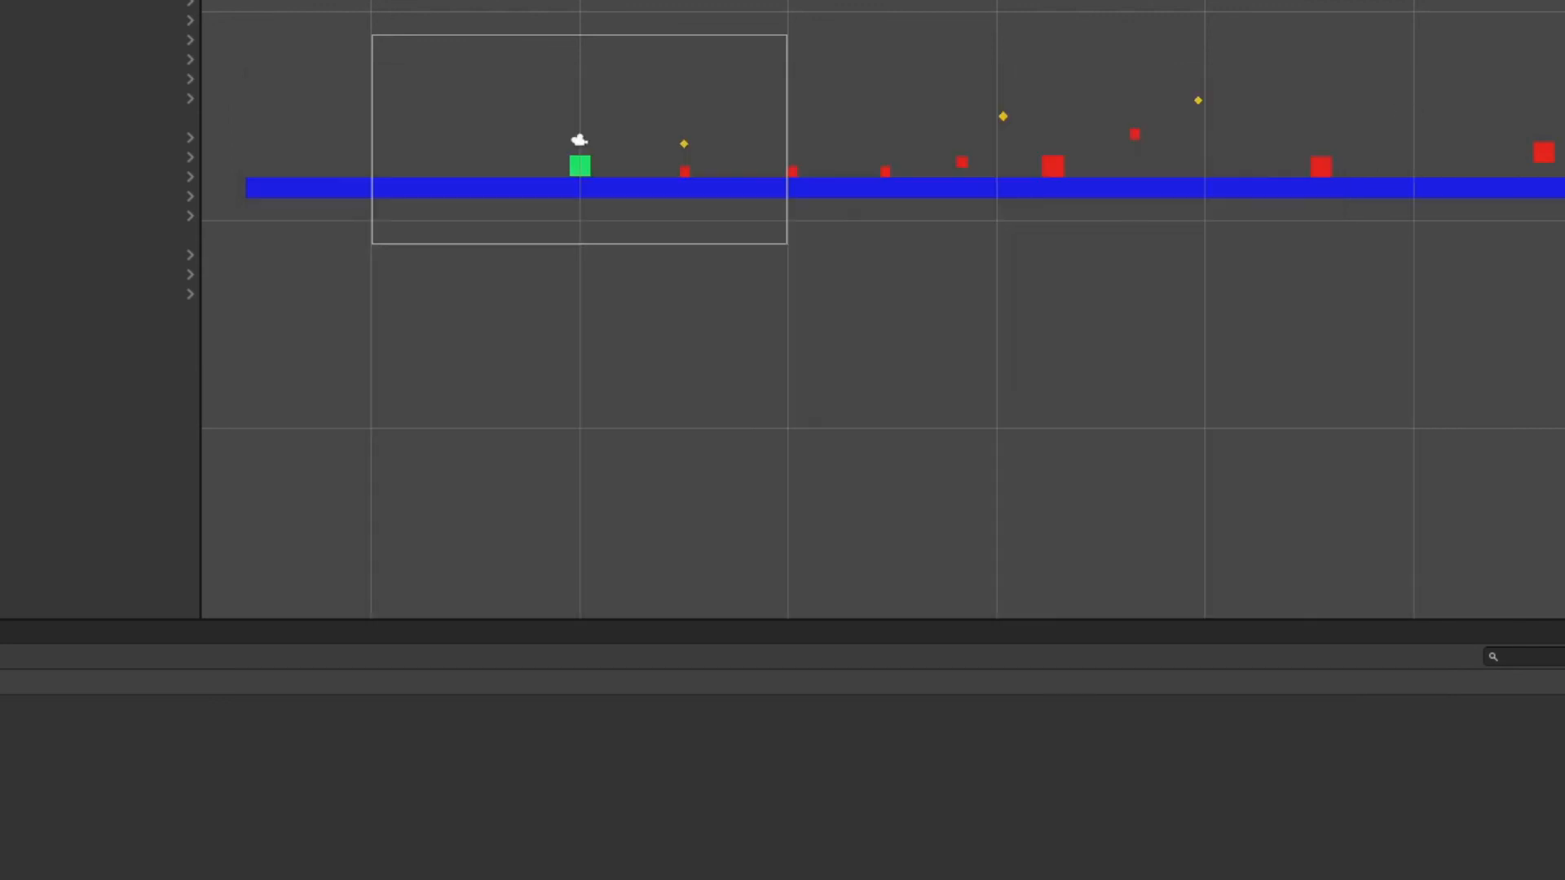
key(ctrl+p)
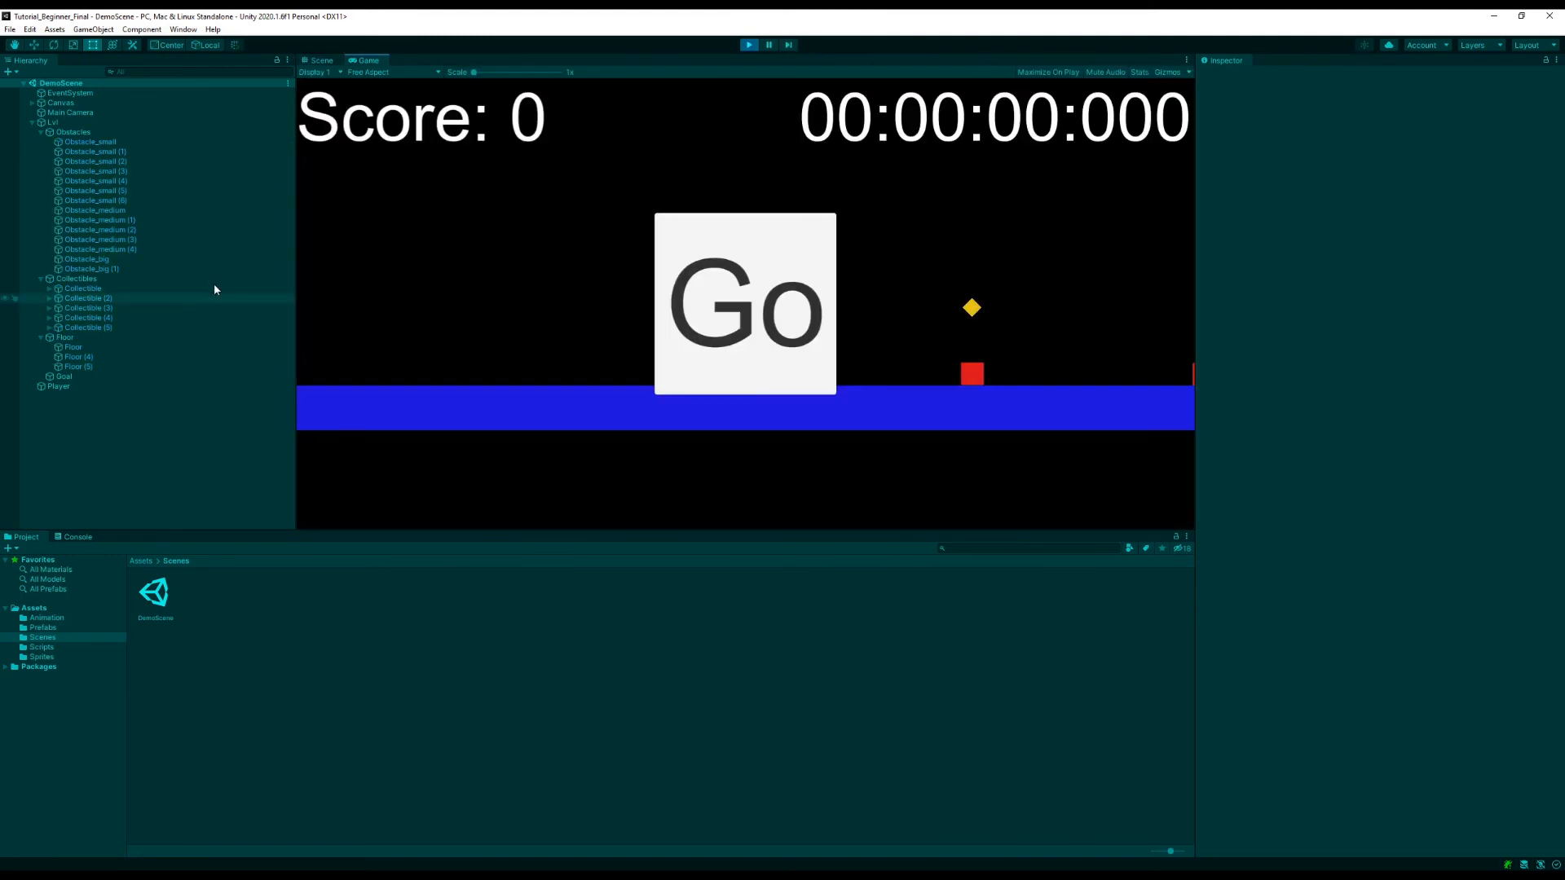
click(749, 45)
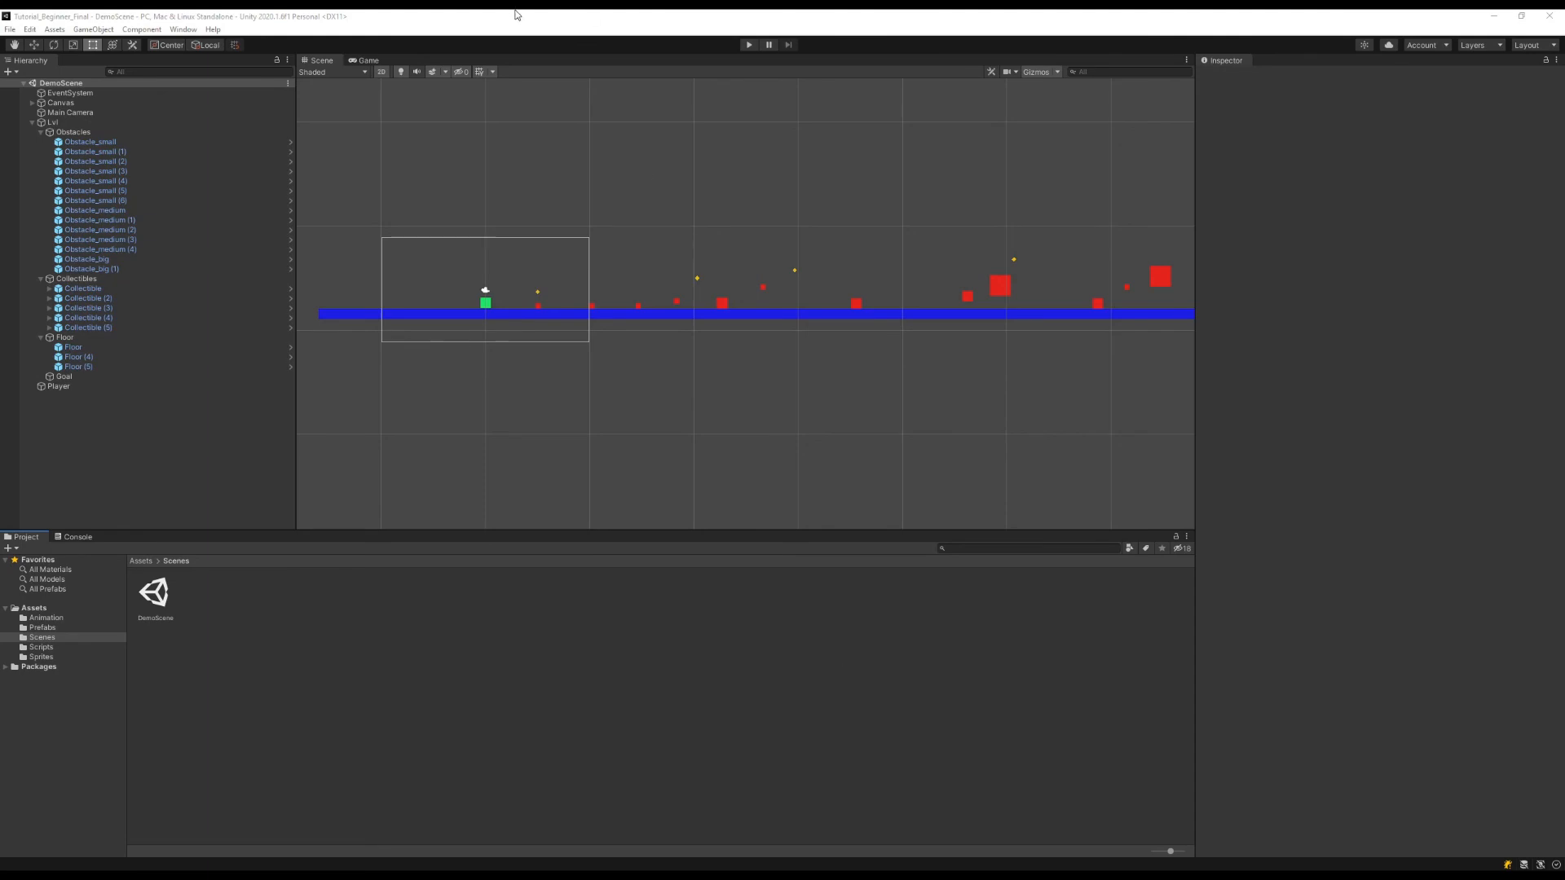
click(174, 30)
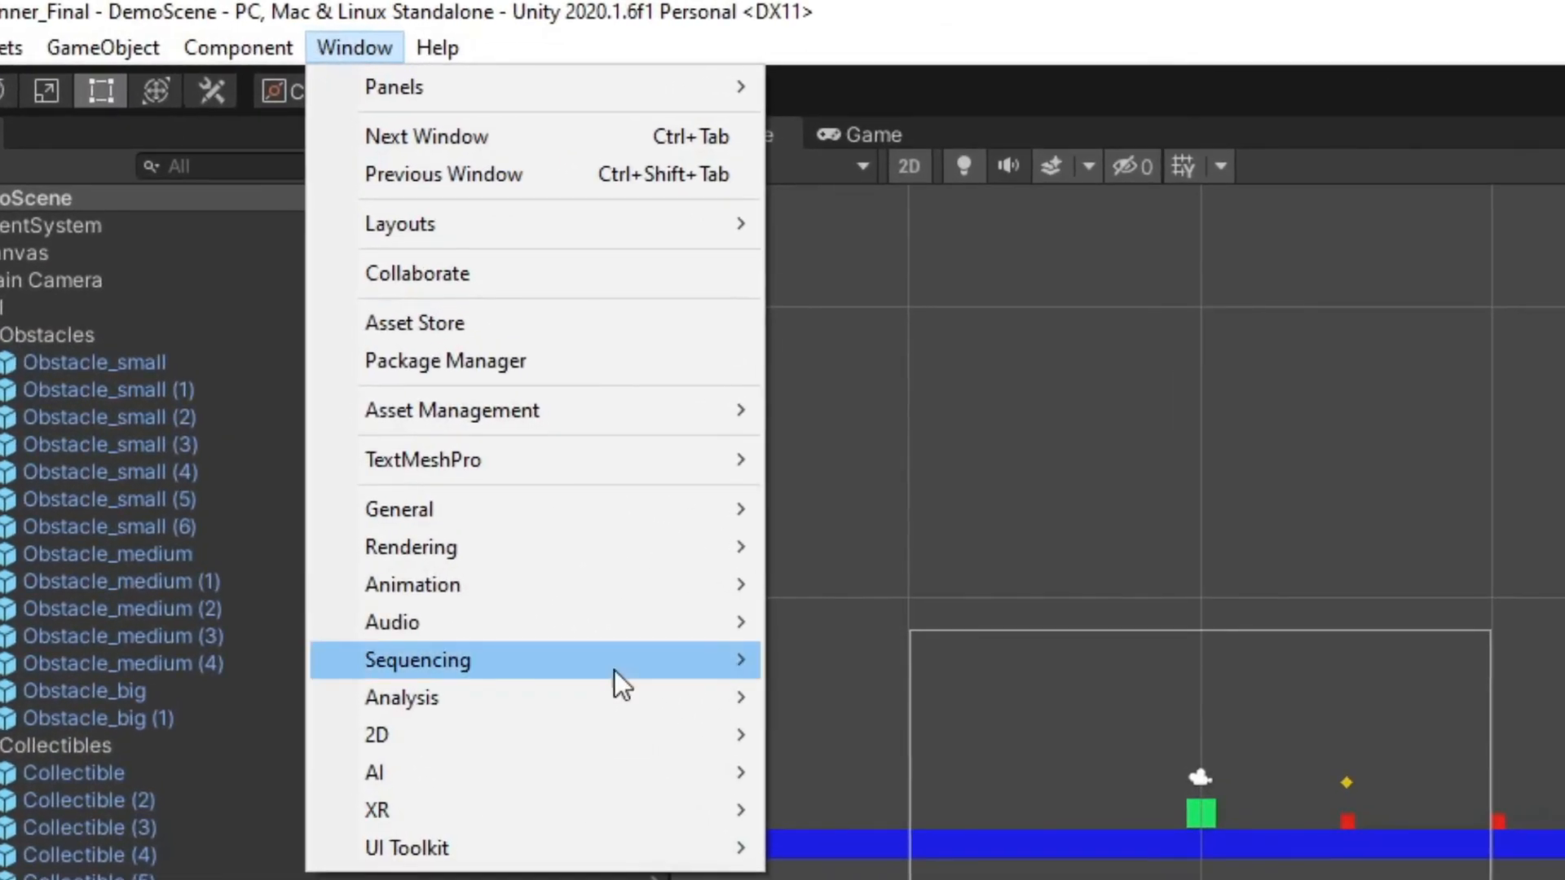
mouse_move(330, 341)
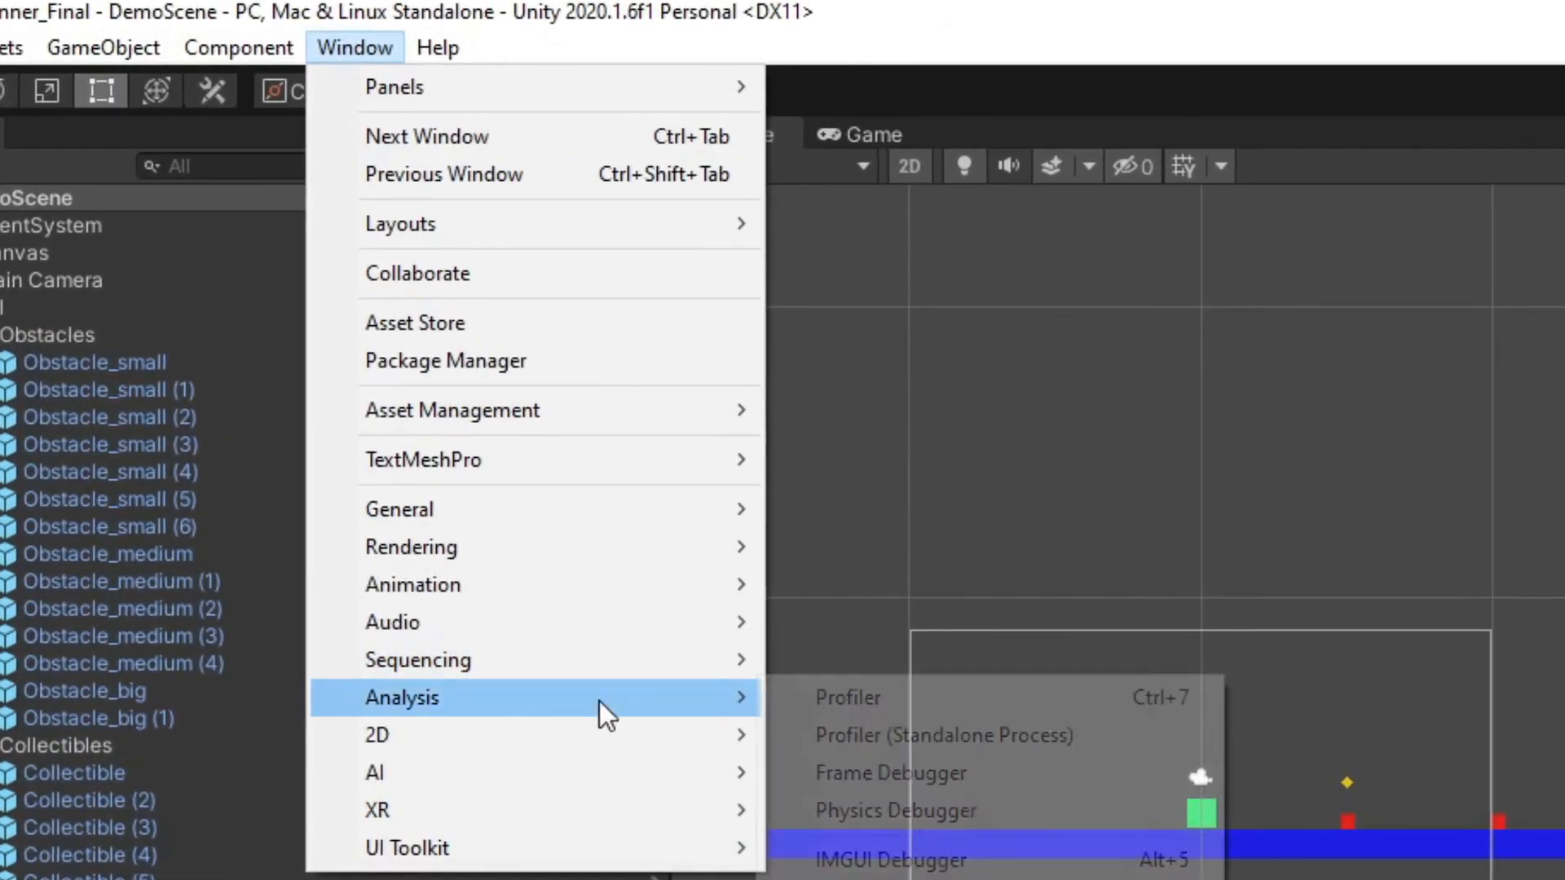
click(272, 758)
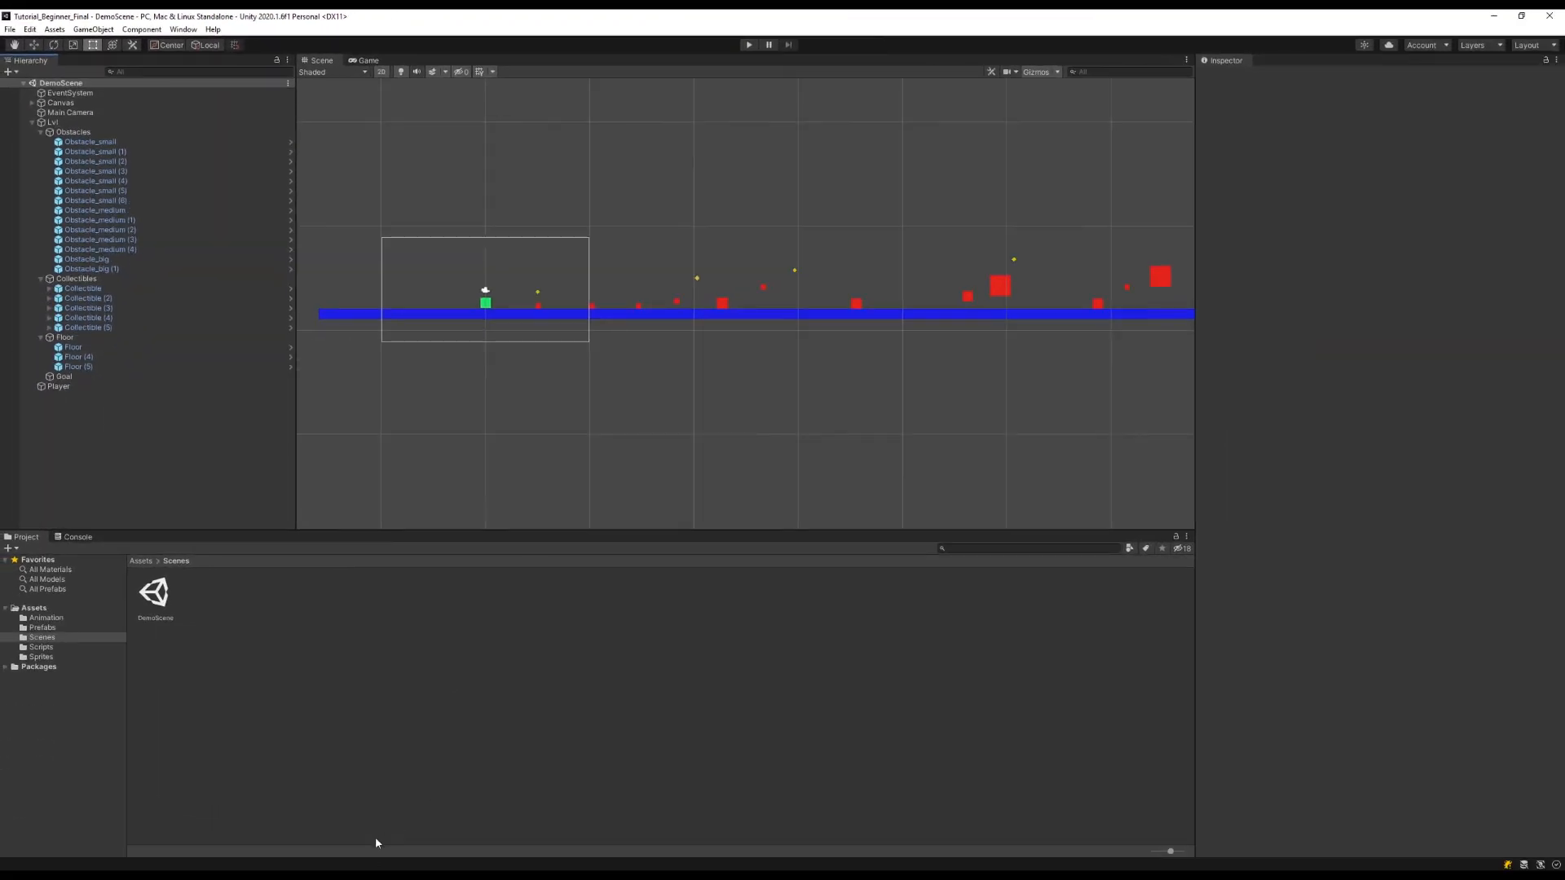
Switch to the Unity window with the Tutorial_YourFirstSteps project and its SampleScene
mouse_move(300, 863)
click(284, 815)
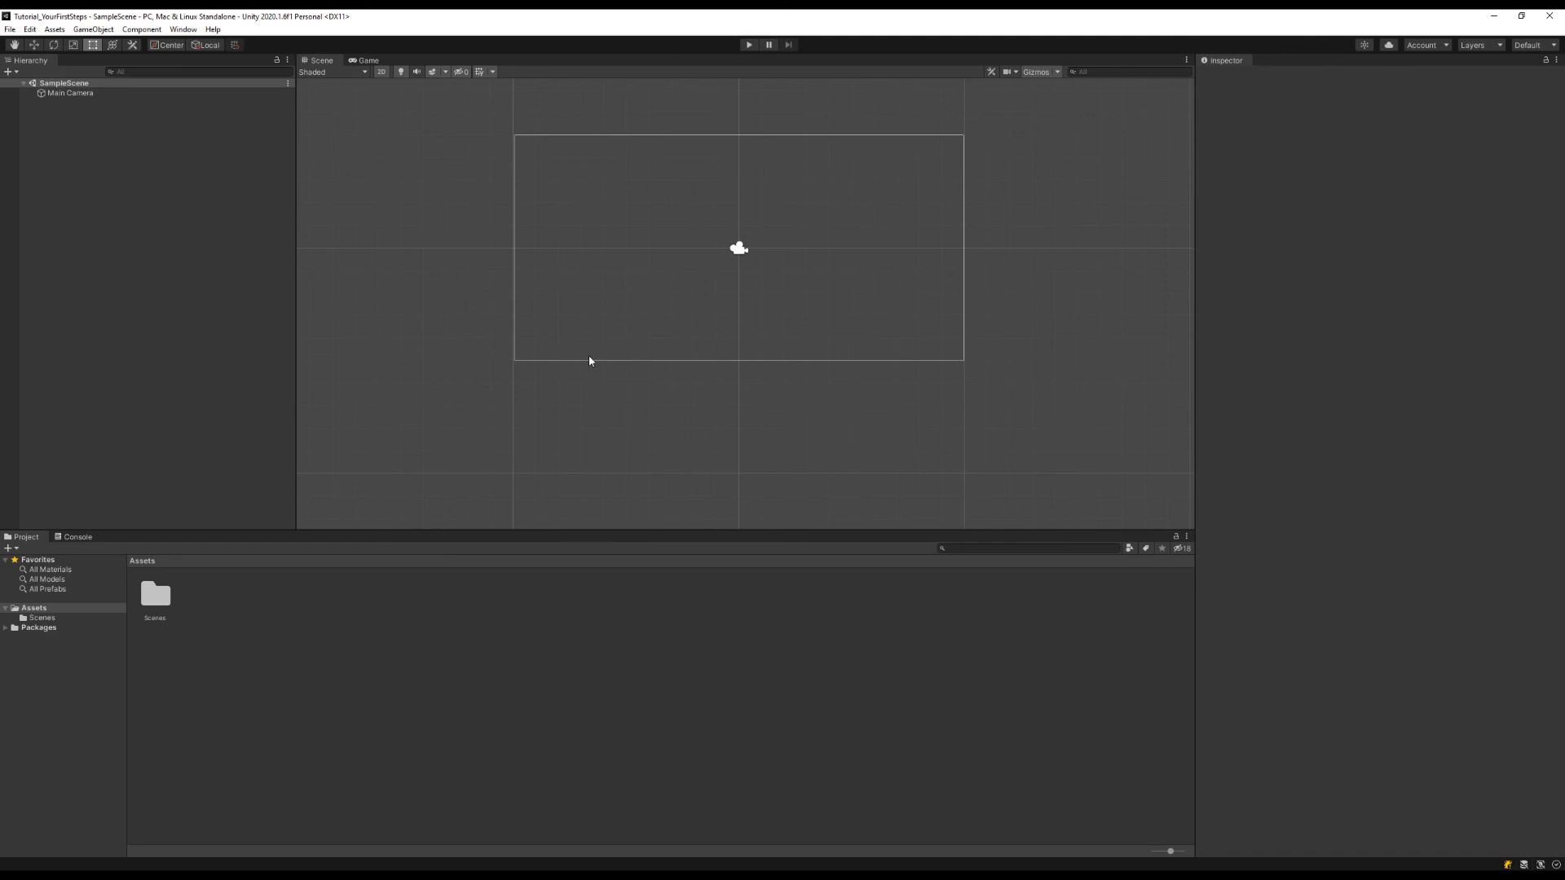
Search Windows for the GIMP application
key(super)
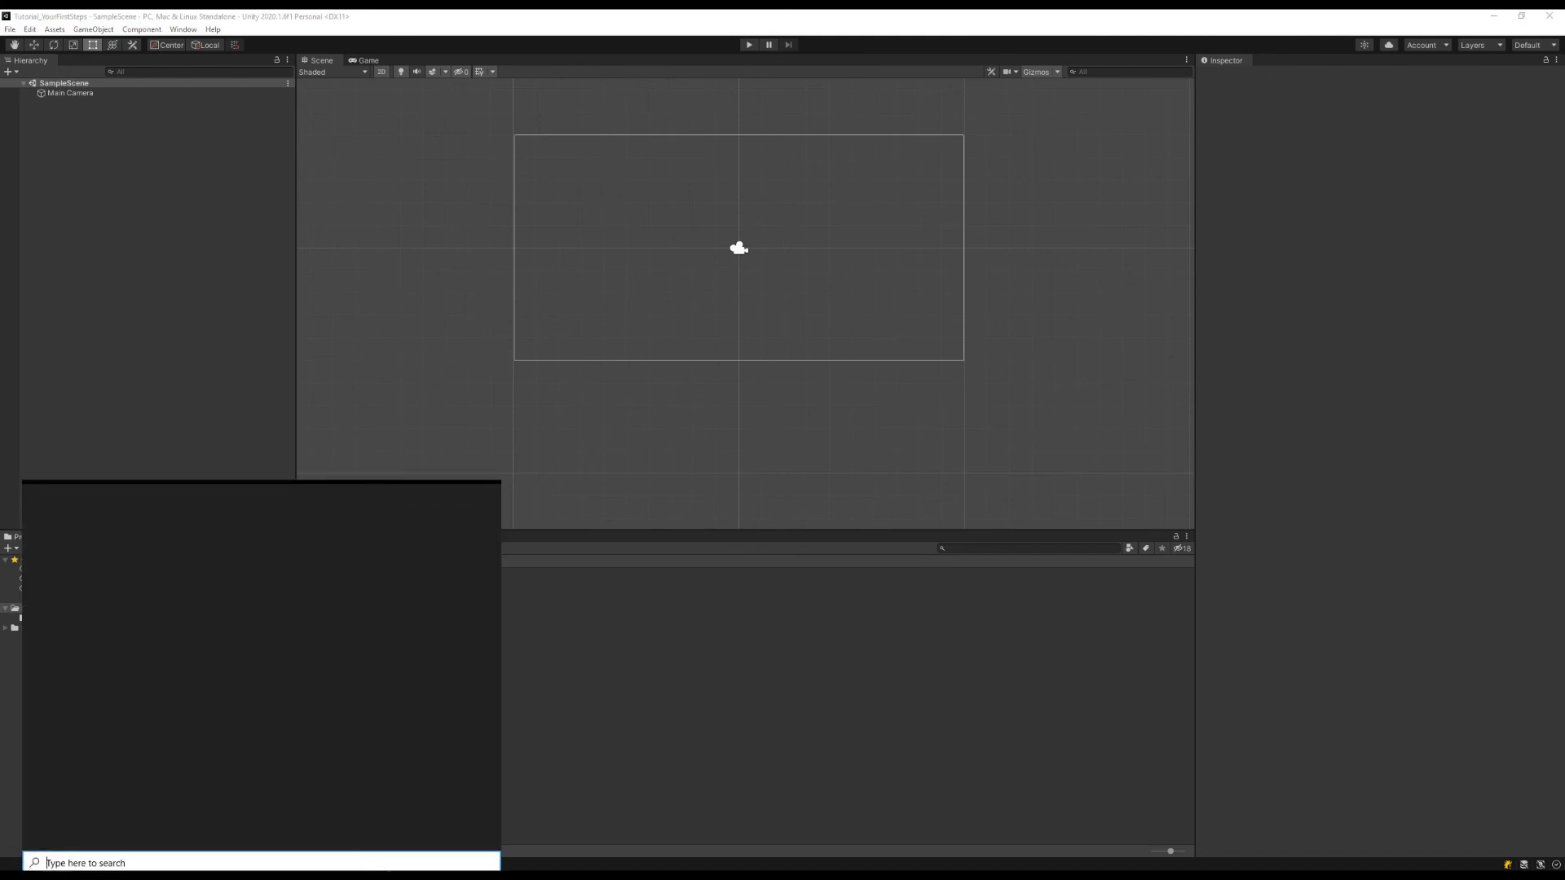
text(gimp)
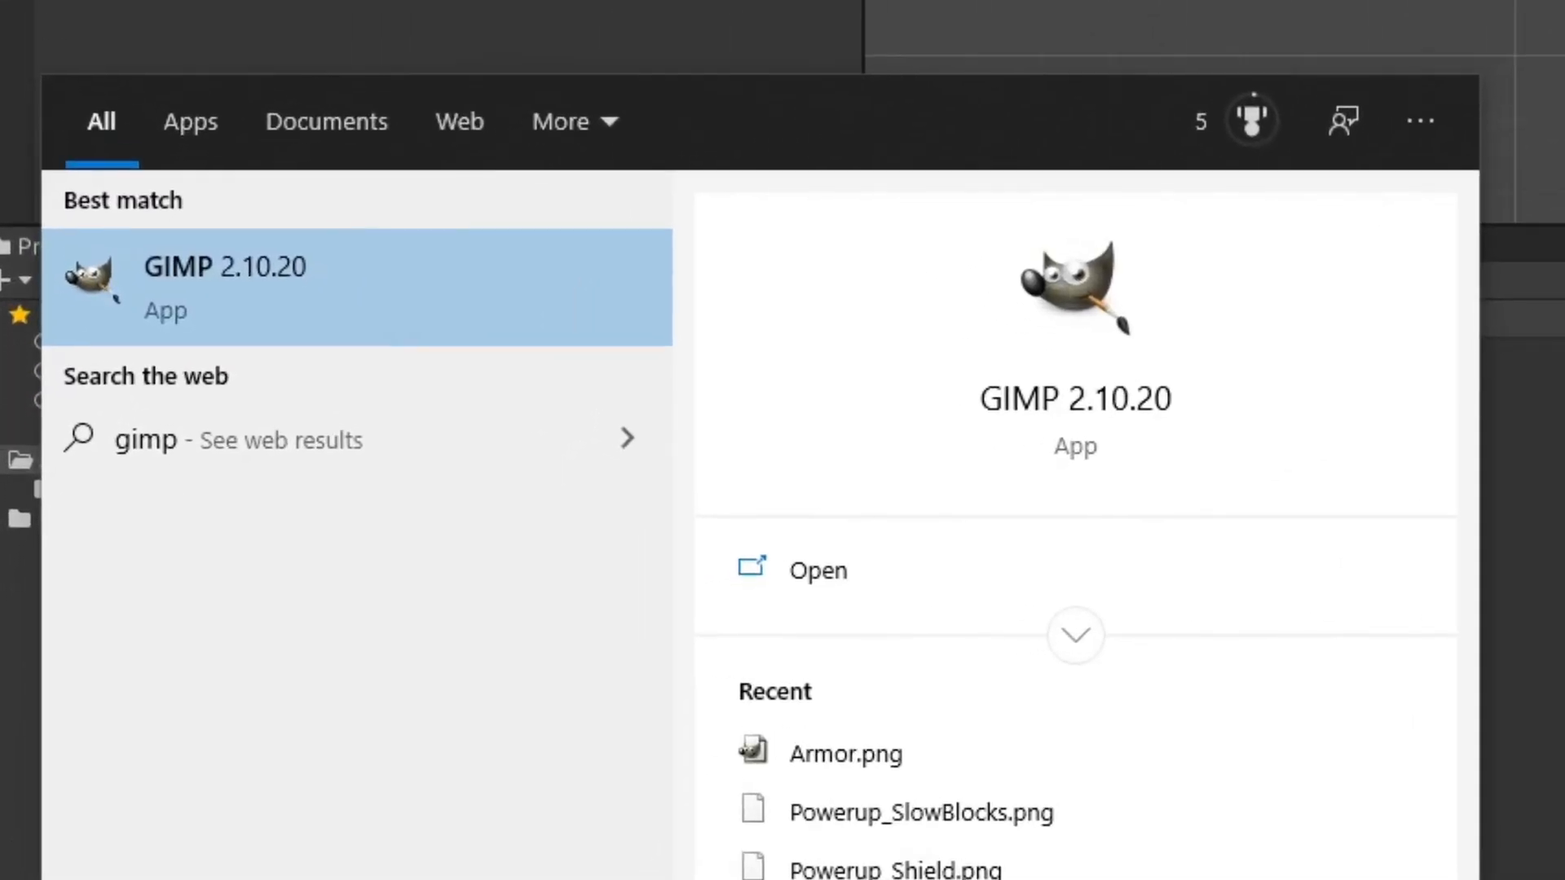